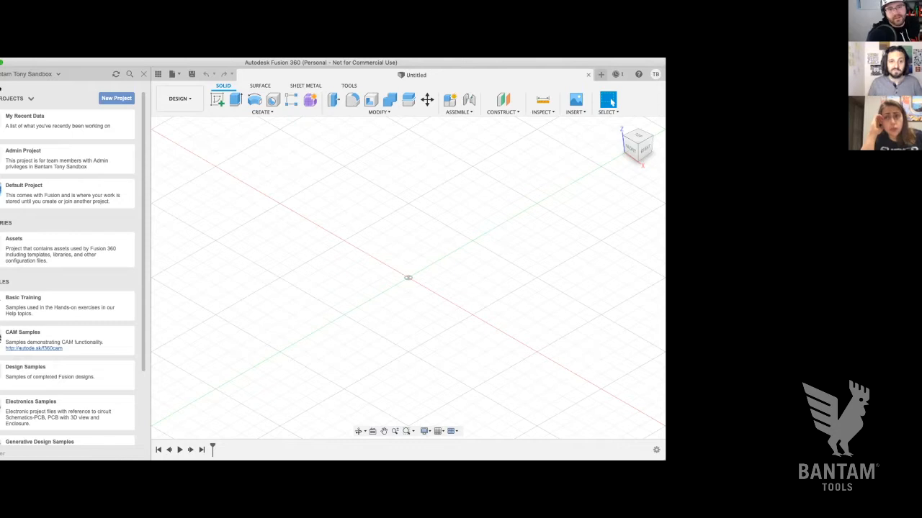
Browse the team, project and sample lists in the data panel, and close the panel.
{"action": "left_click", "coordinate": [57, 72]}
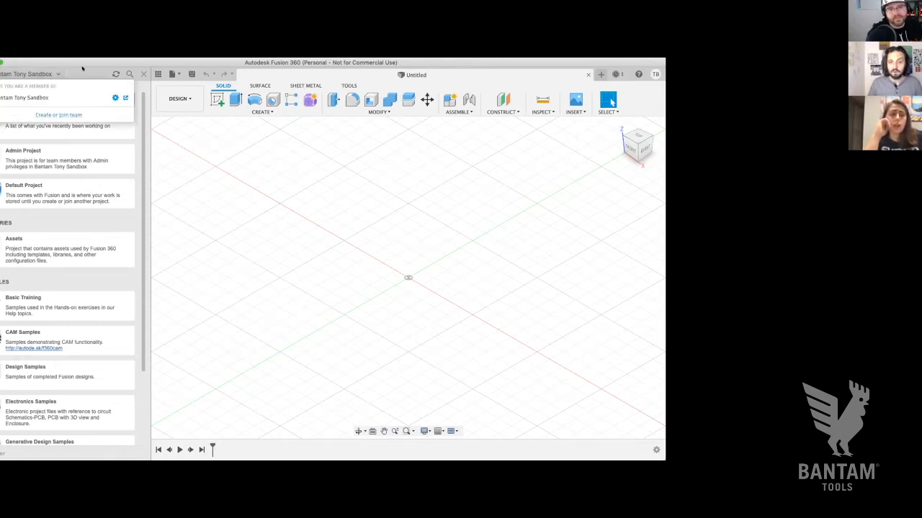
{"action": "left_click", "coordinate": [61, 73]}
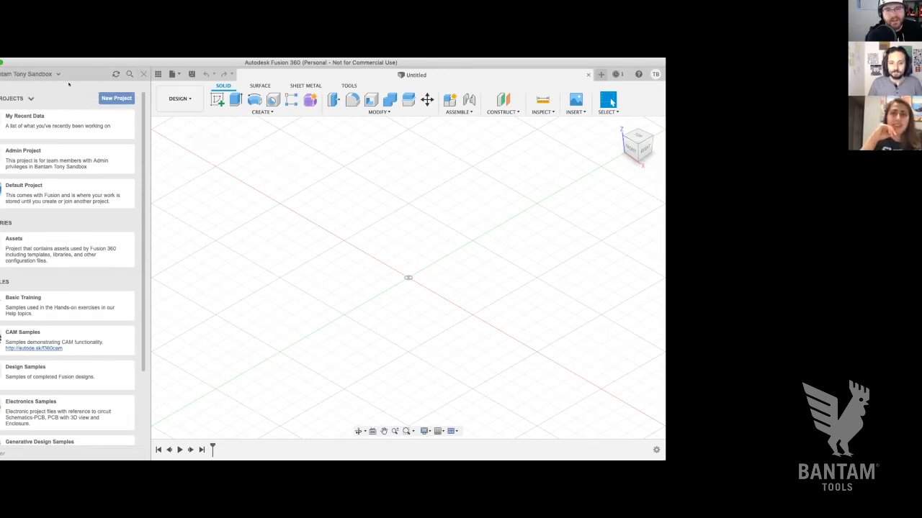
{"action": "scroll", "coordinate": [64, 236], "scroll_direction": "down", "scroll_amount": 3}
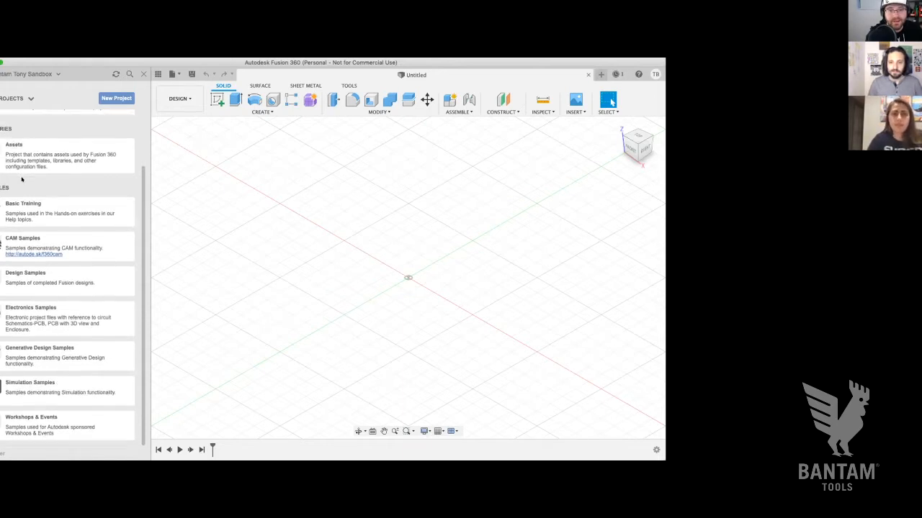
{"action": "scroll", "coordinate": [22, 179], "scroll_direction": "up", "scroll_amount": 3}
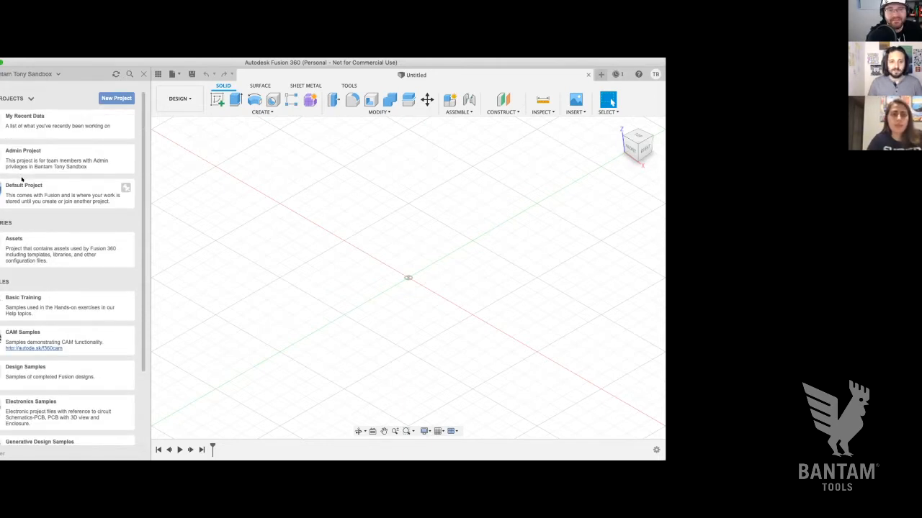
{"action": "left_click", "coordinate": [141, 74]}
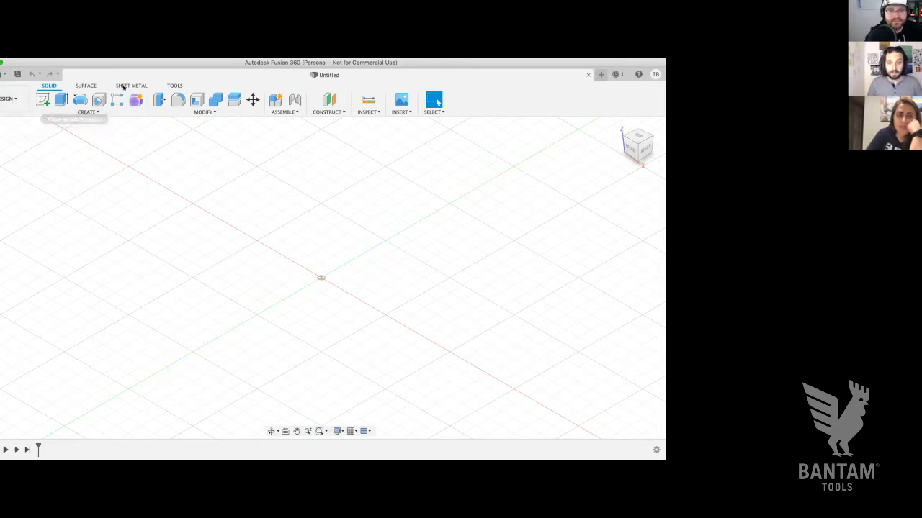
{"action": "left_click", "coordinate": [84, 85]}
{"action": "left_click", "coordinate": [131, 85]}
{"action": "left_click", "coordinate": [49, 84]}
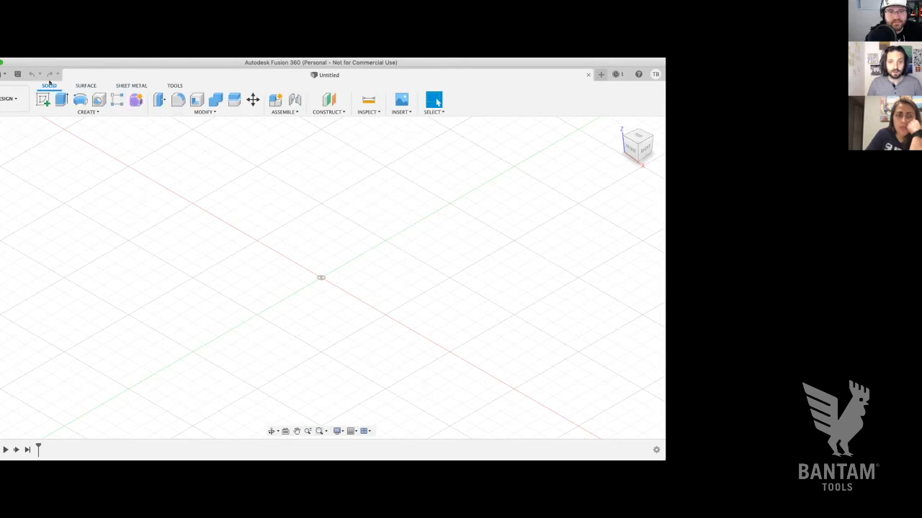
Look over the Manufacture workspace's milling and management tools, and return to the Design workspace.
{"action": "left_click", "coordinate": [5, 98]}
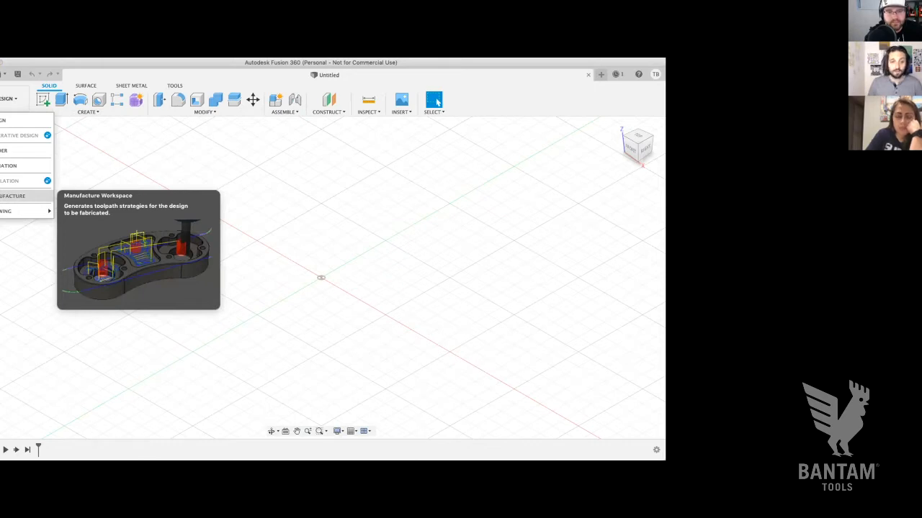
{"action": "left_click", "coordinate": [7, 195]}
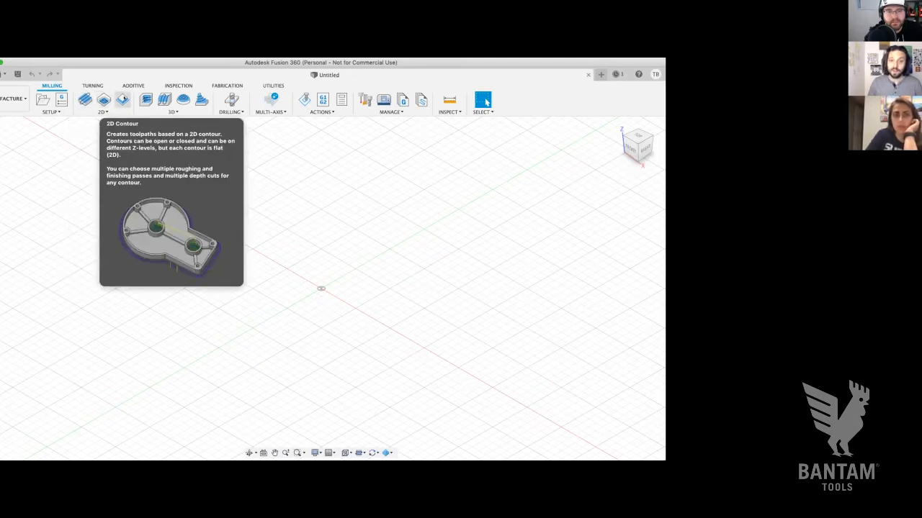
{"action": "mouse_move", "coordinate": [141, 101]}
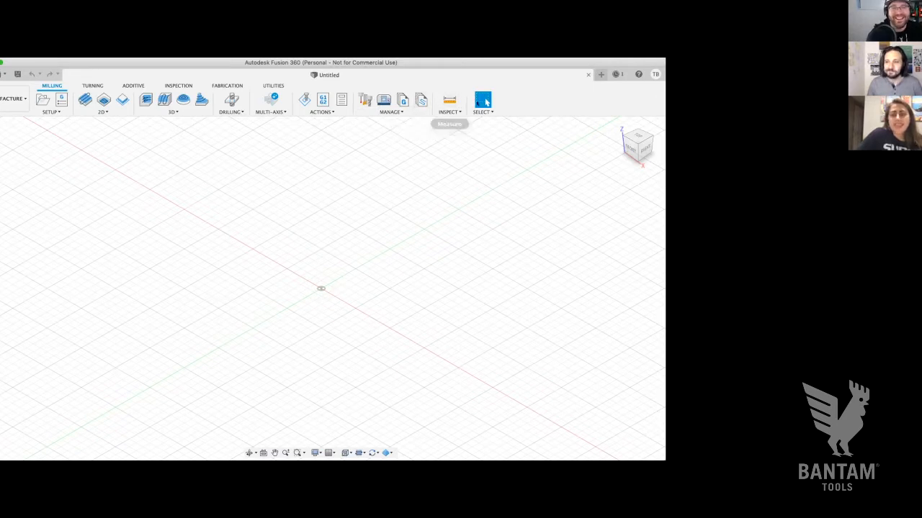
{"action": "left_click", "coordinate": [390, 111]}
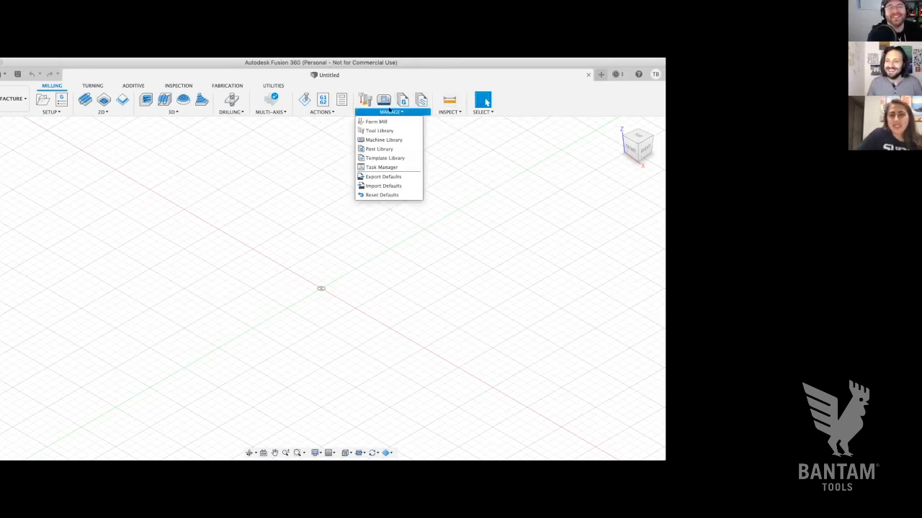
{"action": "left_click", "coordinate": [381, 76]}
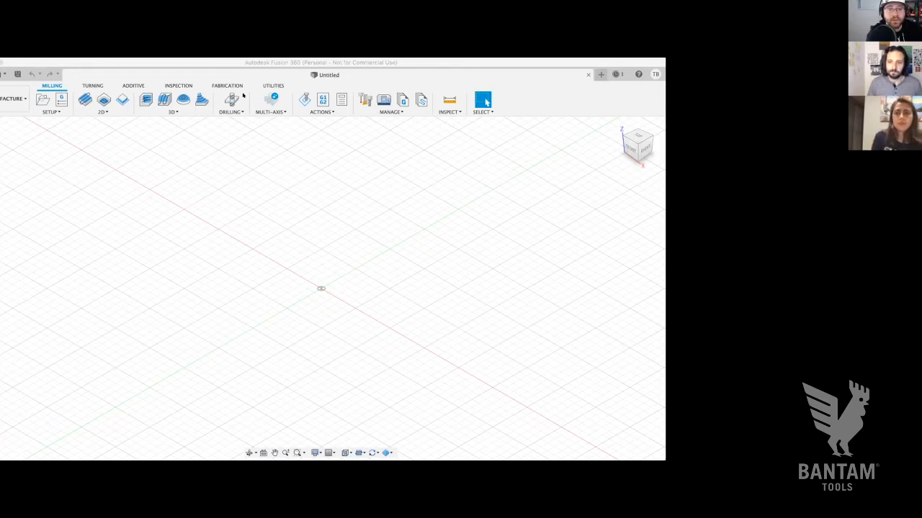
{"action": "left_click", "coordinate": [15, 99]}
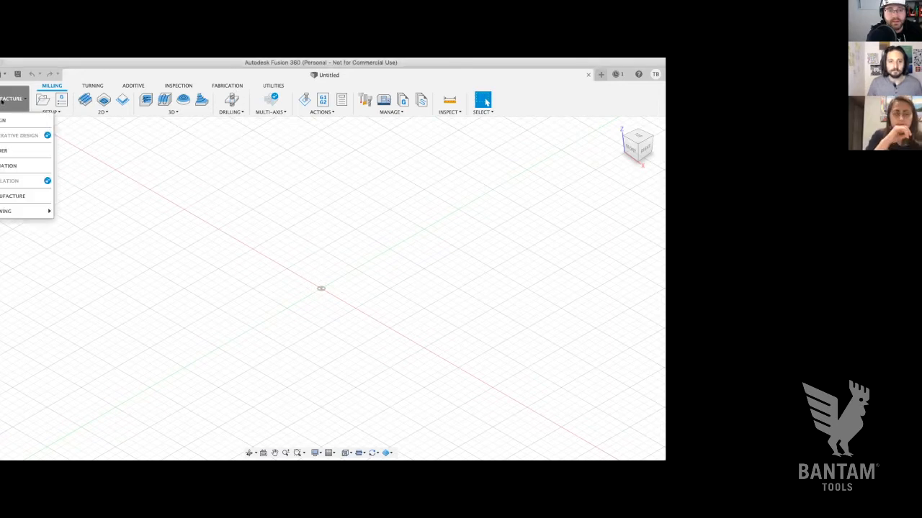
{"action": "left_click", "coordinate": [6, 117]}
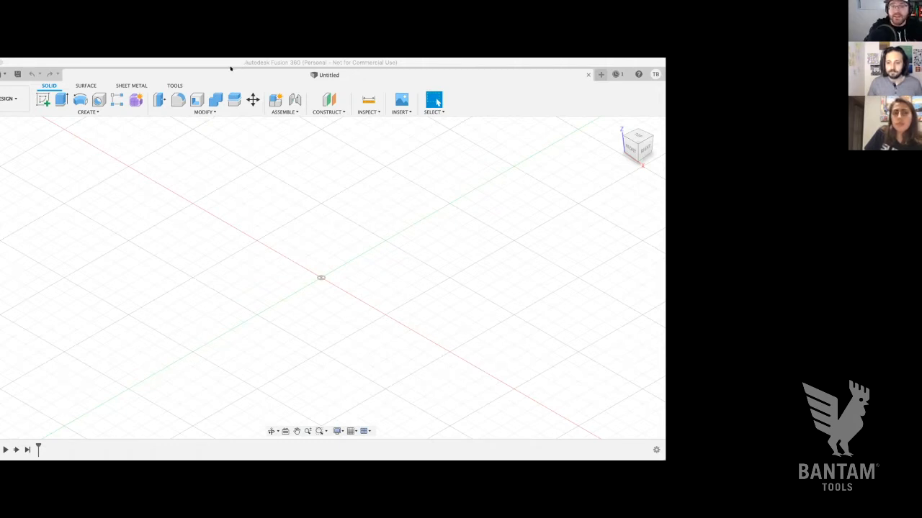
Create a new sketch on the horizontal XY plane, viewed from the top.
{"action": "left_click", "coordinate": [238, 209]}
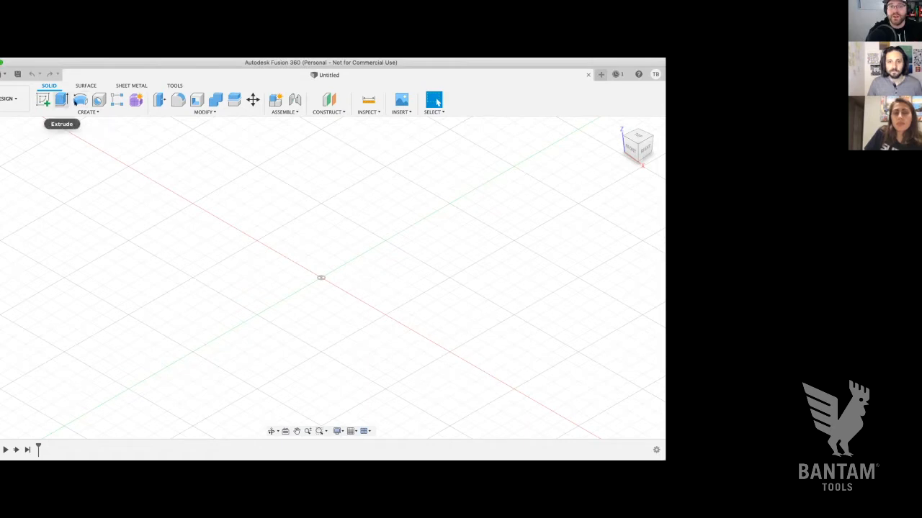
{"action": "left_click", "coordinate": [85, 111]}
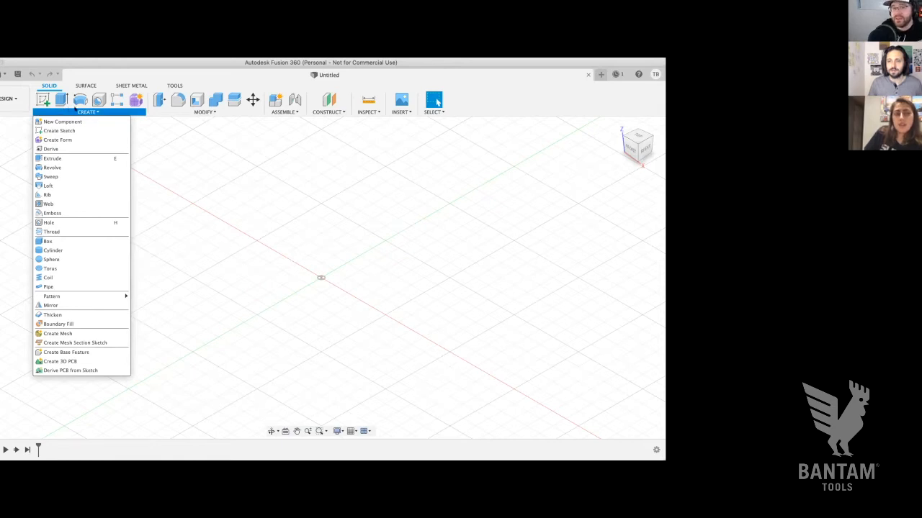
{"action": "left_click", "coordinate": [70, 130]}
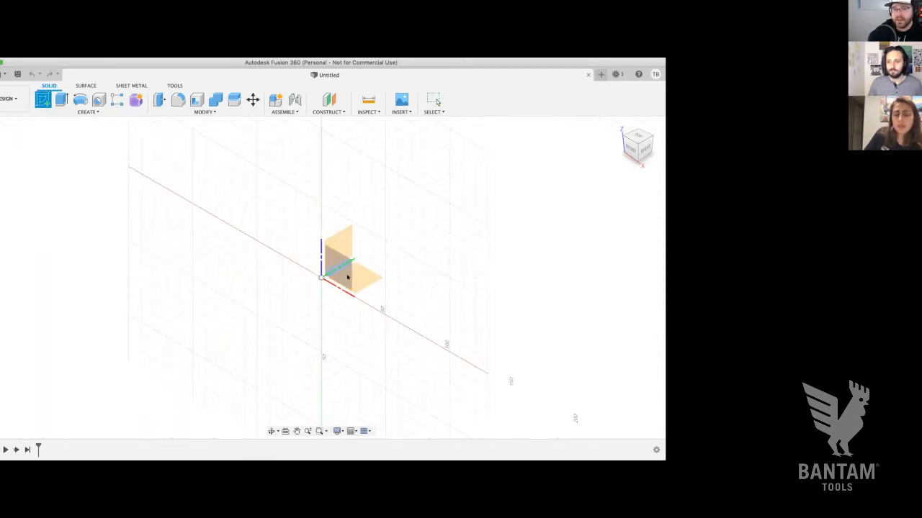
{"action": "left_click", "coordinate": [353, 278]}
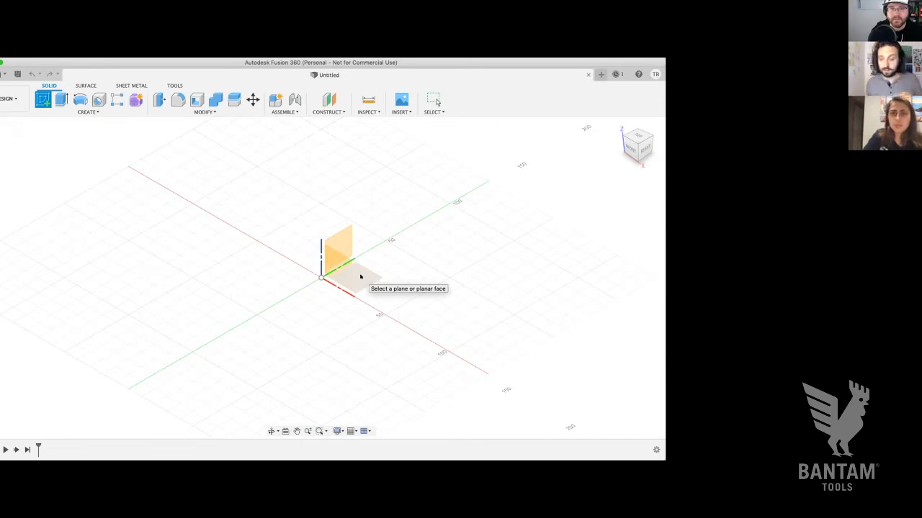
{"action": "left_click", "coordinate": [361, 276]}
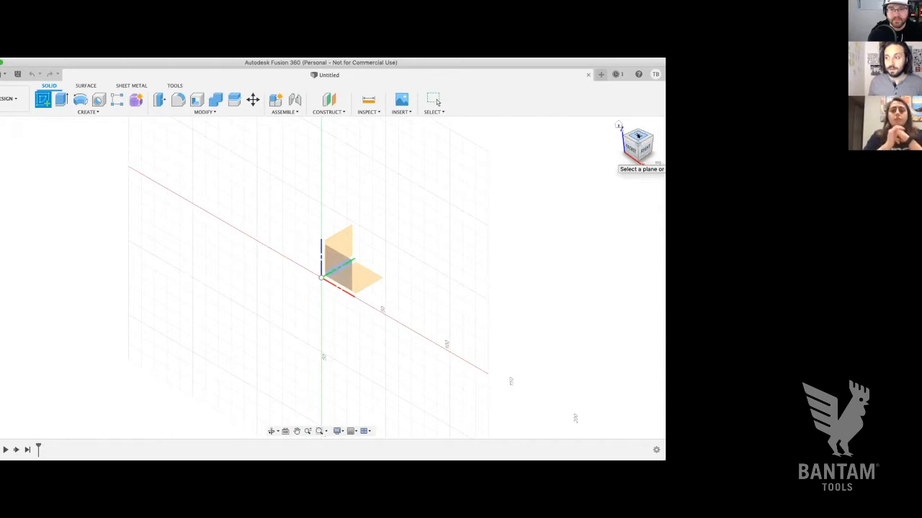
{"action": "mouse_move", "coordinate": [638, 144]}
{"action": "left_mouse_down"}
{"action": "mouse_move", "coordinate": [645, 138]}
{"action": "mouse_move", "coordinate": [638, 142]}
{"action": "left_mouse_up"}
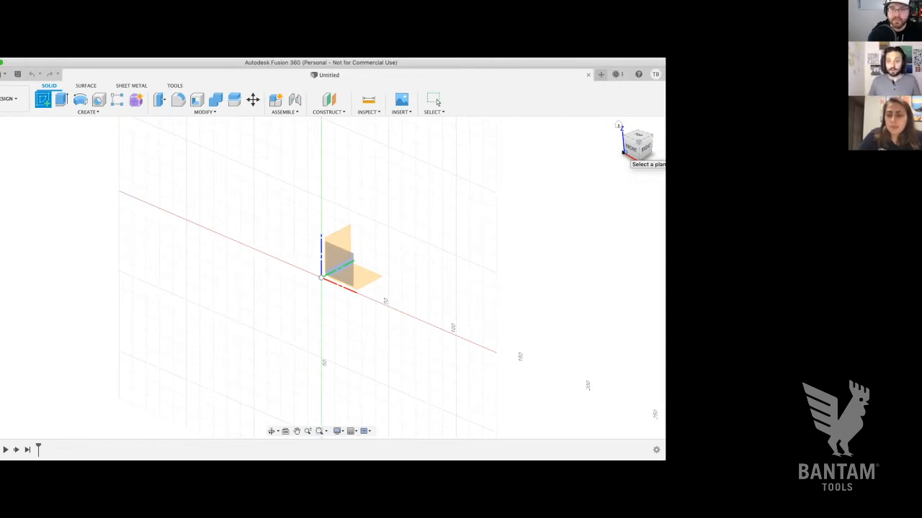
{"action": "left_click", "coordinate": [354, 276]}
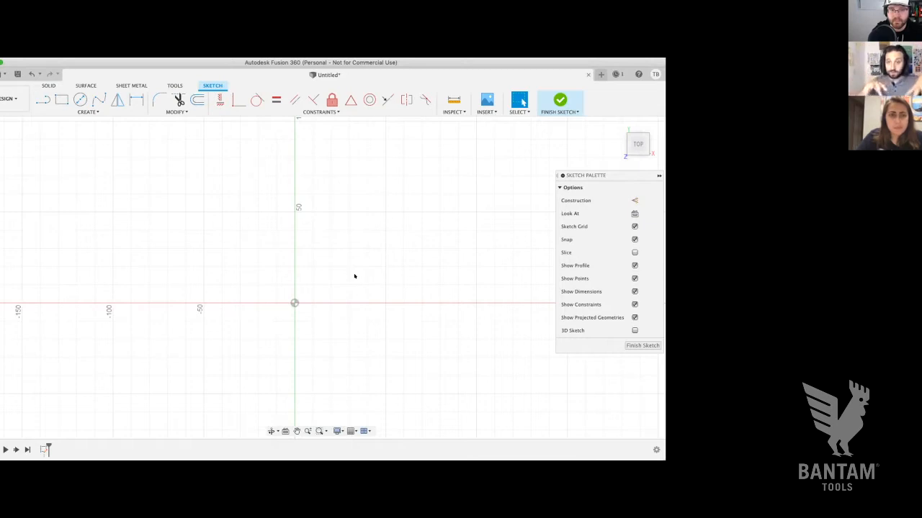
Draw a center diameter circle of about 117 mm freehand, centred on the sketch origin.
{"action": "scroll", "coordinate": [354, 276], "scroll_direction": "right", "scroll_amount": 3}
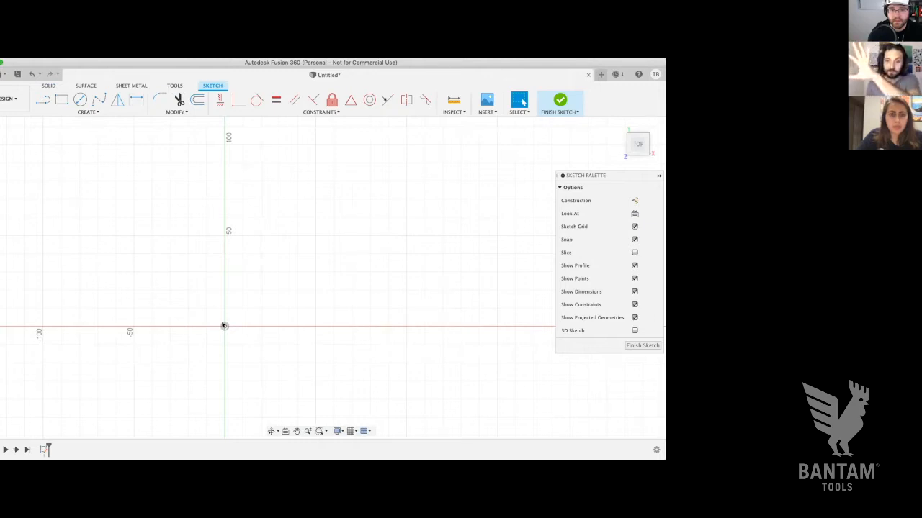
{"action": "scroll", "coordinate": [319, 262], "scroll_direction": "right", "scroll_amount": 2}
{"action": "scroll", "coordinate": [318, 262], "scroll_direction": "right", "scroll_amount": 4}
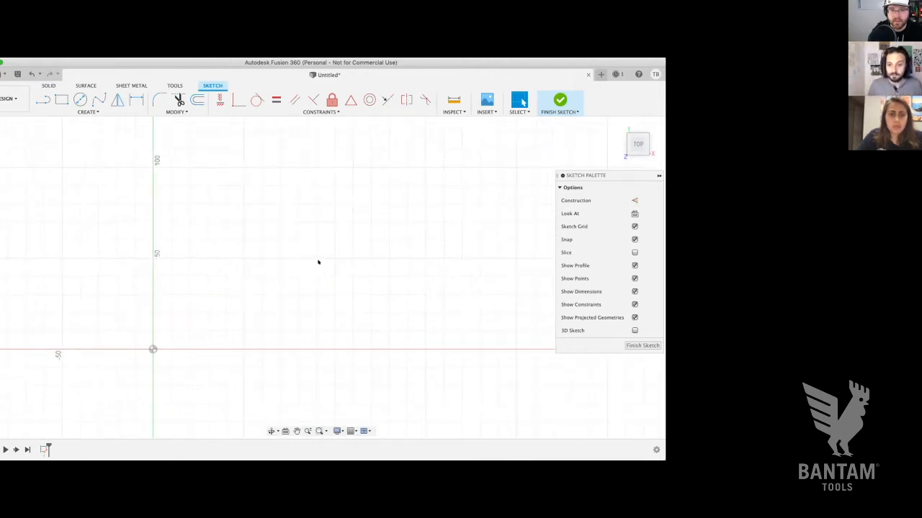
{"action": "scroll", "coordinate": [318, 262], "scroll_direction": "right", "scroll_amount": 1}
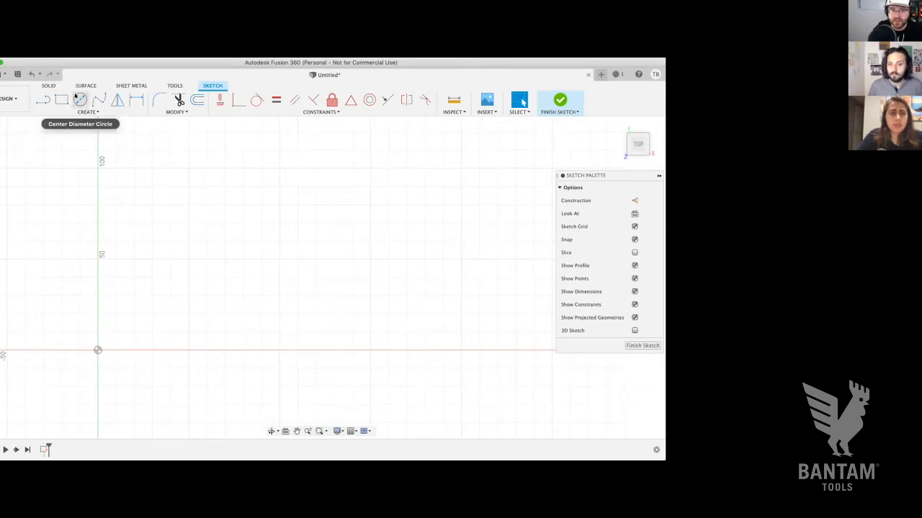
{"action": "left_click", "coordinate": [78, 98]}
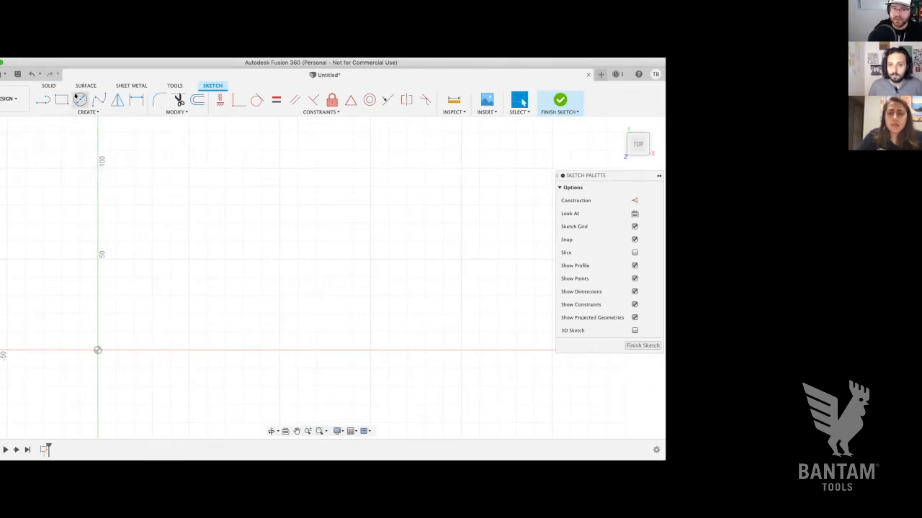
{"action": "scroll", "coordinate": [204, 270], "scroll_direction": "left", "scroll_amount": 3}
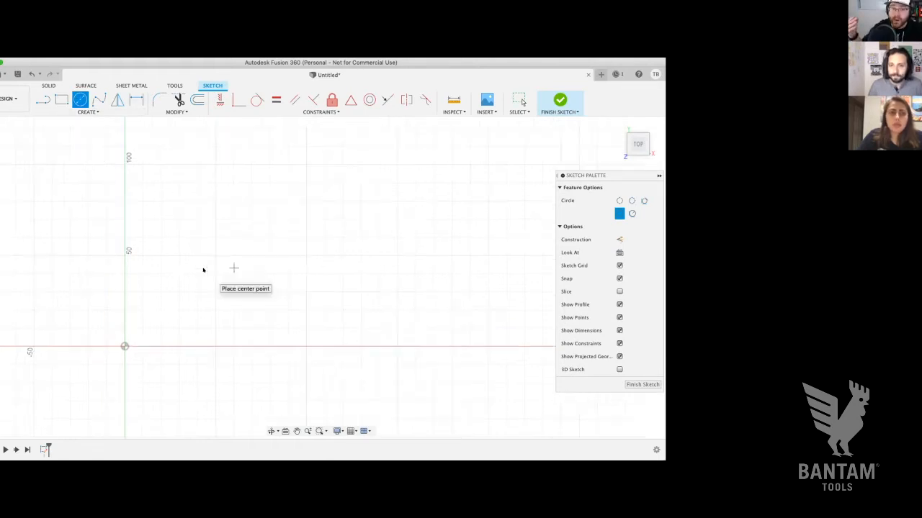
{"action": "scroll", "coordinate": [195, 297], "scroll_direction": "left", "scroll_amount": 5}
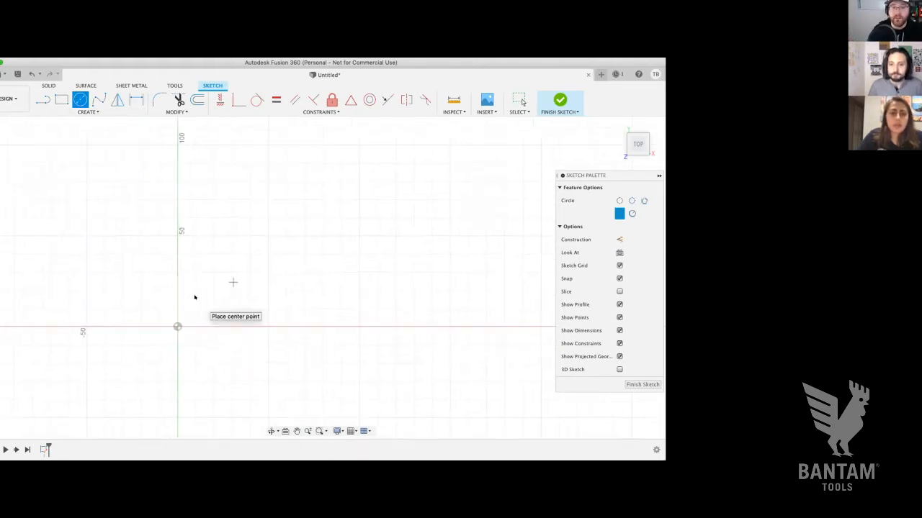
{"action": "scroll", "coordinate": [193, 298], "scroll_direction": "left", "scroll_amount": 2}
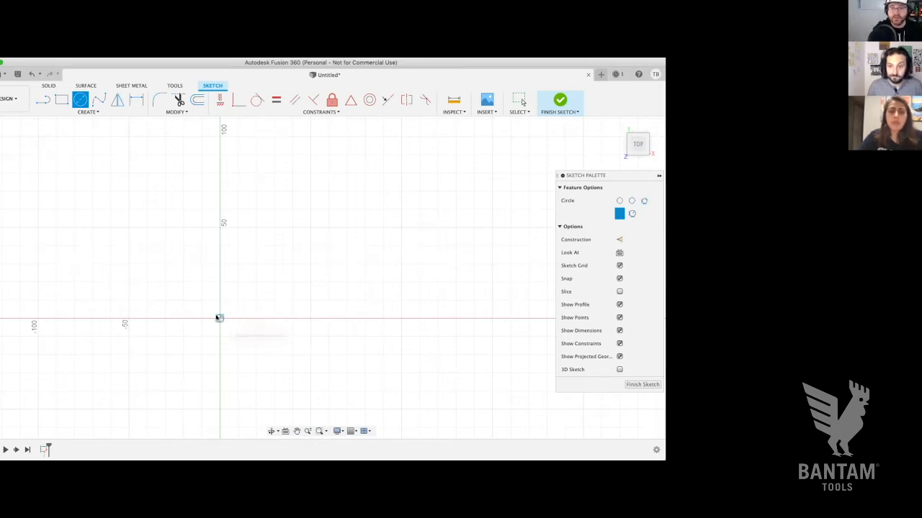
{"action": "left_click", "coordinate": [87, 112]}
{"action": "mouse_move", "coordinate": [82, 138]}
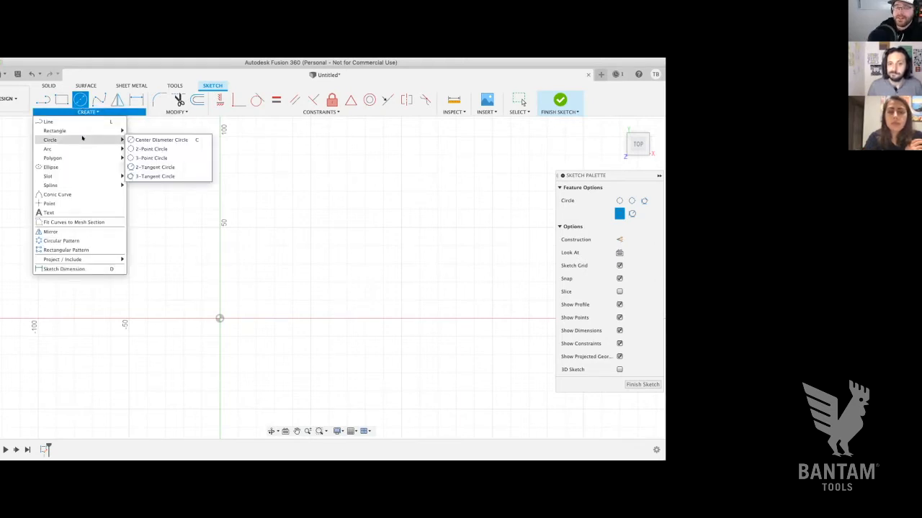
{"action": "left_click", "coordinate": [78, 101]}
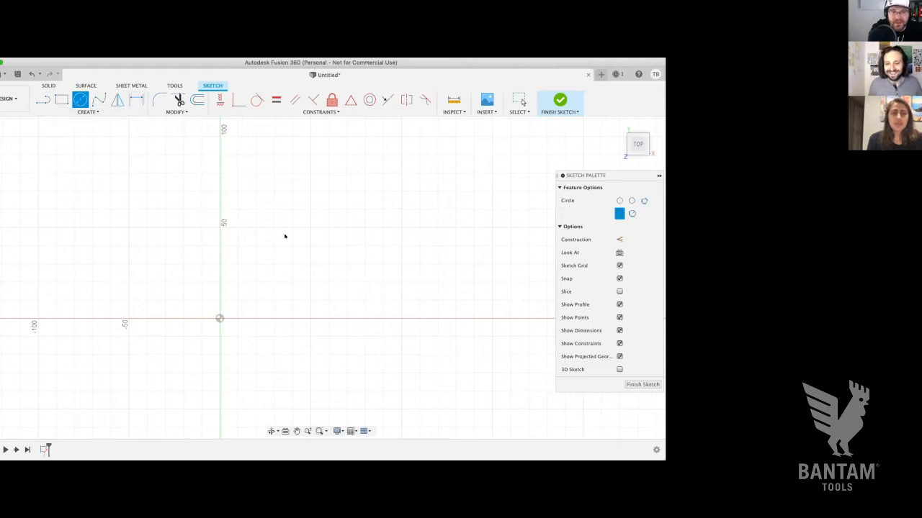
{"action": "left_click", "coordinate": [219, 318]}
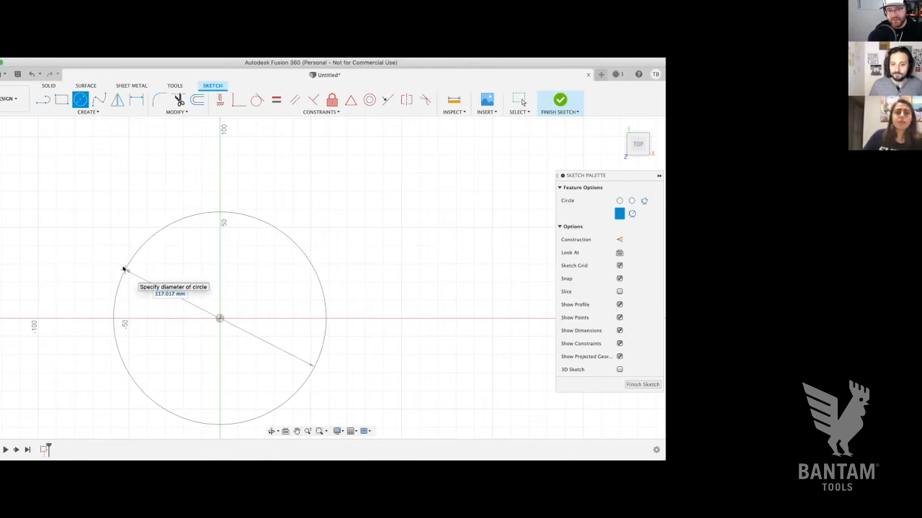
{"action": "left_click", "coordinate": [124, 270]}
{"action": "key", "text": "Escape"}
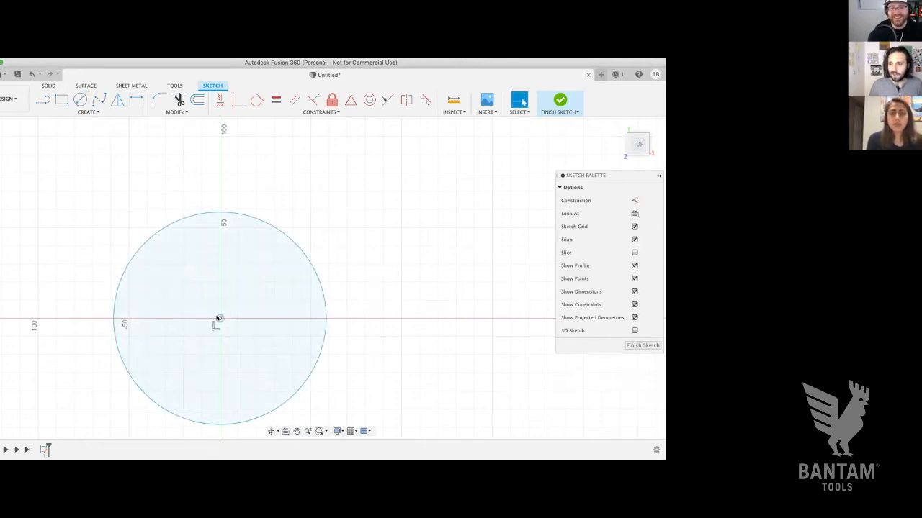
Undo the freehand circle at the origin.
{"action": "key", "text": "ctrl+z"}
{"action": "key", "text": "r"}
{"action": "left_click", "coordinate": [219, 318]}
{"action": "key", "text": "Escape"}
Draw a center diameter circle of 0.63 in centred on the sketch origin.
{"action": "left_click", "coordinate": [80, 100]}
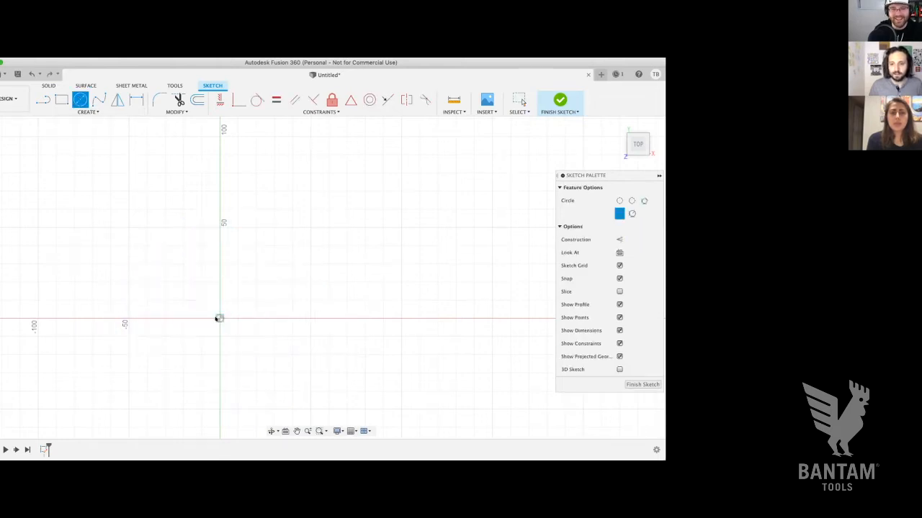
{"action": "left_click", "coordinate": [219, 318]}
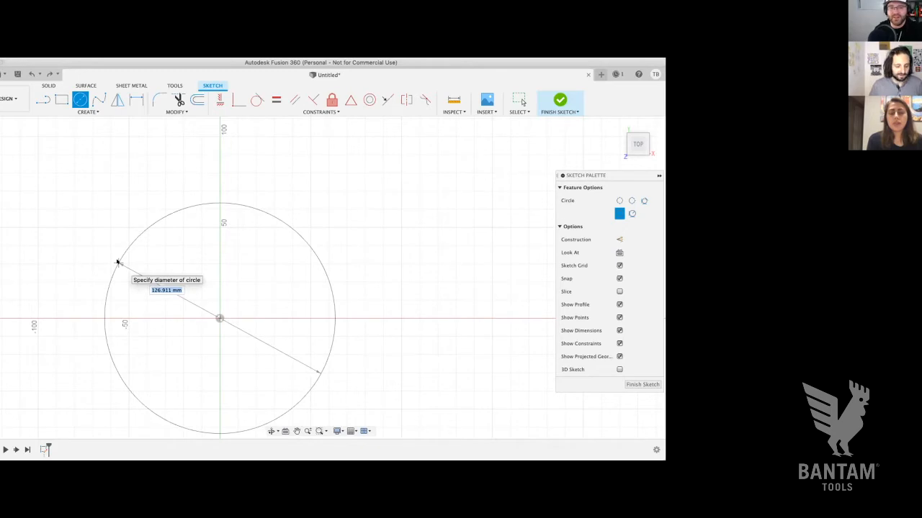
{"action": "type", "text": "6"}
{"action": "type", "text": "63"}
{"action": "key", "text": "Return"}
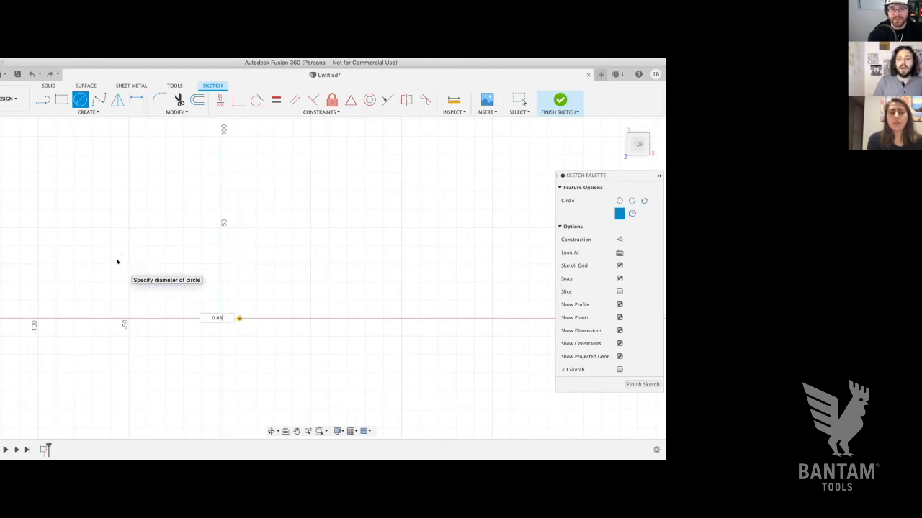
{"action": "type", "text": "in"}
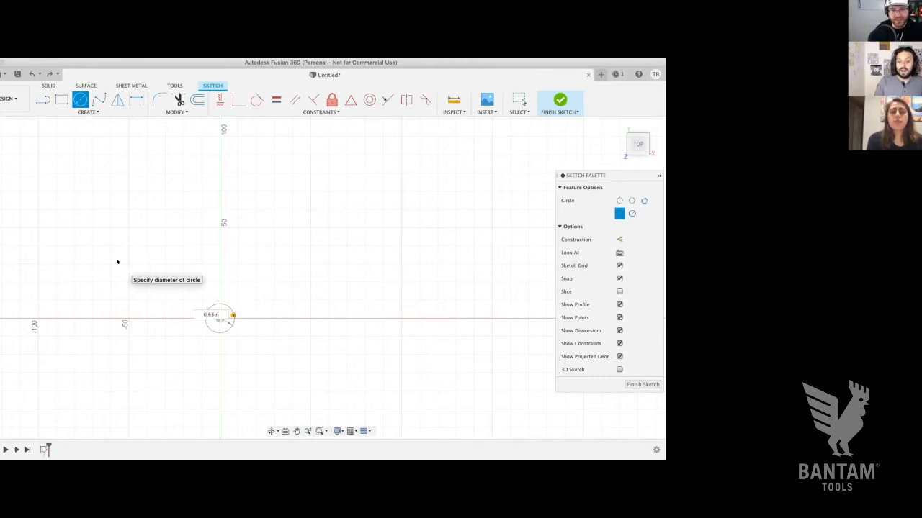
{"action": "key", "text": "Return"}
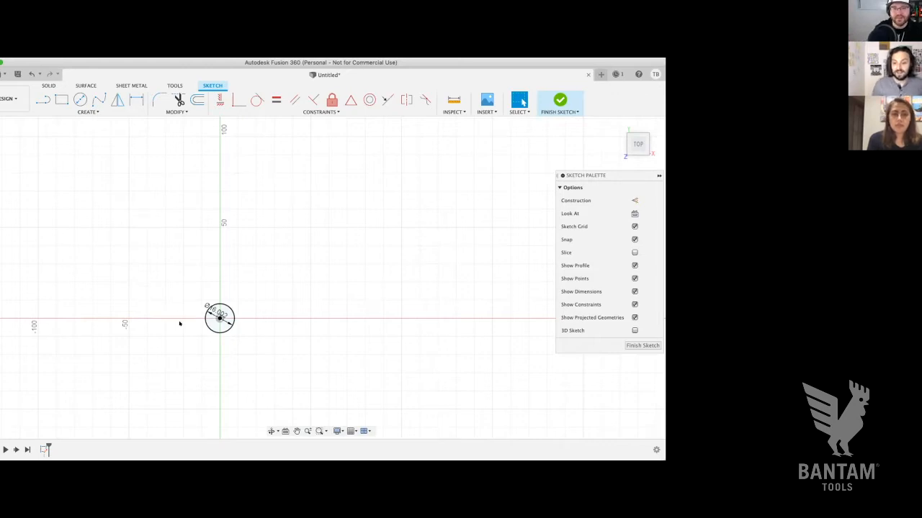
Examine the circle at the origin and its diameter dimension up close.
{"action": "scroll", "coordinate": [185, 326], "scroll_direction": "up", "scroll_amount": 5}
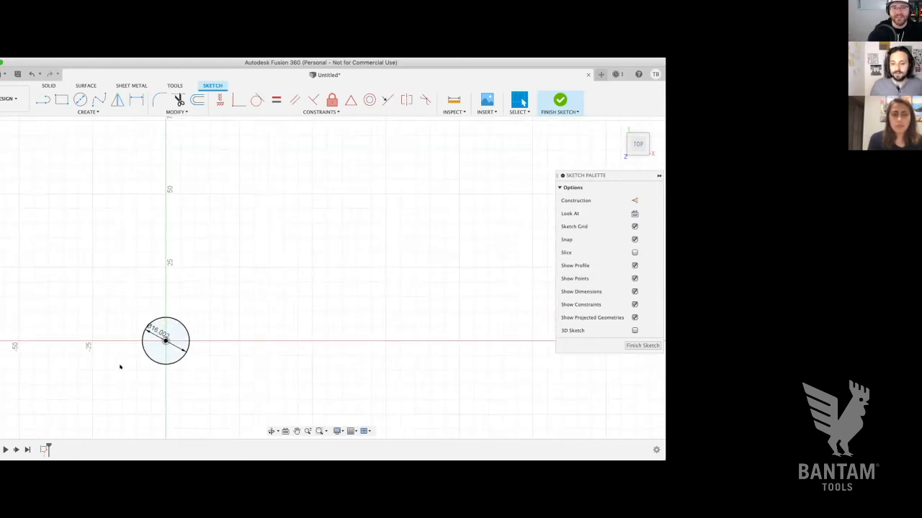
{"action": "scroll", "coordinate": [121, 367], "scroll_direction": "up", "scroll_amount": 1}
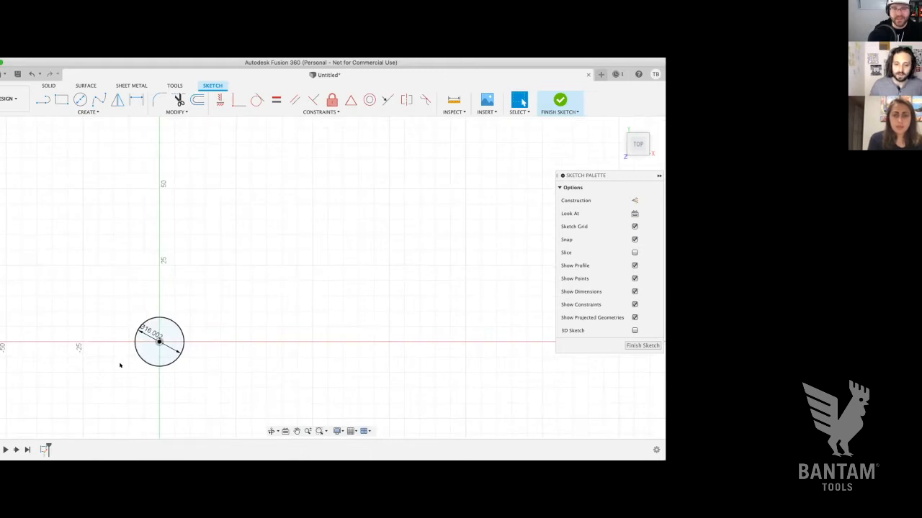
{"action": "scroll", "coordinate": [120, 369], "scroll_direction": "up", "scroll_amount": 1}
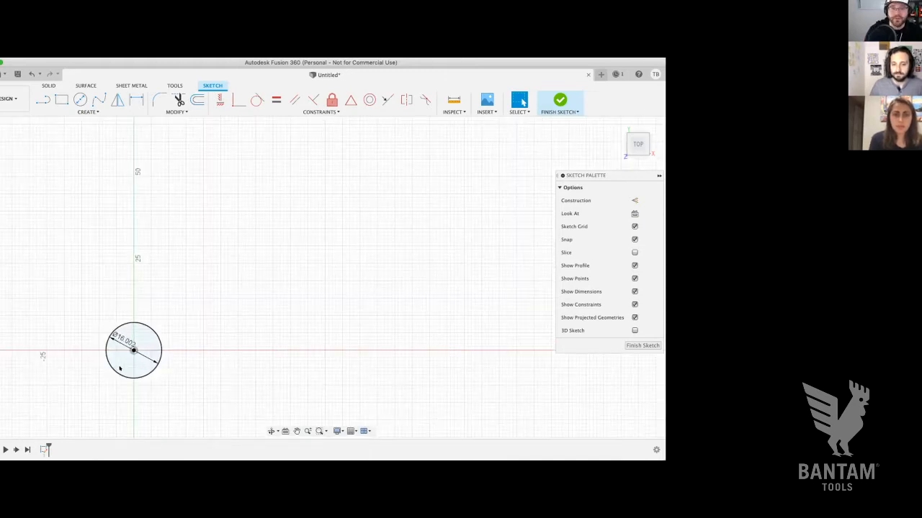
{"action": "scroll", "coordinate": [119, 368], "scroll_direction": "up", "scroll_amount": 1}
{"action": "scroll", "coordinate": [119, 369], "scroll_direction": "up", "scroll_amount": 2}
{"action": "scroll", "coordinate": [189, 290], "scroll_direction": "left", "scroll_amount": 3}
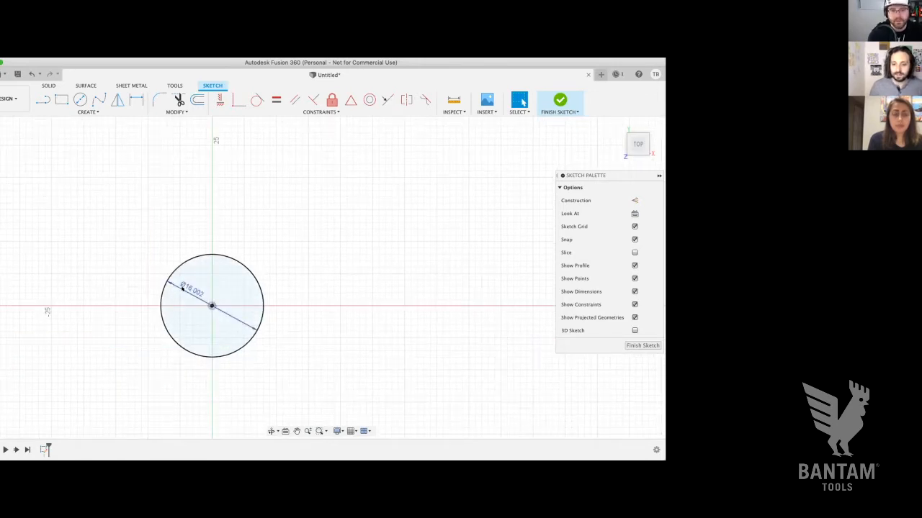
{"action": "scroll", "coordinate": [182, 288], "scroll_direction": "up", "scroll_amount": 1}
{"action": "scroll", "coordinate": [182, 289], "scroll_direction": "up", "scroll_amount": 2}
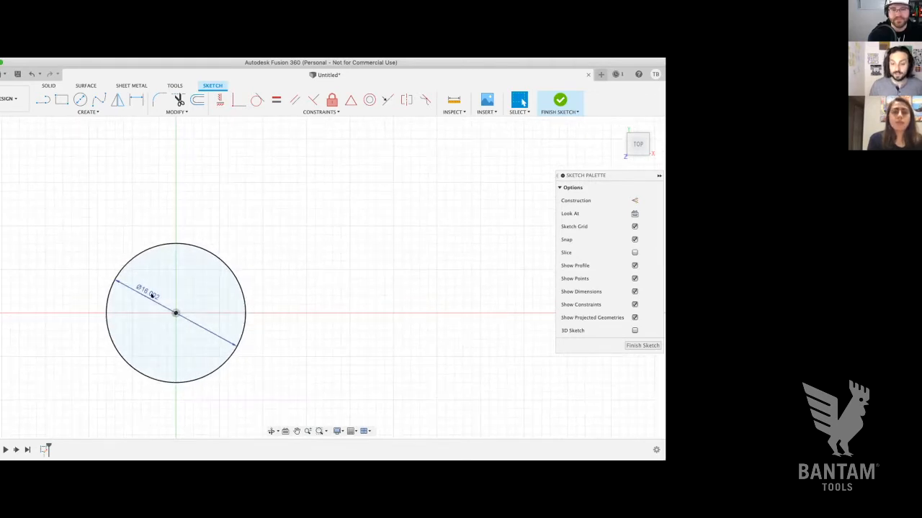
{"action": "mouse_move", "coordinate": [153, 296]}
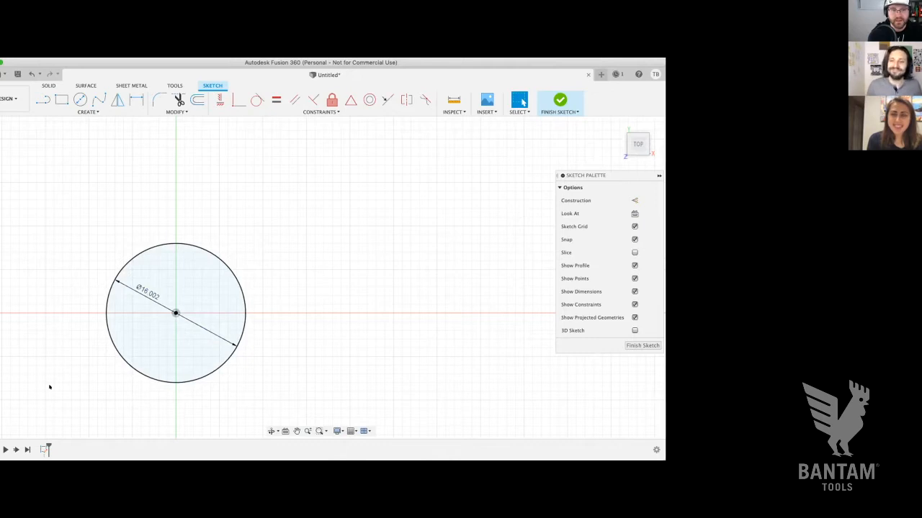
{"action": "scroll", "coordinate": [49, 387], "scroll_direction": "up", "scroll_amount": 5}
{"action": "scroll", "coordinate": [49, 387], "scroll_direction": "down", "scroll_amount": 2}
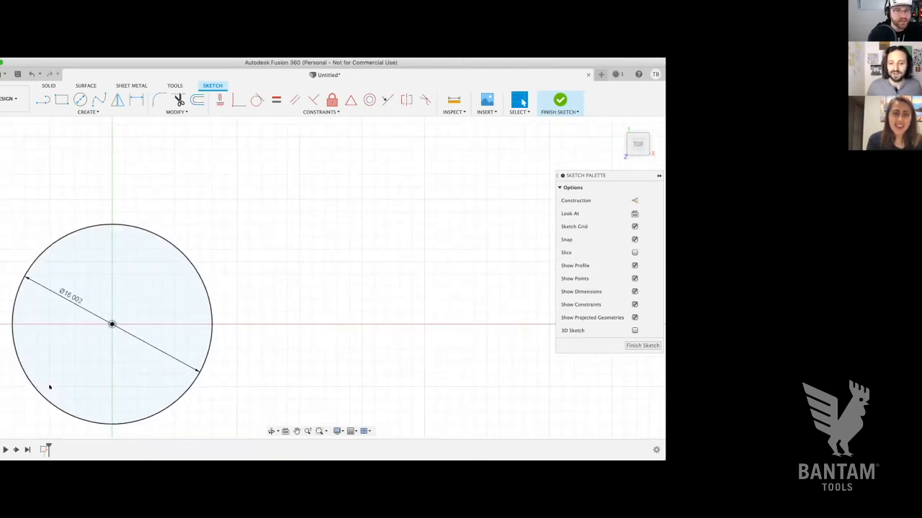
{"action": "scroll", "coordinate": [50, 387], "scroll_direction": "left", "scroll_amount": 5}
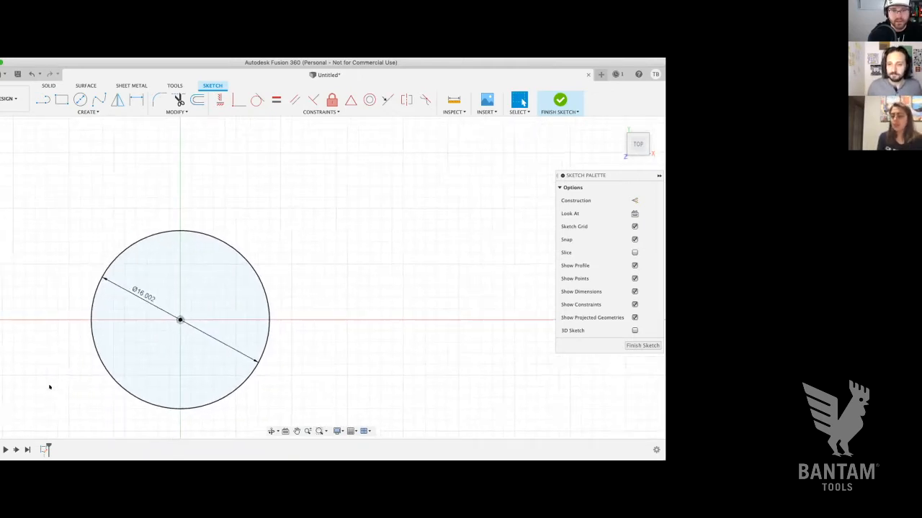
{"action": "scroll", "coordinate": [372, 77], "scroll_direction": "left", "scroll_amount": 1}
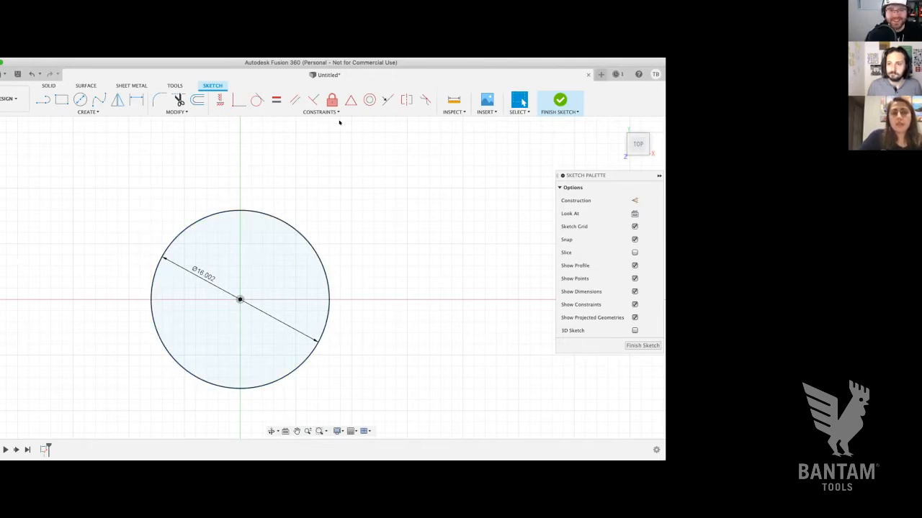
{"action": "left_click", "coordinate": [368, 100]}
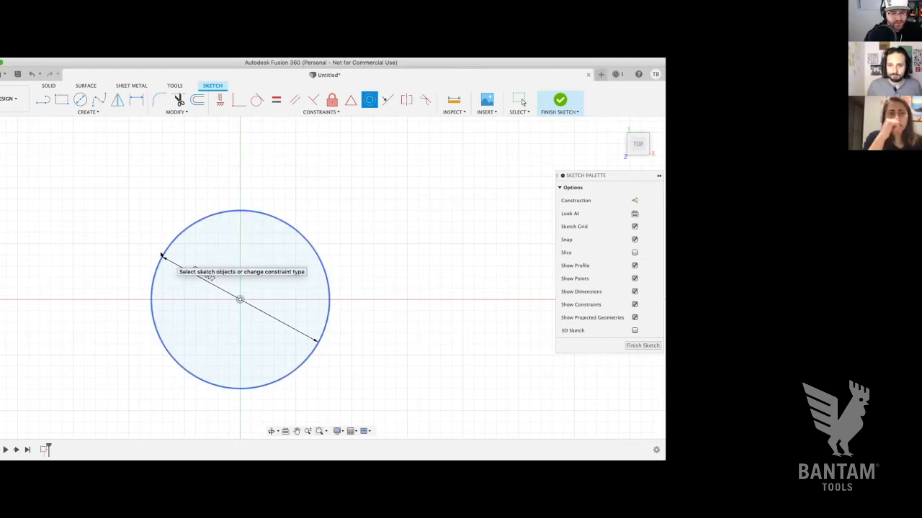
{"action": "left_click", "coordinate": [161, 254]}
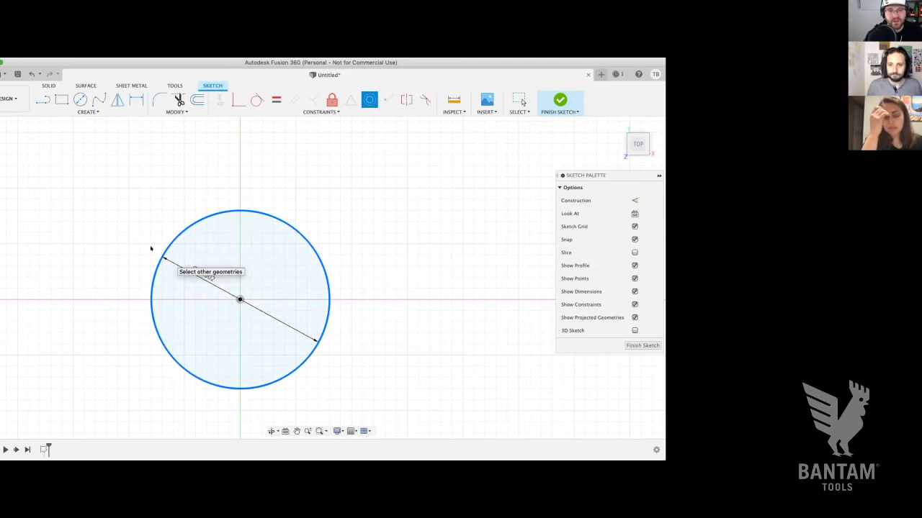
{"action": "left_click", "coordinate": [140, 239]}
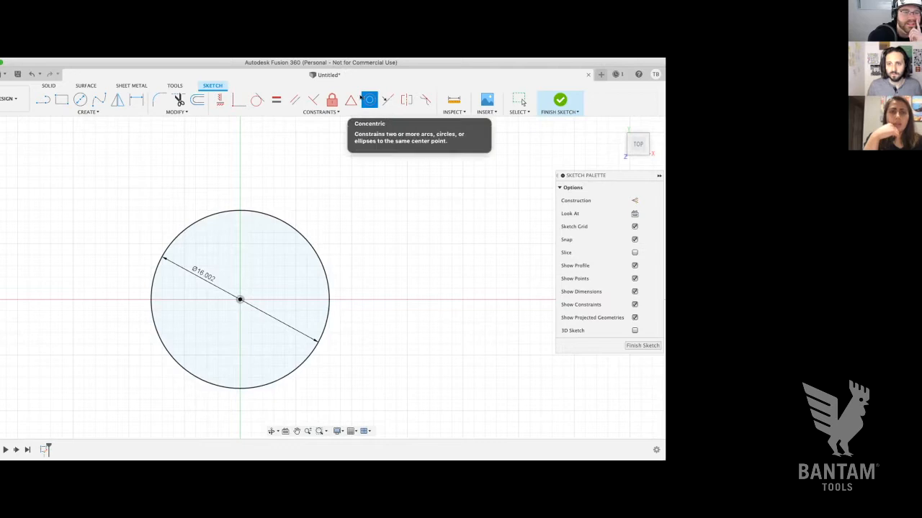
Offset the circle outward by 2 mm to create a larger concentric circle around it.
{"action": "left_click", "coordinate": [178, 111]}
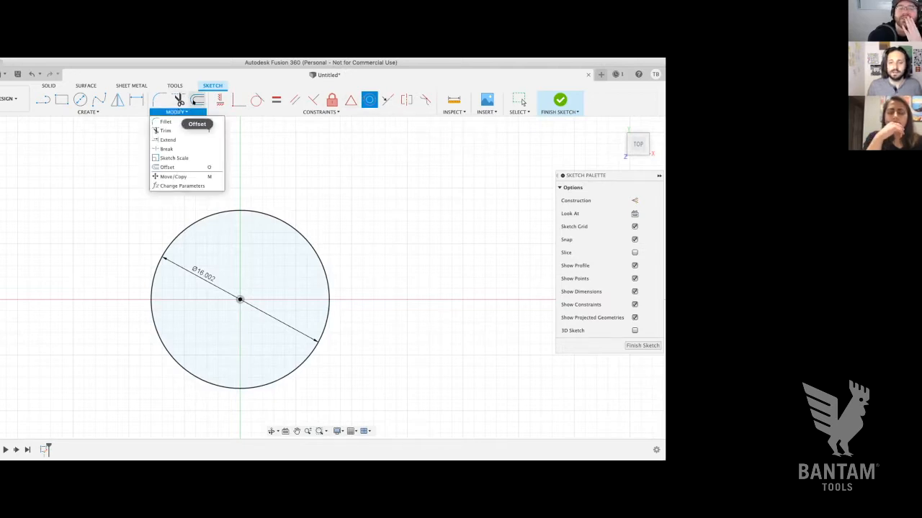
{"action": "left_click", "coordinate": [196, 100]}
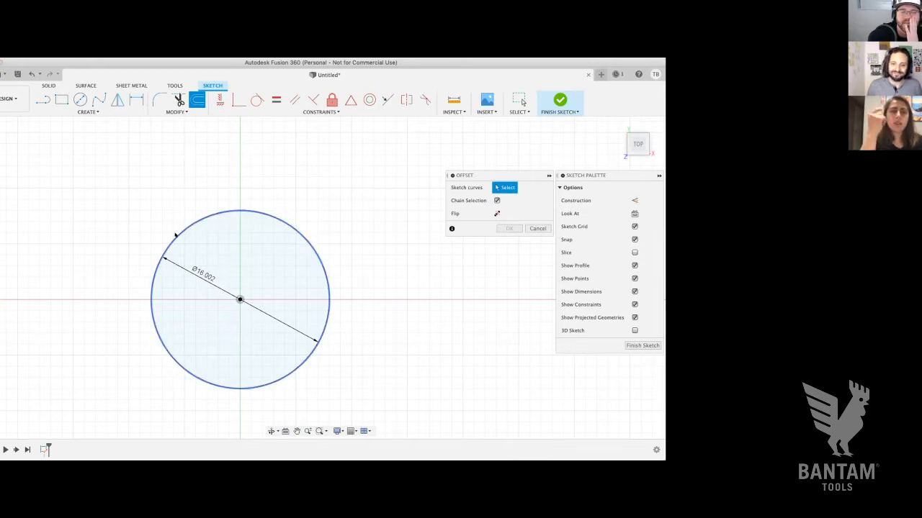
{"action": "left_click", "coordinate": [161, 220]}
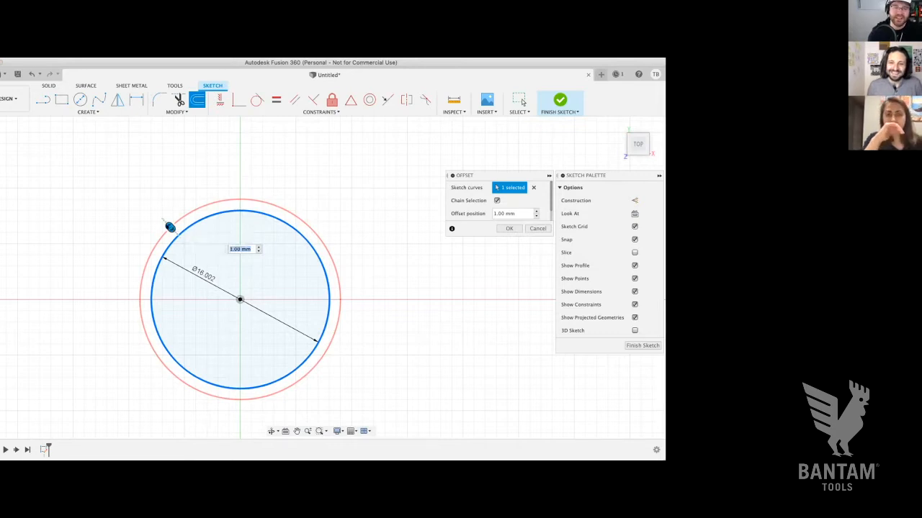
{"action": "left_click_drag", "start_coordinate": [168, 226], "coordinate": [162, 218]}
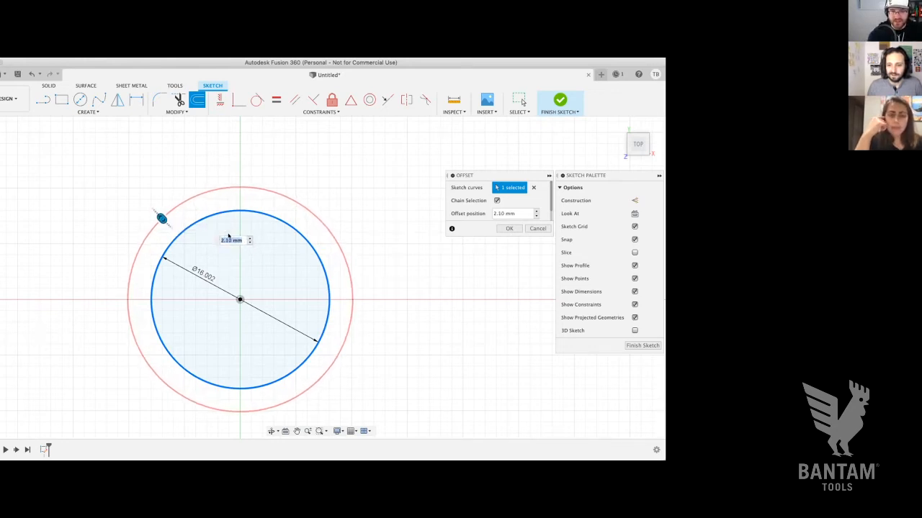
{"action": "type", "text": "2mm"}
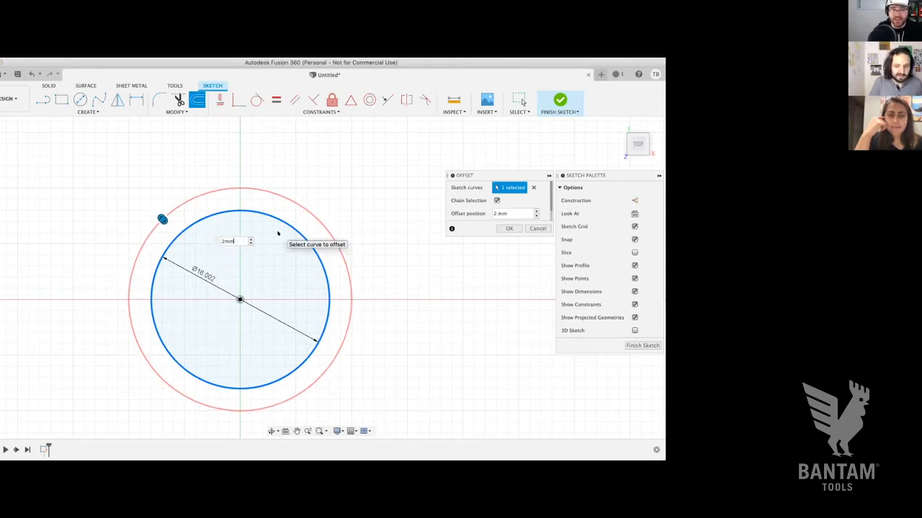
{"action": "key", "text": "Return"}
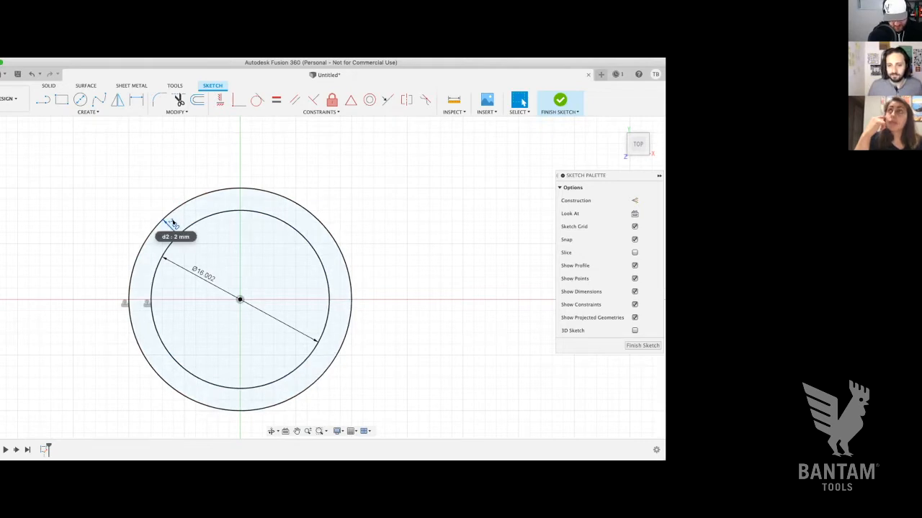
Set the offset distance between the inner and outer circles to 2.5 mm.
{"action": "double_click", "coordinate": [173, 223]}
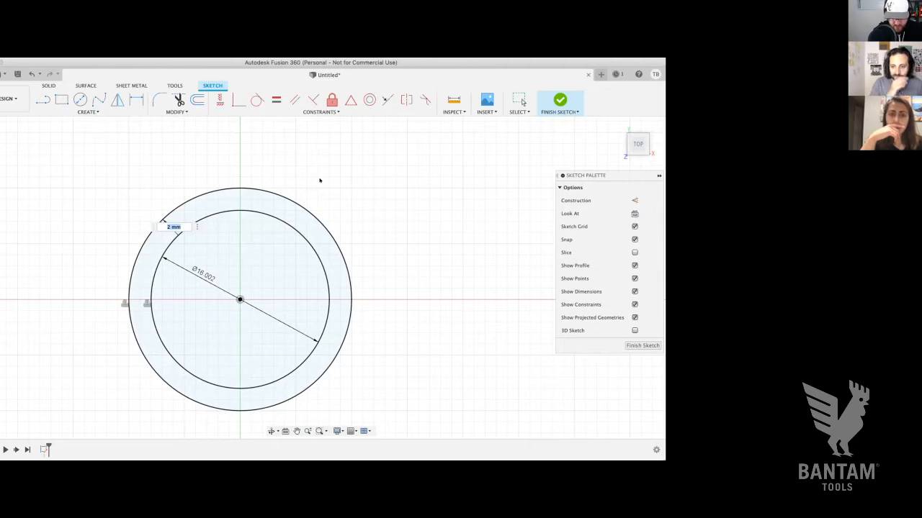
{"action": "type", "text": "v.5"}
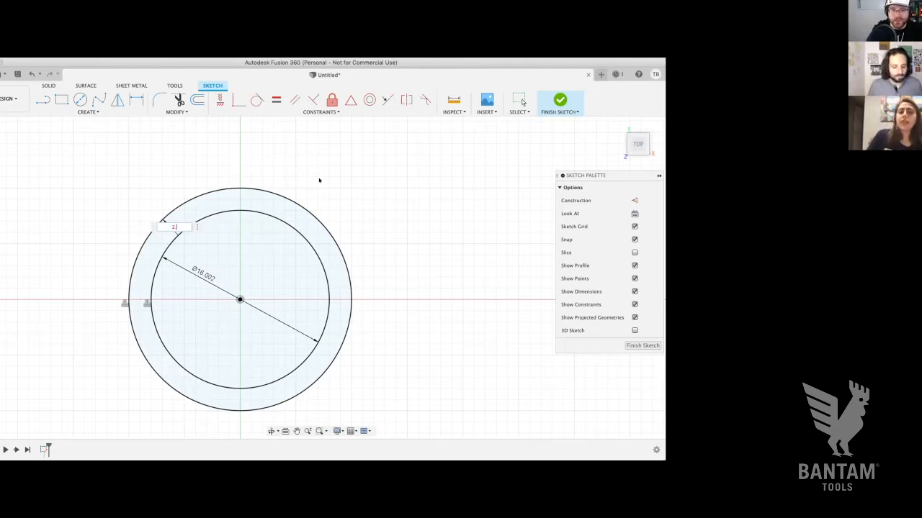
{"action": "key", "text": "Return"}
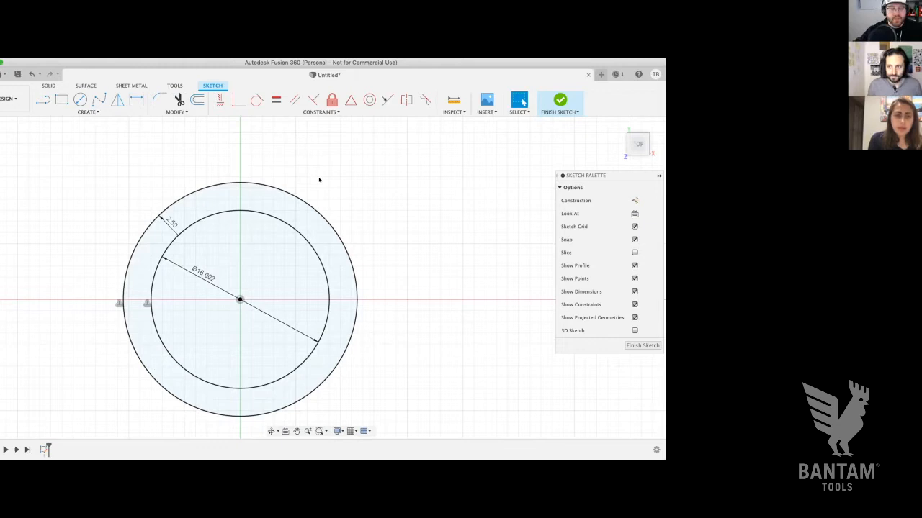
Save the design as "ring 2021" in the Admin Project.
{"action": "key", "text": "super+s"}
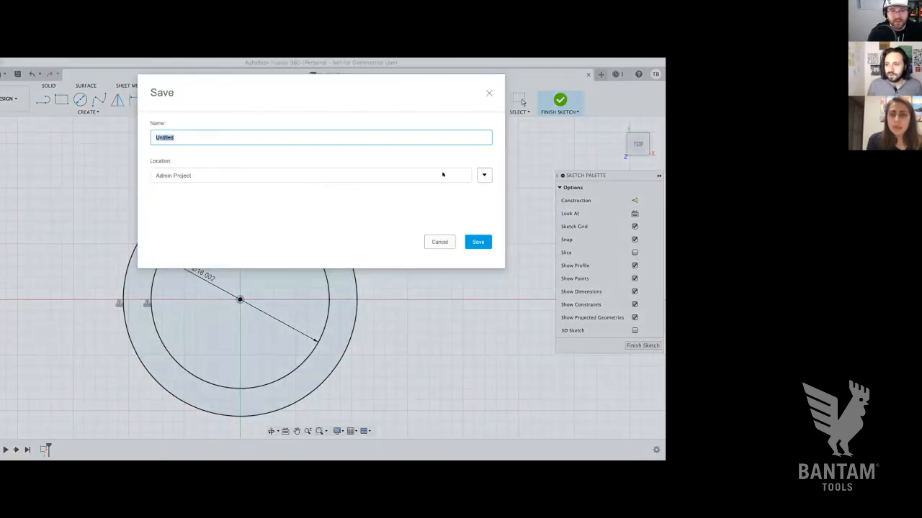
{"action": "type", "text": "ring"}
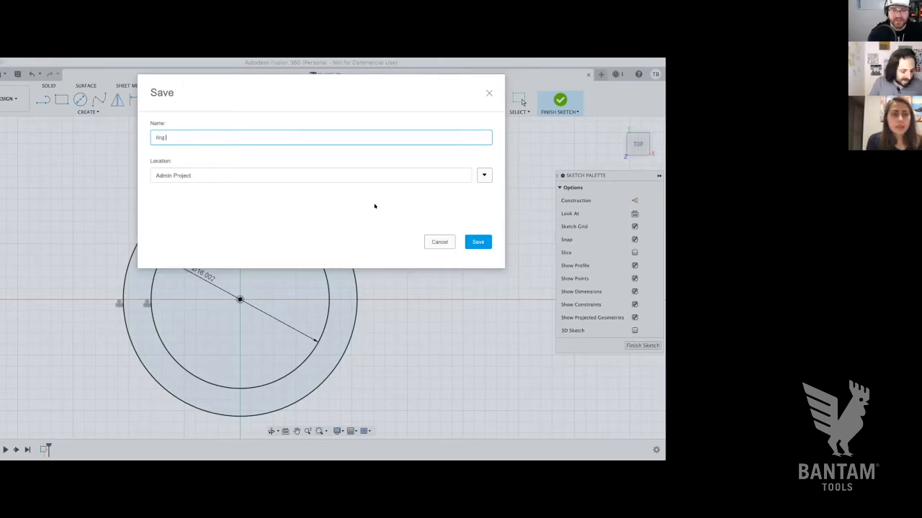
{"action": "type", "text": " 2021"}
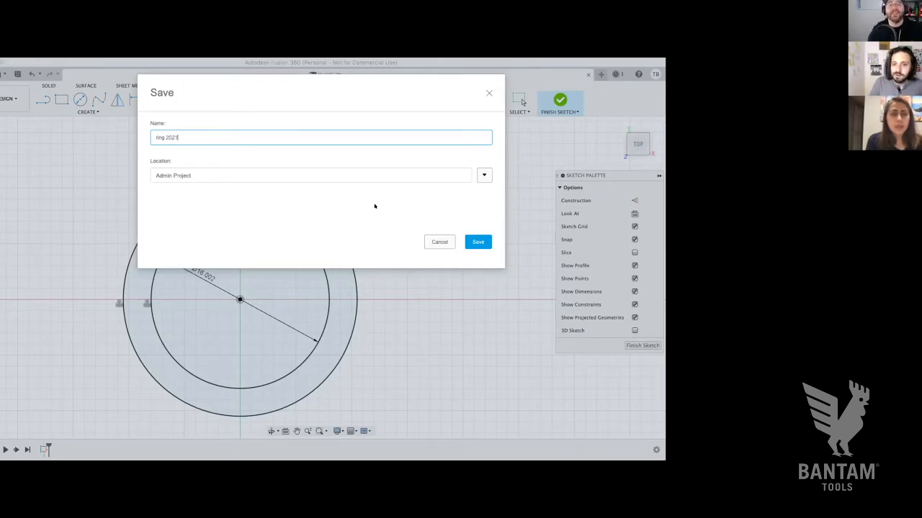
{"action": "left_click", "coordinate": [483, 175]}
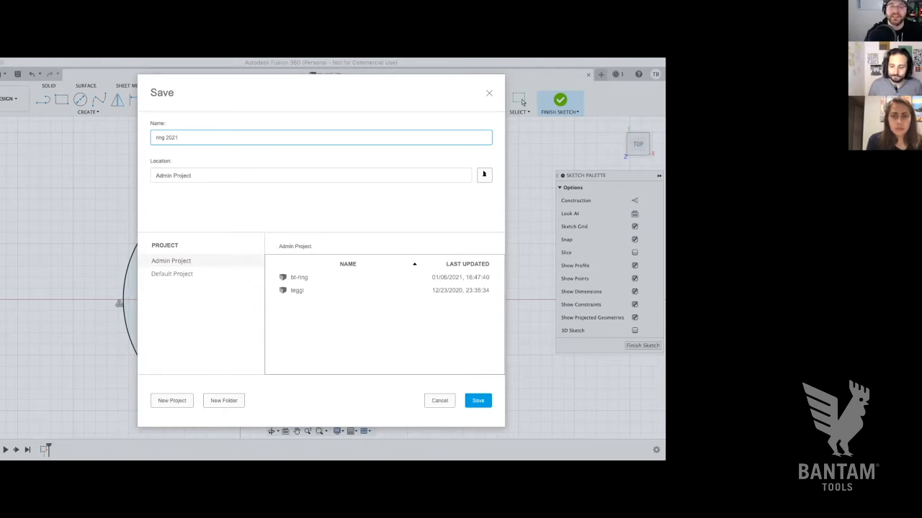
{"action": "left_click", "coordinate": [320, 90]}
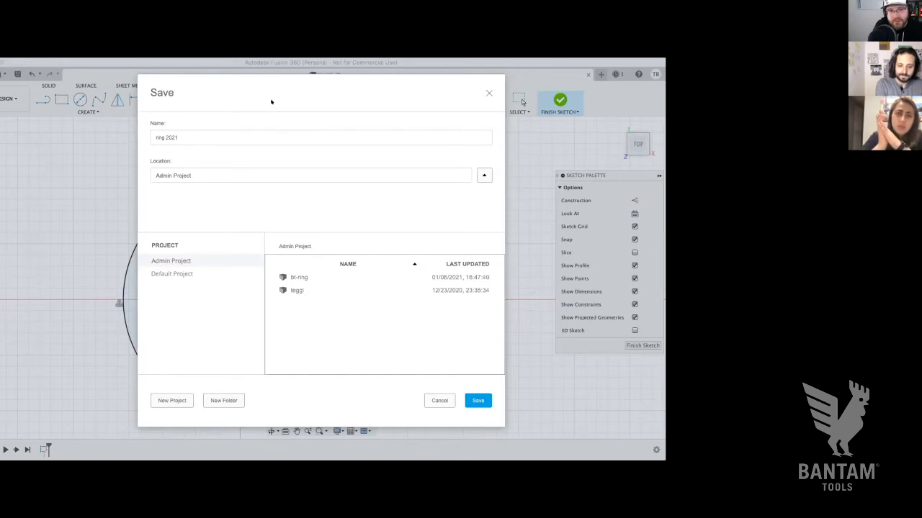
{"action": "left_click", "coordinate": [479, 401]}
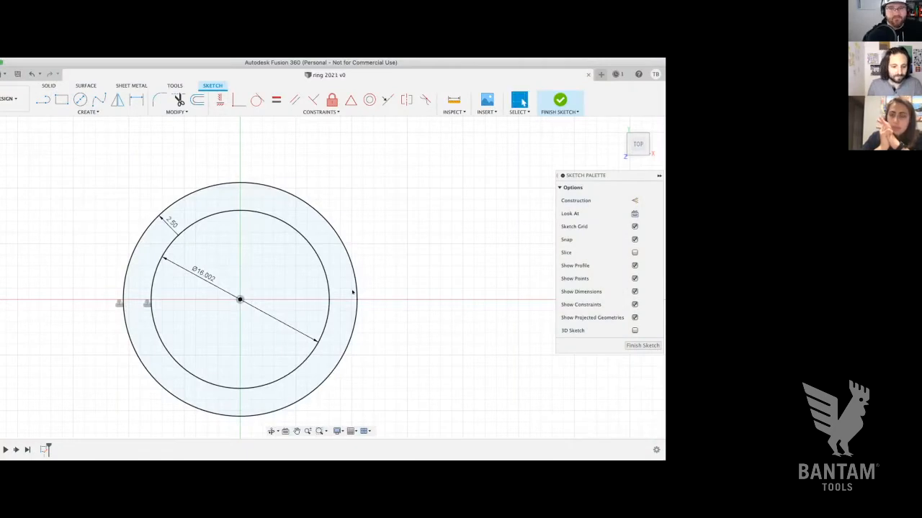
{"action": "scroll", "coordinate": [352, 292], "scroll_direction": "left", "scroll_amount": 1}
{"action": "scroll", "coordinate": [353, 293], "scroll_direction": "left", "scroll_amount": 2}
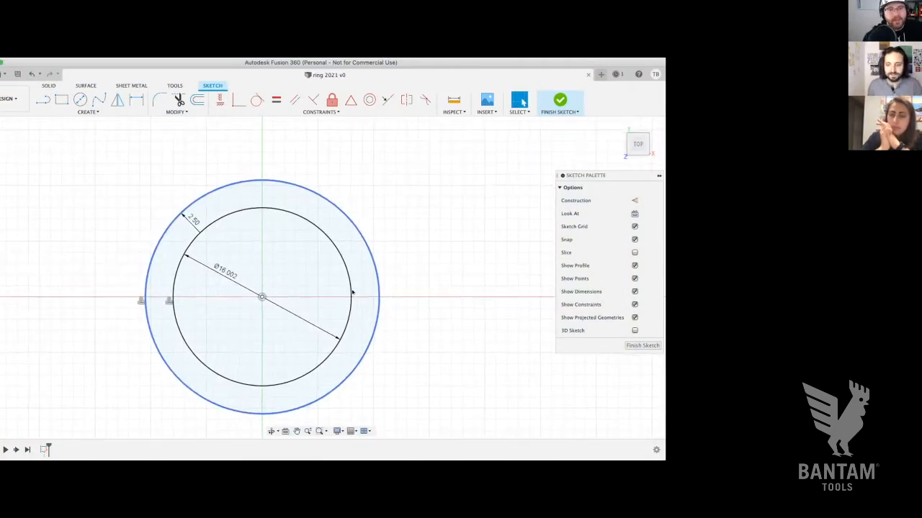
{"action": "scroll", "coordinate": [353, 292], "scroll_direction": "down", "scroll_amount": 2}
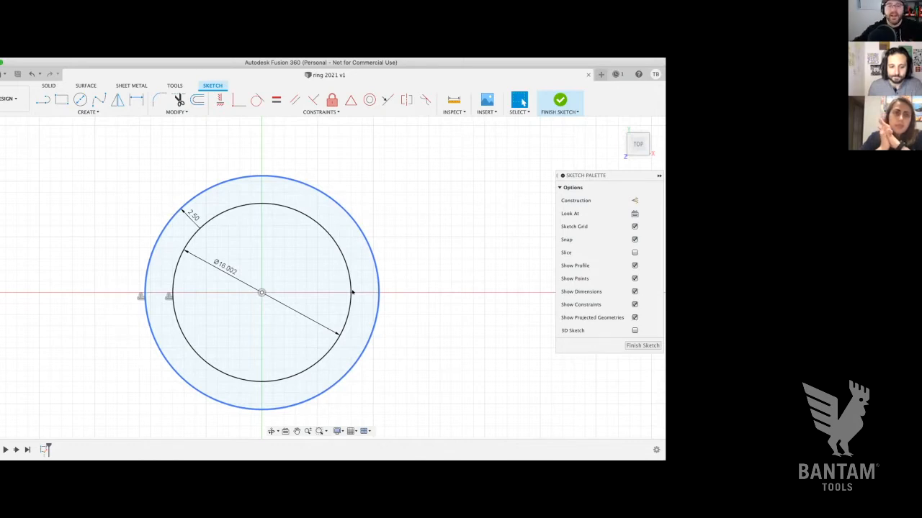
{"action": "scroll", "coordinate": [352, 292], "scroll_direction": "right", "scroll_amount": 1}
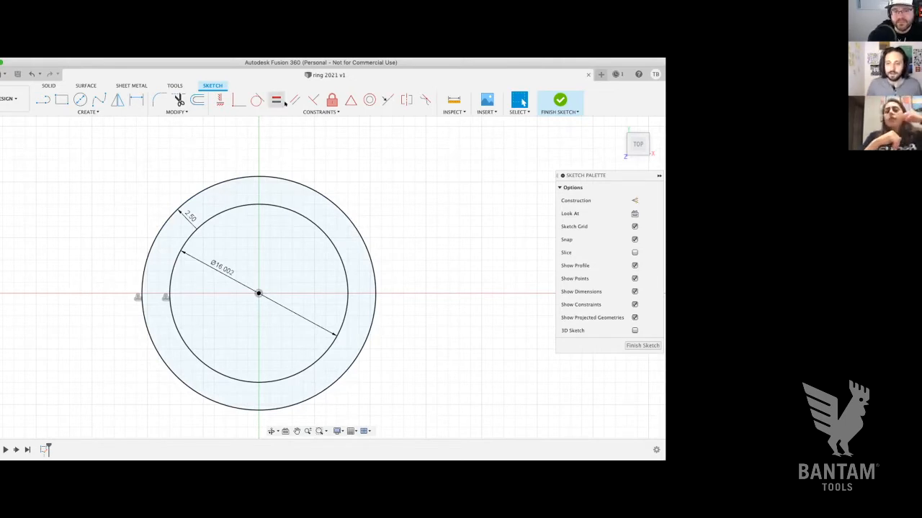
Try an inner circle diameter of 1.0 in and undo the change.
{"action": "left_click", "coordinate": [297, 208]}
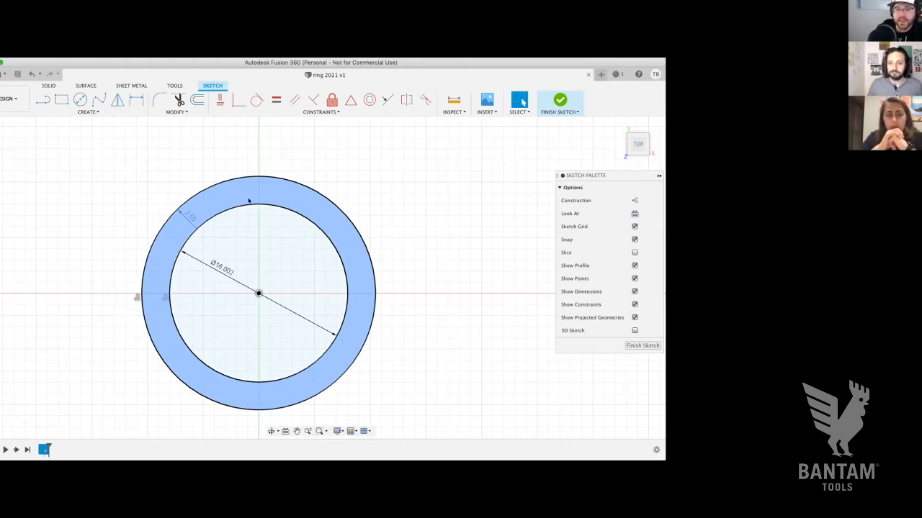
{"action": "left_click", "coordinate": [221, 267]}
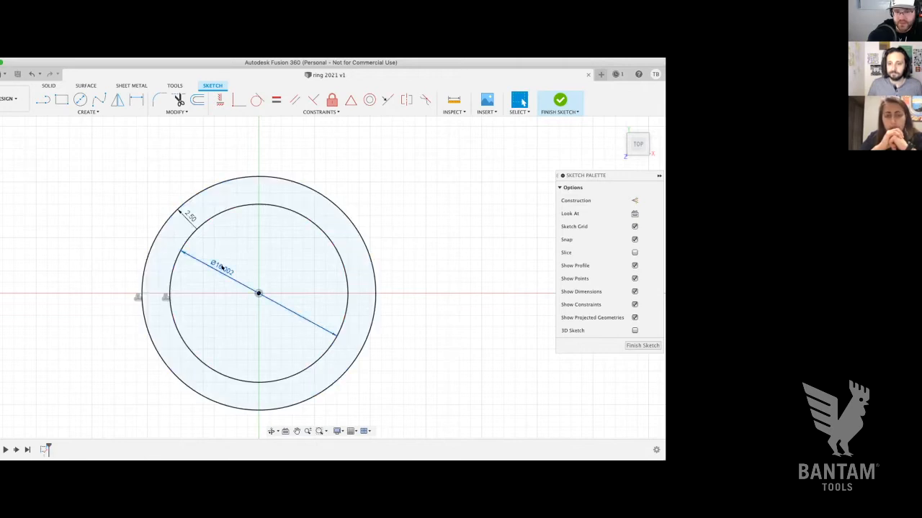
{"action": "double_click", "coordinate": [222, 268]}
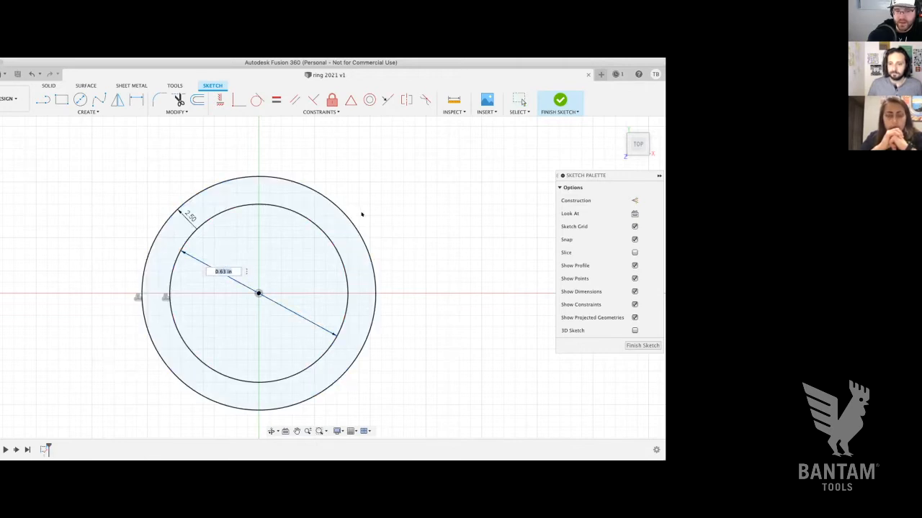
{"action": "type", "text": "1.0in"}
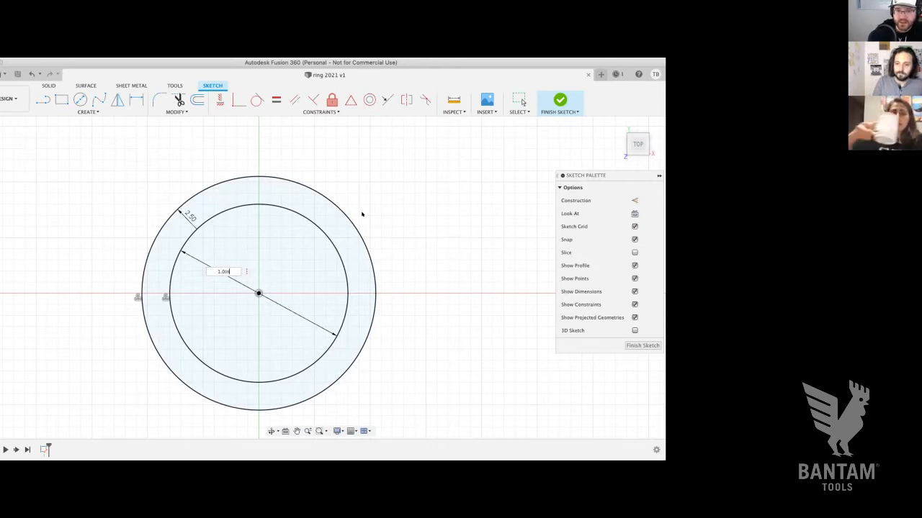
{"action": "key", "text": "Return"}
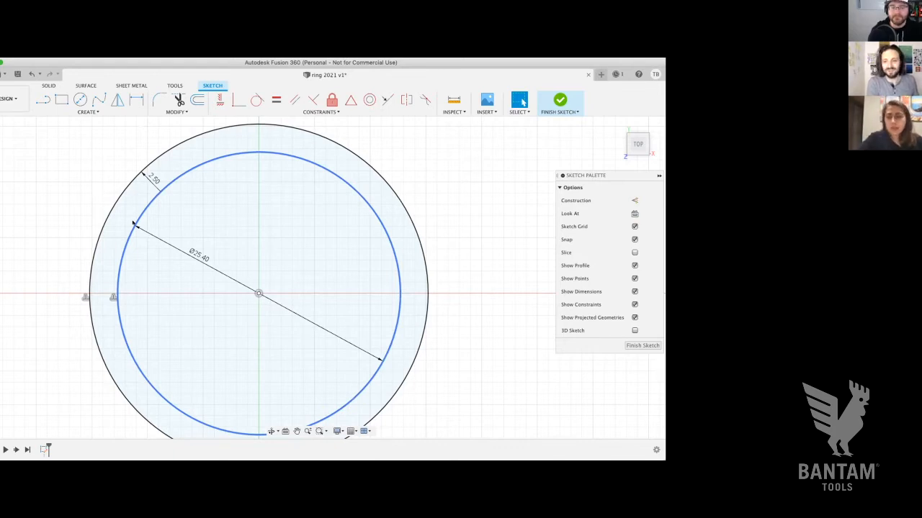
{"action": "key", "text": "super+z"}
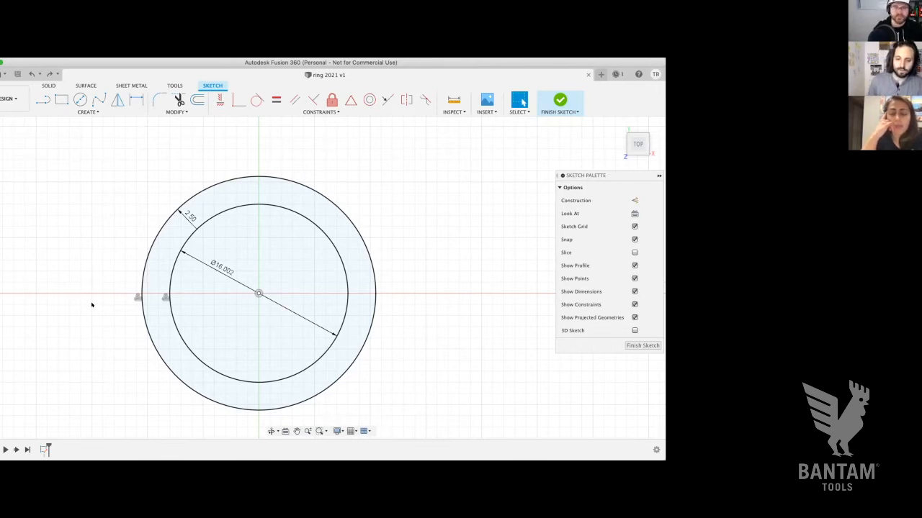
Select the ring-shaped profile between the two circles and finish the sketch.
{"action": "left_click", "coordinate": [165, 251]}
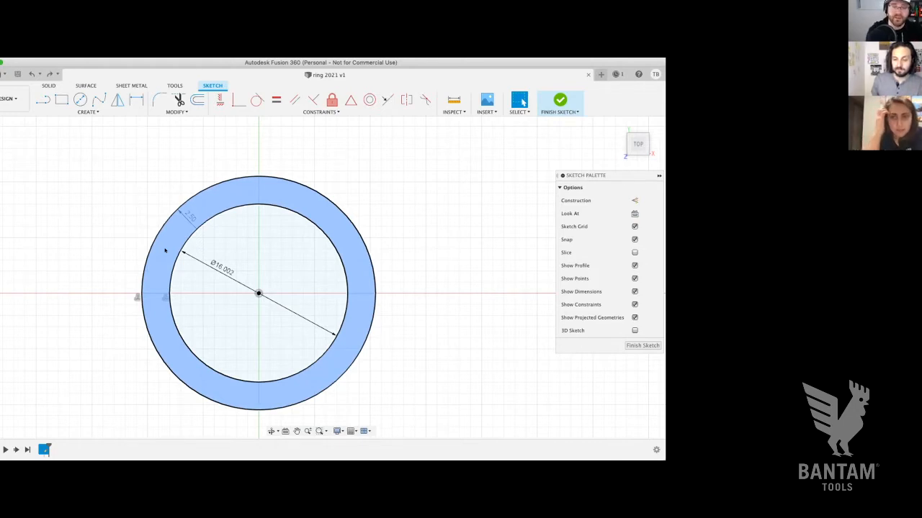
{"action": "left_click", "coordinate": [173, 222]}
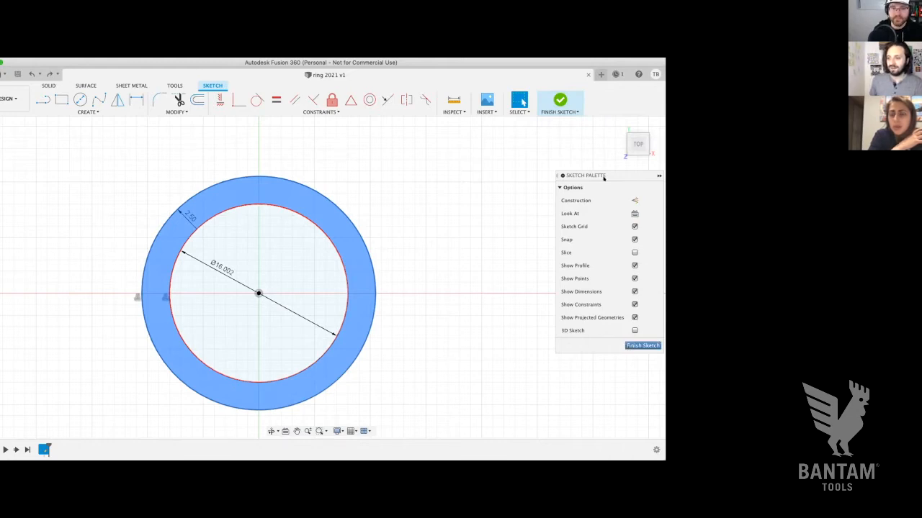
{"action": "left_click", "coordinate": [561, 112]}
{"action": "left_click", "coordinate": [559, 100]}
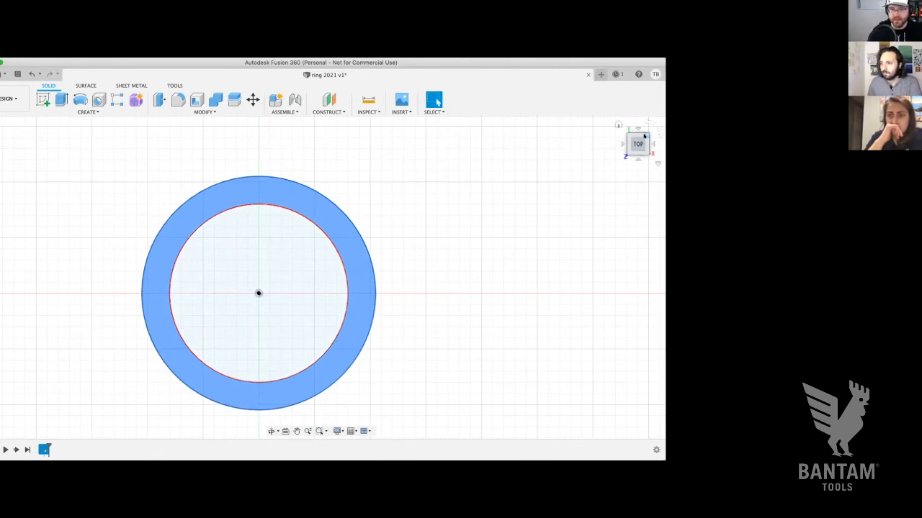
Extrude the ring profile upward by 0.06 in as a new body.
{"action": "left_click_drag", "start_coordinate": [641, 137], "coordinate": [654, 66]}
{"action": "left_click_drag", "start_coordinate": [660, 109], "coordinate": [612, 122]}
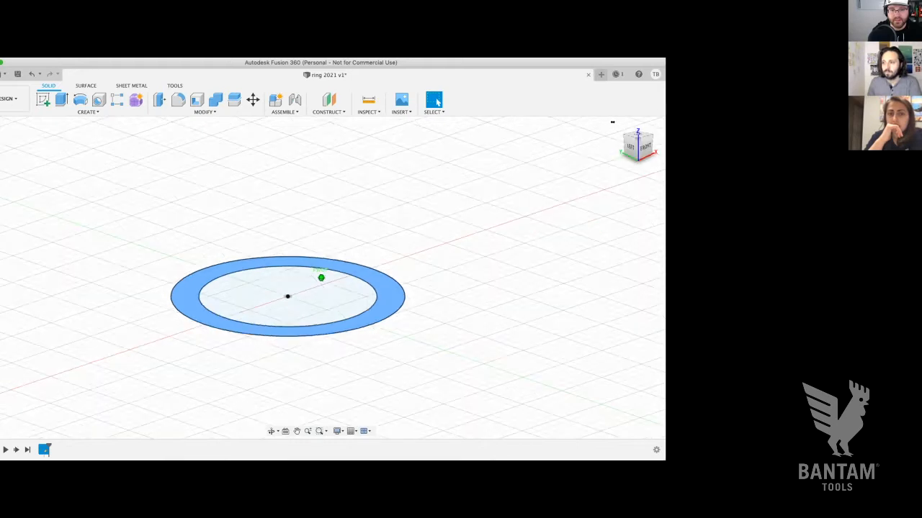
{"action": "left_click_drag", "start_coordinate": [603, 91], "coordinate": [592, 107]}
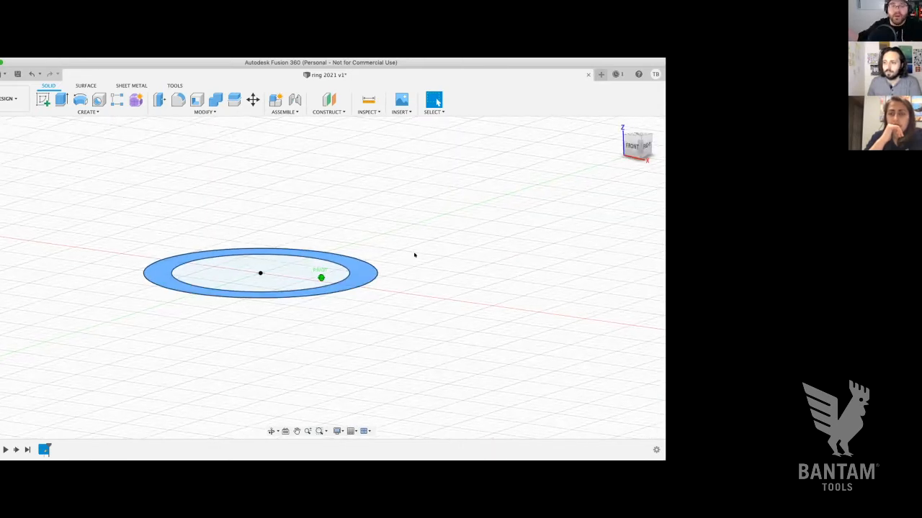
{"action": "left_click_drag", "start_coordinate": [414, 255], "coordinate": [403, 250]}
{"action": "scroll", "coordinate": [404, 248], "scroll_direction": "left", "scroll_amount": 1}
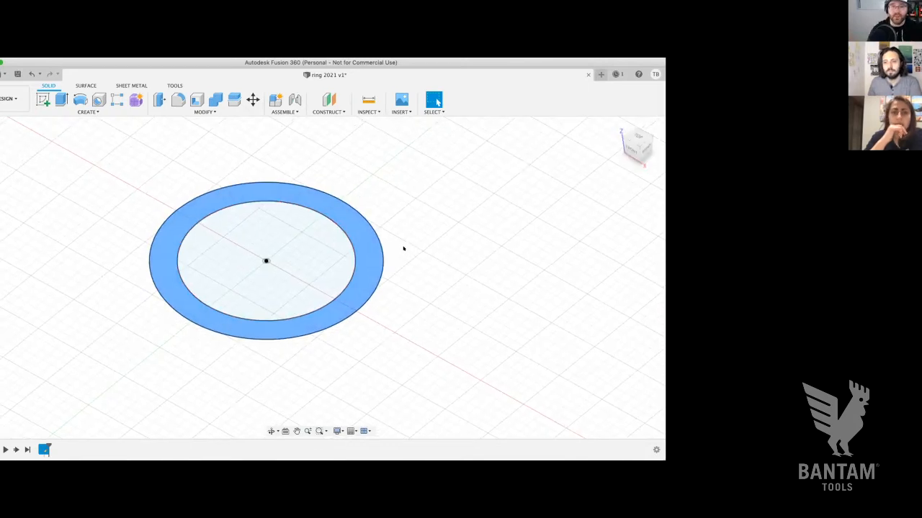
{"action": "scroll", "coordinate": [404, 249], "scroll_direction": "up", "scroll_amount": 2}
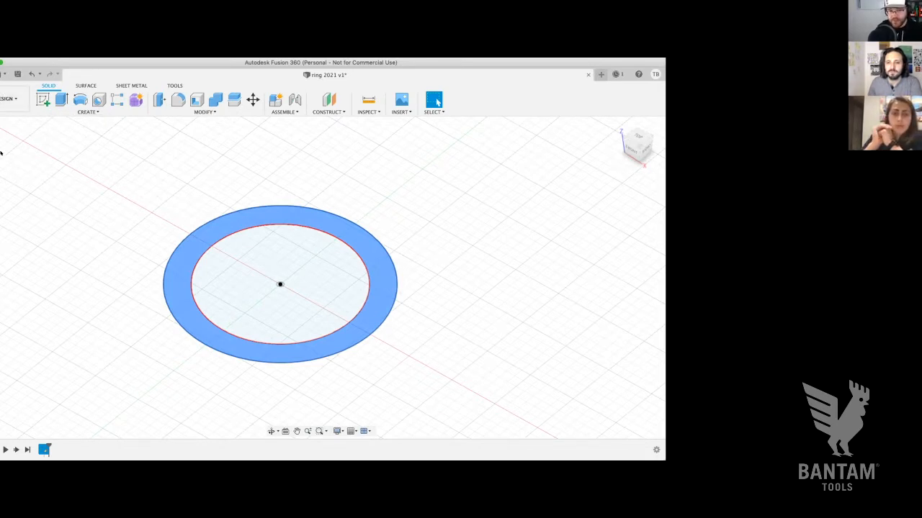
{"action": "left_click", "coordinate": [87, 112]}
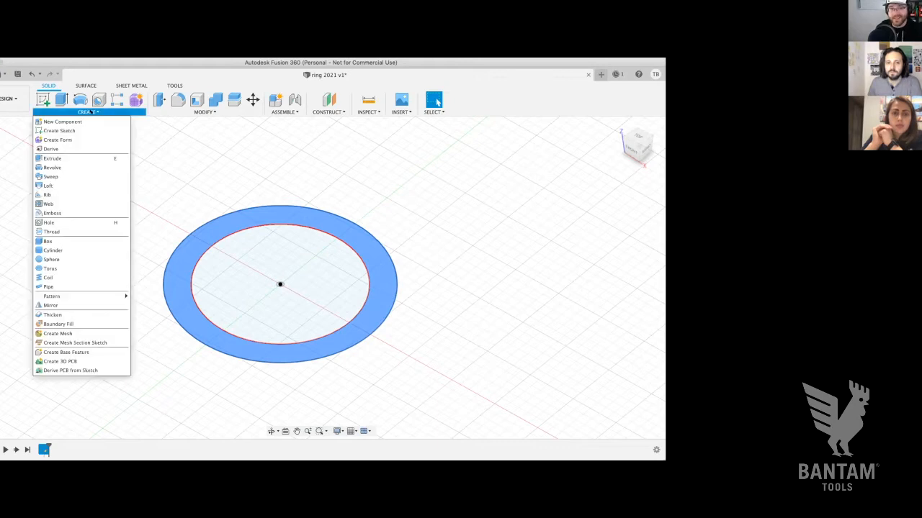
{"action": "left_click", "coordinate": [70, 158]}
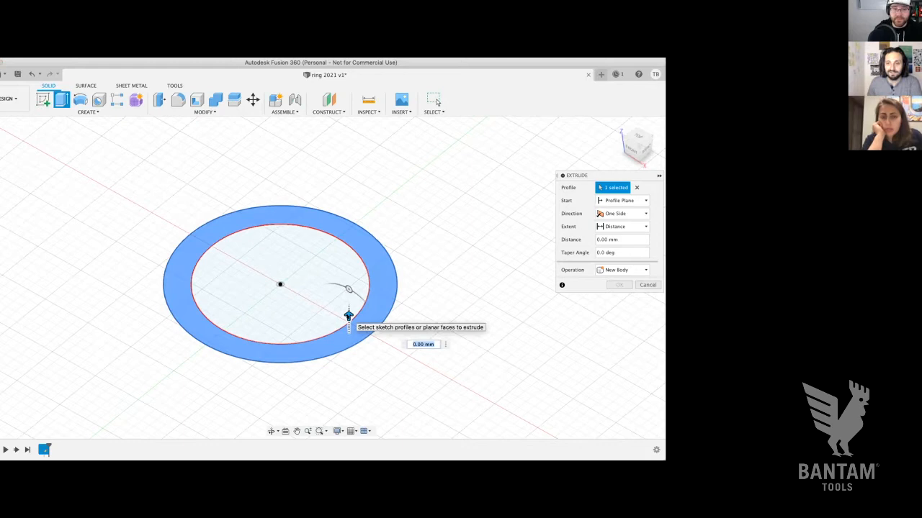
{"action": "scroll", "coordinate": [339, 320], "scroll_direction": "right", "scroll_amount": 1}
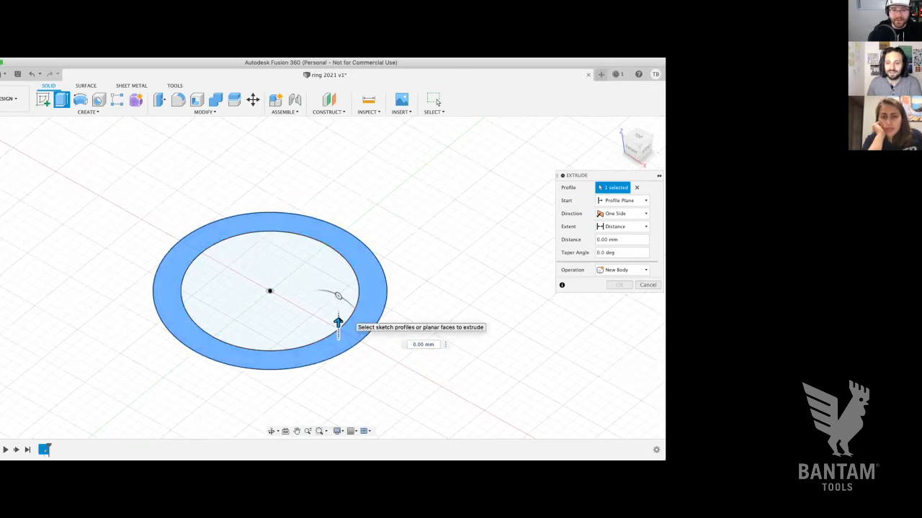
{"action": "mouse_move", "coordinate": [331, 321]}
{"action": "left_mouse_down"}
{"action": "mouse_move", "coordinate": [333, 201]}
{"action": "mouse_move", "coordinate": [335, 383]}
{"action": "mouse_move", "coordinate": [336, 309]}
{"action": "left_mouse_up"}
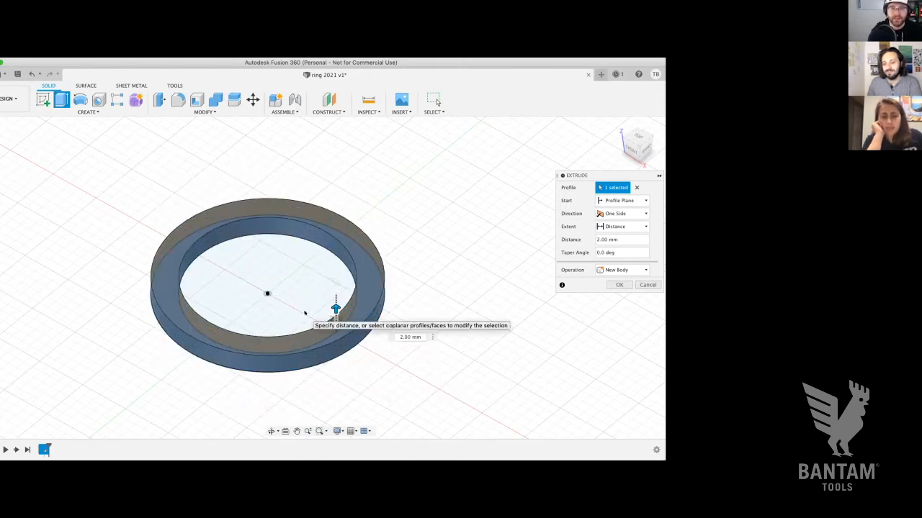
{"action": "left_click_drag", "start_coordinate": [304, 313], "coordinate": [300, 325]}
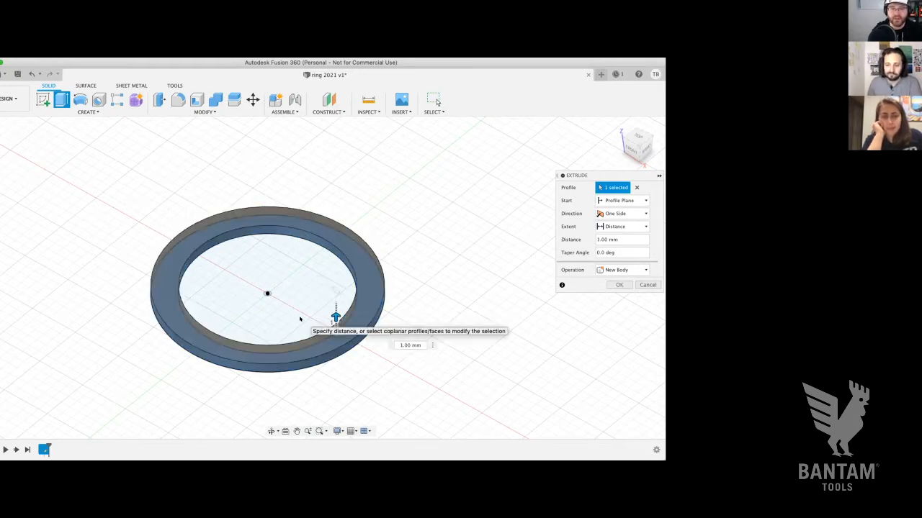
{"action": "left_click_drag", "start_coordinate": [301, 319], "coordinate": [299, 316]}
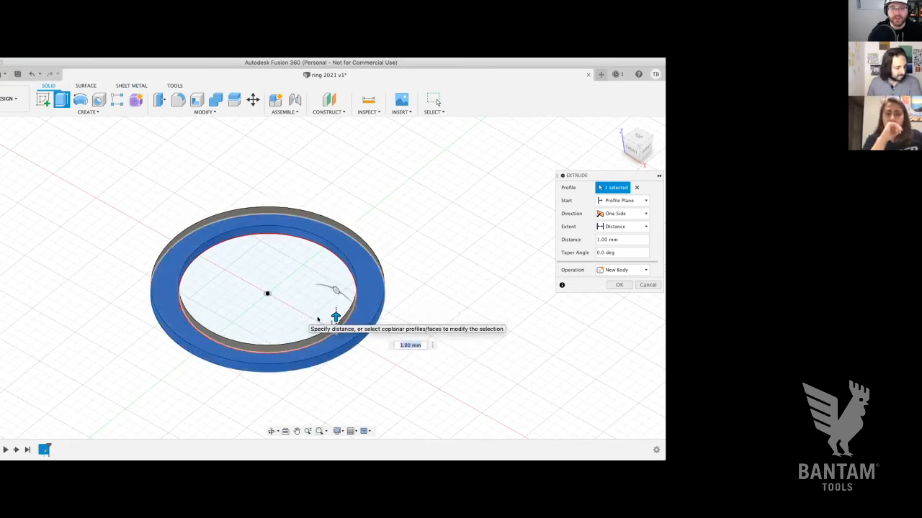
{"action": "type", "text": "0"}
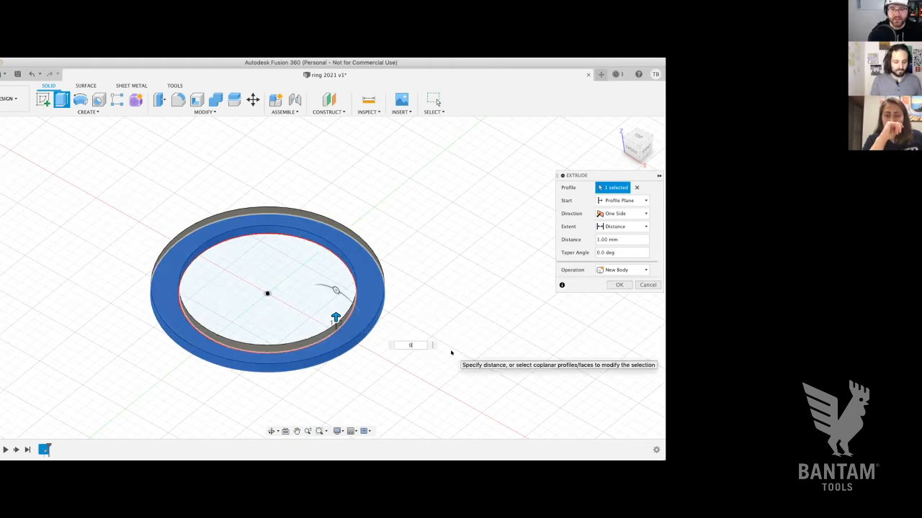
{"action": "type", "text": ".06in"}
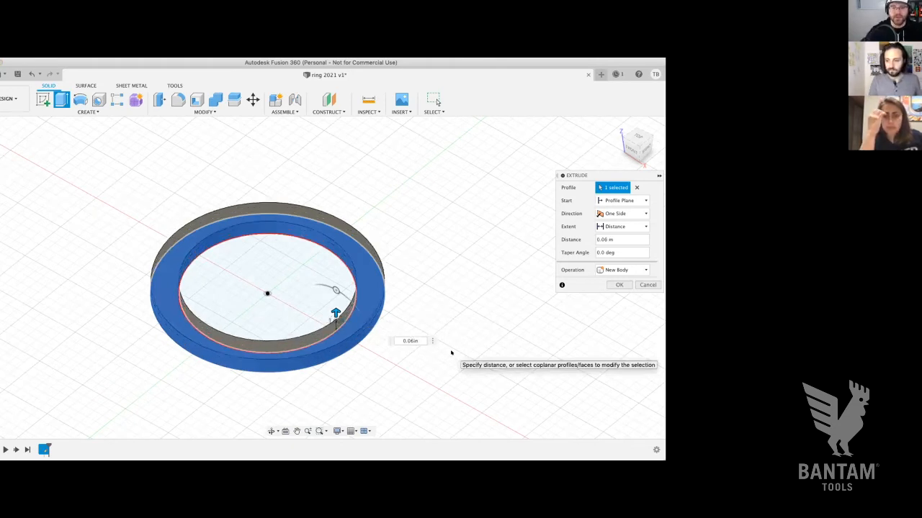
{"action": "key", "text": "Return"}
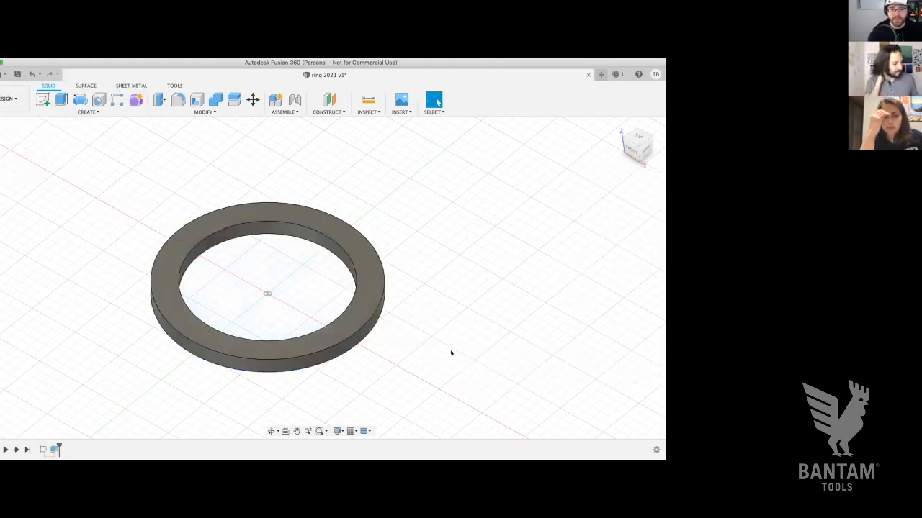
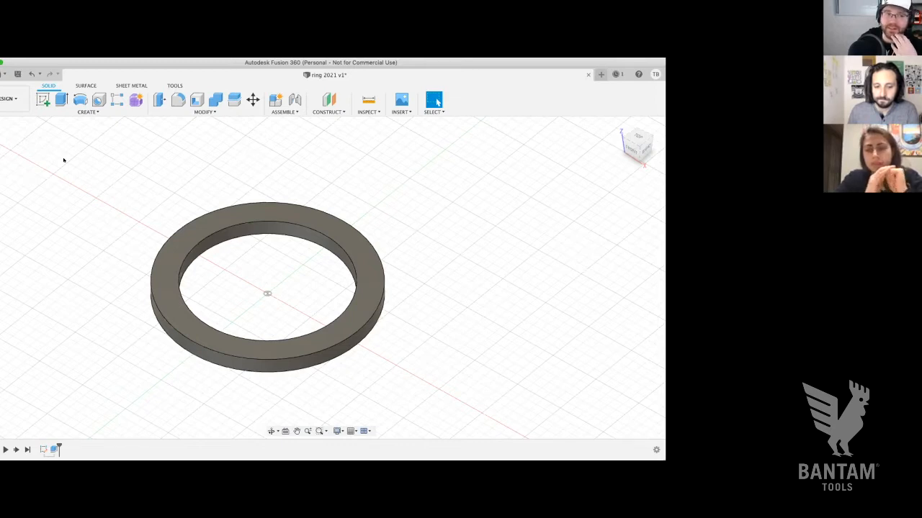
Switch to the Manufacture workspace and open the Tool Library.
{"action": "left_click", "coordinate": [8, 98]}
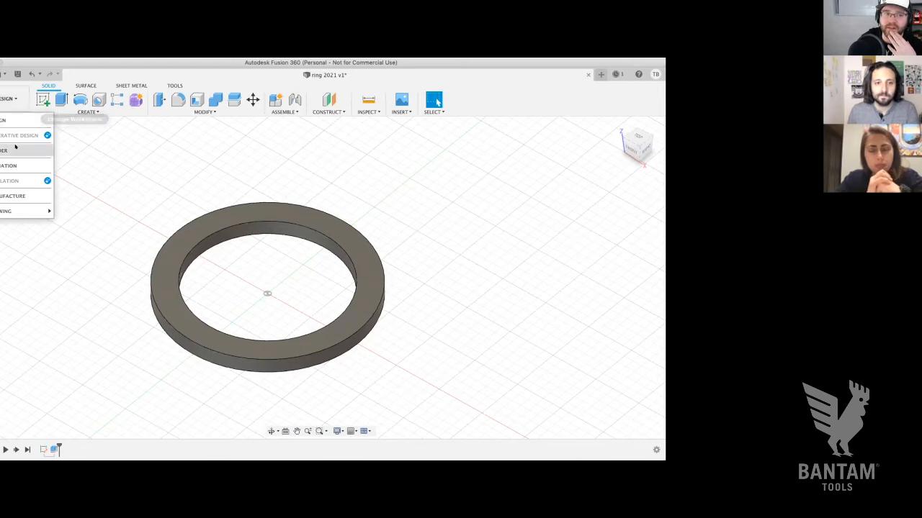
{"action": "left_click", "coordinate": [7, 193]}
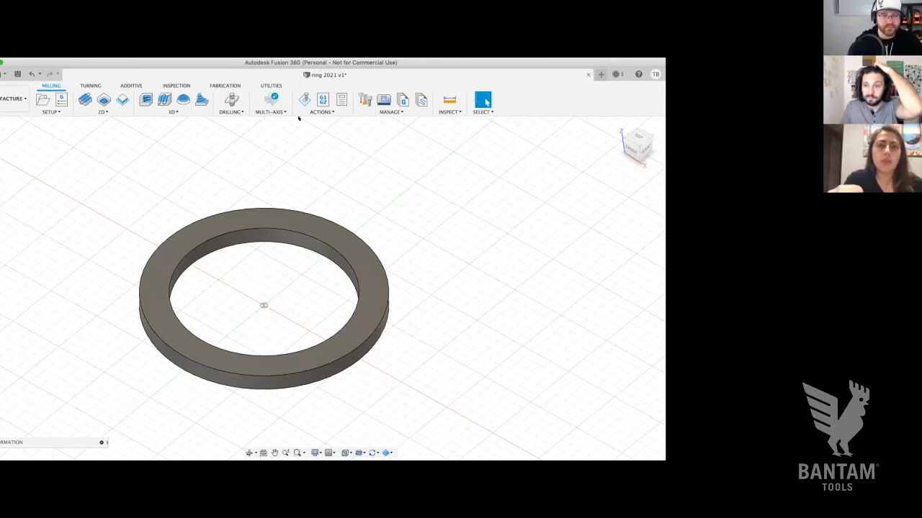
{"action": "left_click", "coordinate": [376, 111]}
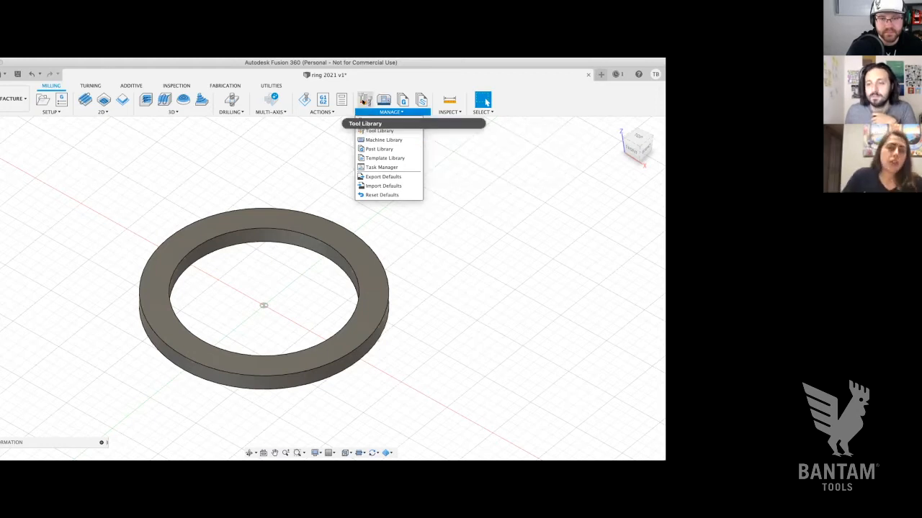
{"action": "left_click", "coordinate": [364, 101]}
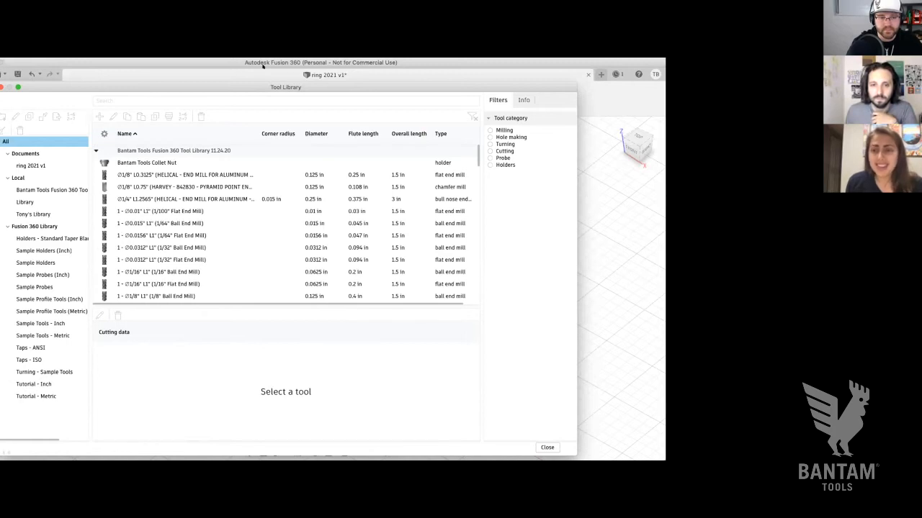
Collapse the Bantam Tools library group in the full tool list and look through the standard and sample holder libraries.
{"action": "left_click", "coordinate": [95, 151]}
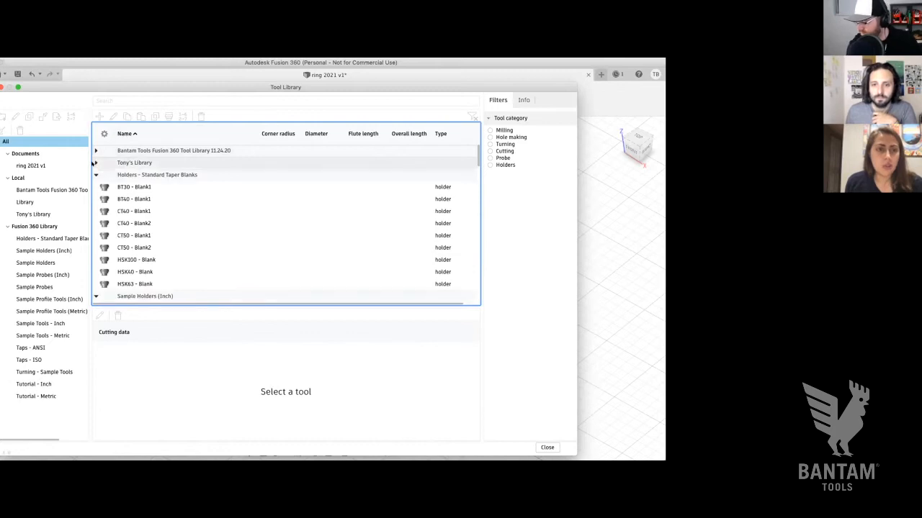
{"action": "scroll", "coordinate": [132, 206], "scroll_direction": "down", "scroll_amount": 3}
{"action": "scroll", "coordinate": [132, 207], "scroll_direction": "down", "scroll_amount": 3}
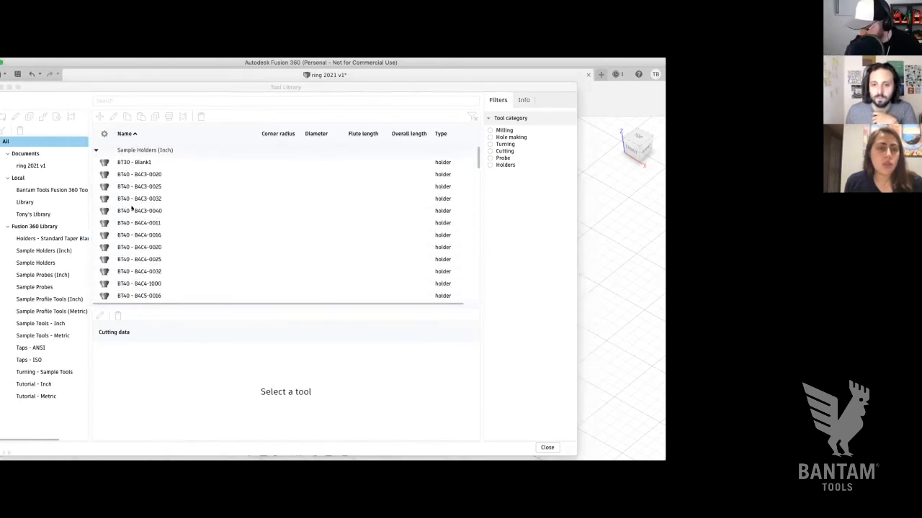
{"action": "scroll", "coordinate": [132, 207], "scroll_direction": "down", "scroll_amount": 10}
{"action": "scroll", "coordinate": [132, 207], "scroll_direction": "up", "scroll_amount": 15}
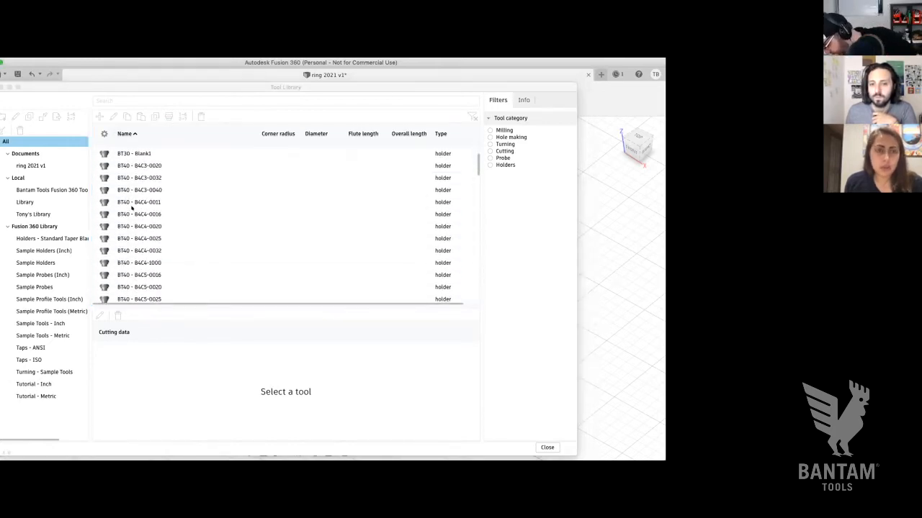
{"action": "scroll", "coordinate": [132, 209], "scroll_direction": "left", "scroll_amount": 1}
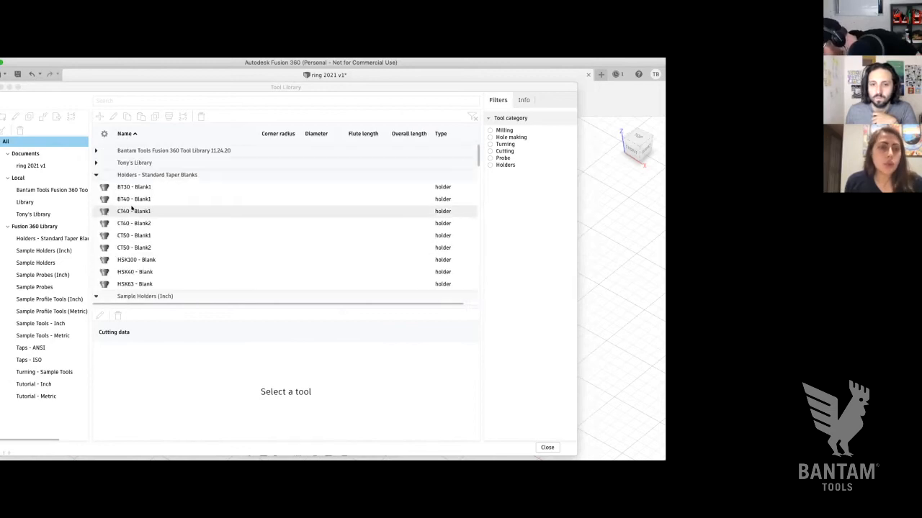
{"action": "left_click", "coordinate": [96, 151]}
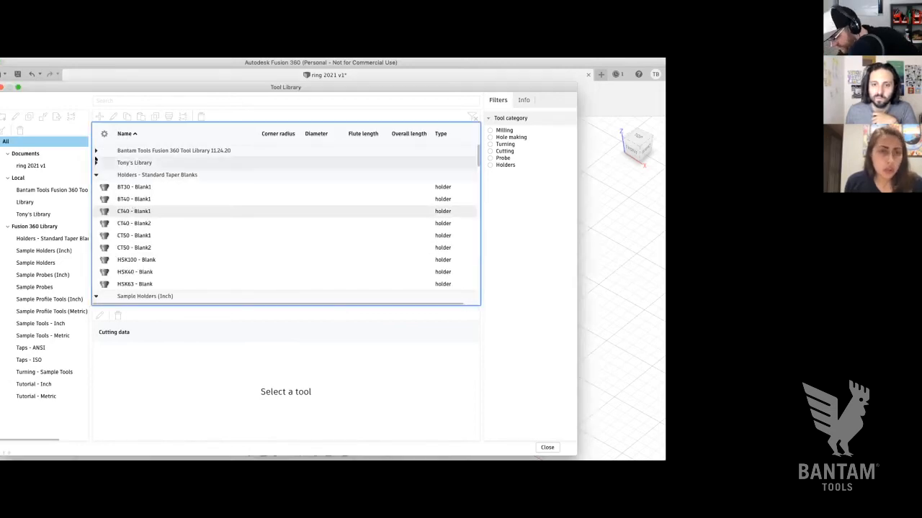
{"action": "left_click", "coordinate": [96, 151]}
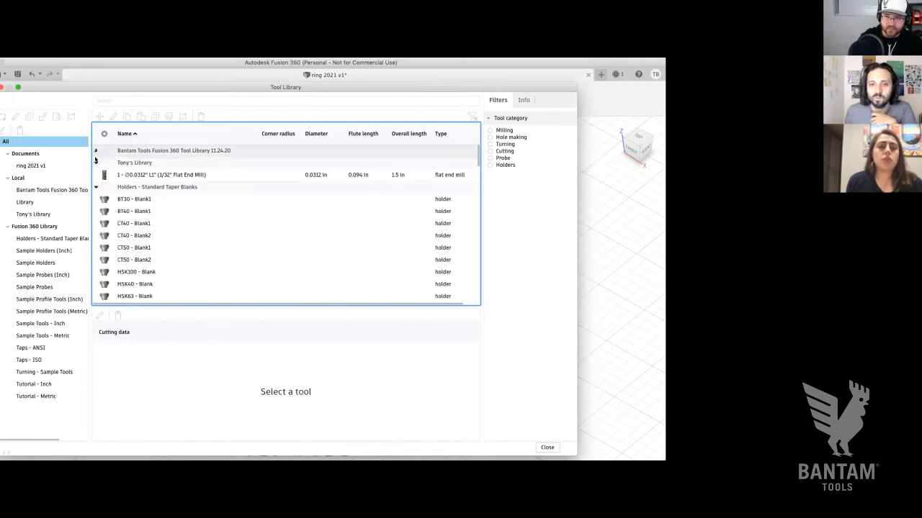
Look through the drills, end mills and taps in the bundled Fusion 360 sample libraries.
{"action": "scroll", "coordinate": [119, 214], "scroll_direction": "down", "scroll_amount": 10}
{"action": "scroll", "coordinate": [119, 213], "scroll_direction": "down", "scroll_amount": 10}
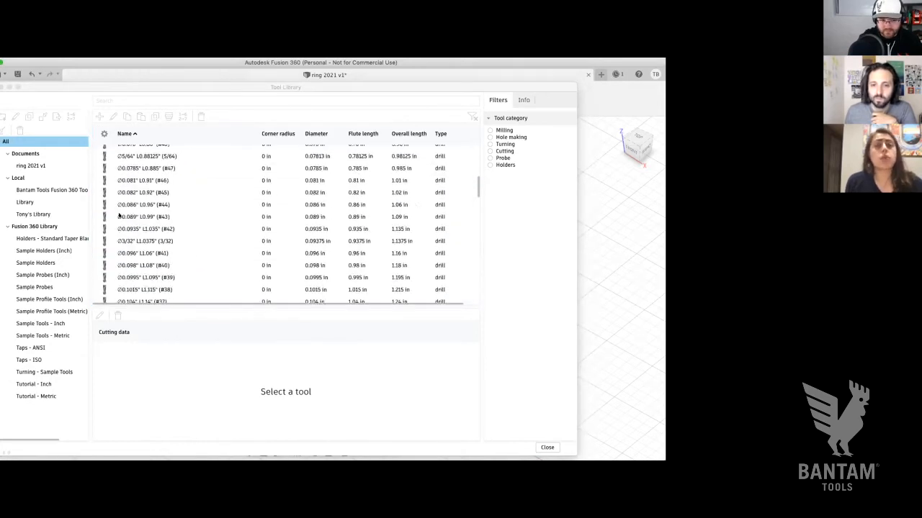
{"action": "scroll", "coordinate": [119, 213], "scroll_direction": "down", "scroll_amount": 10}
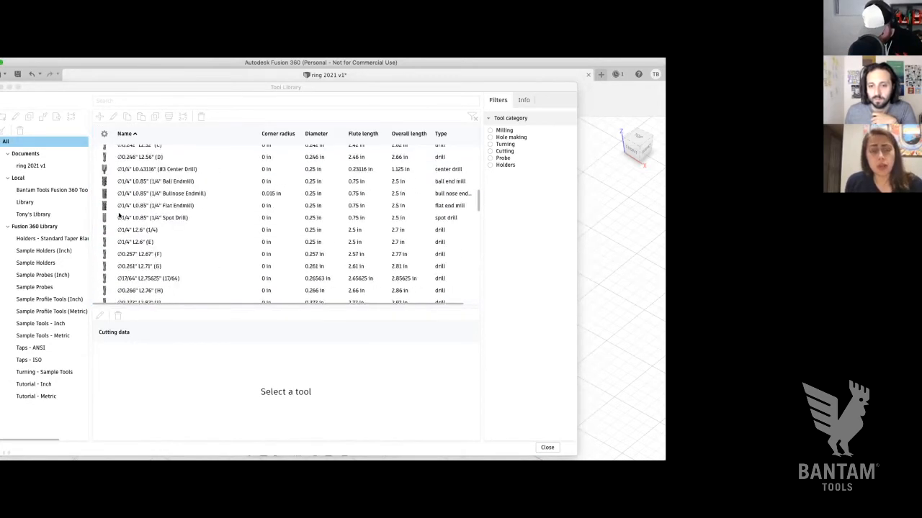
{"action": "scroll", "coordinate": [119, 214], "scroll_direction": "down", "scroll_amount": 10}
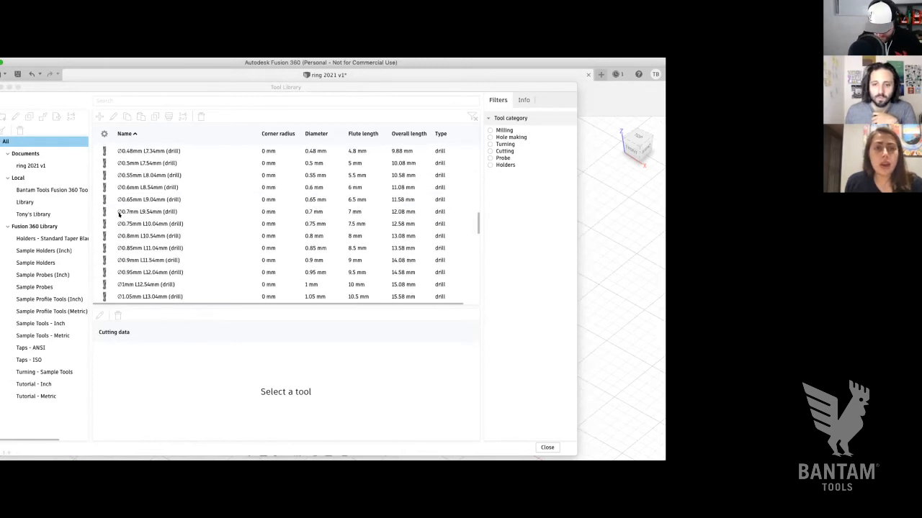
{"action": "scroll", "coordinate": [119, 214], "scroll_direction": "down", "scroll_amount": 10}
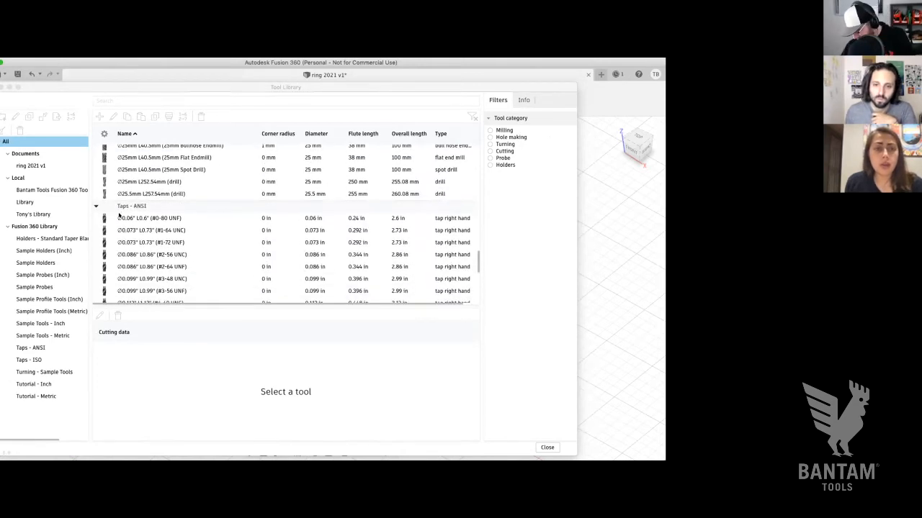
{"action": "scroll", "coordinate": [119, 214], "scroll_direction": "down", "scroll_amount": 10}
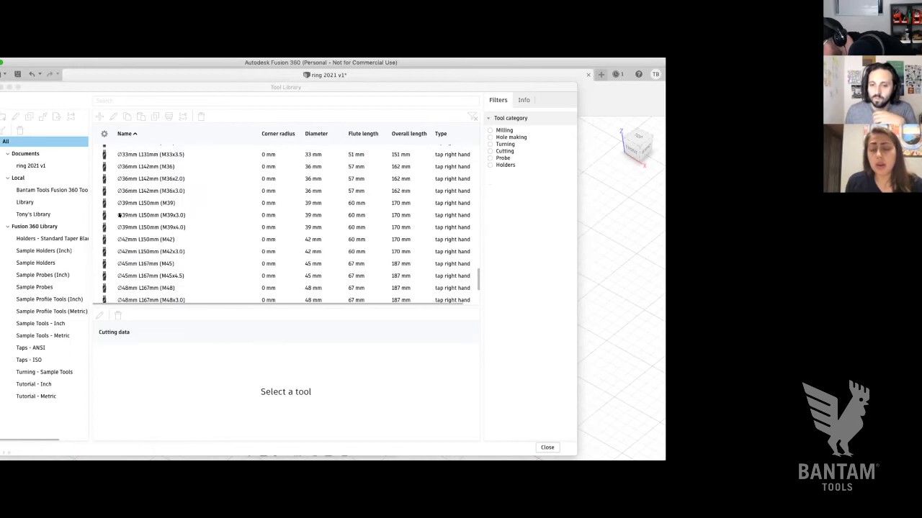
{"action": "scroll", "coordinate": [120, 214], "scroll_direction": "down", "scroll_amount": 10}
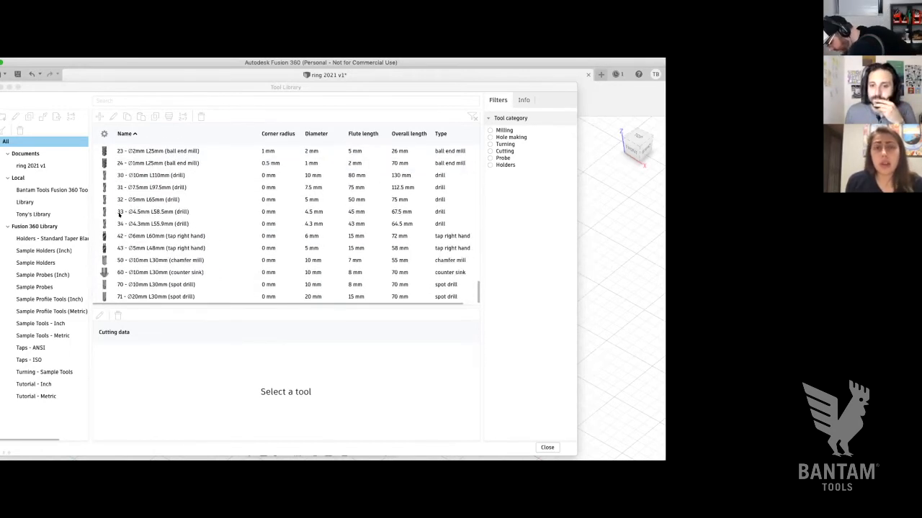
{"action": "scroll", "coordinate": [120, 214], "scroll_direction": "down", "scroll_amount": 10}
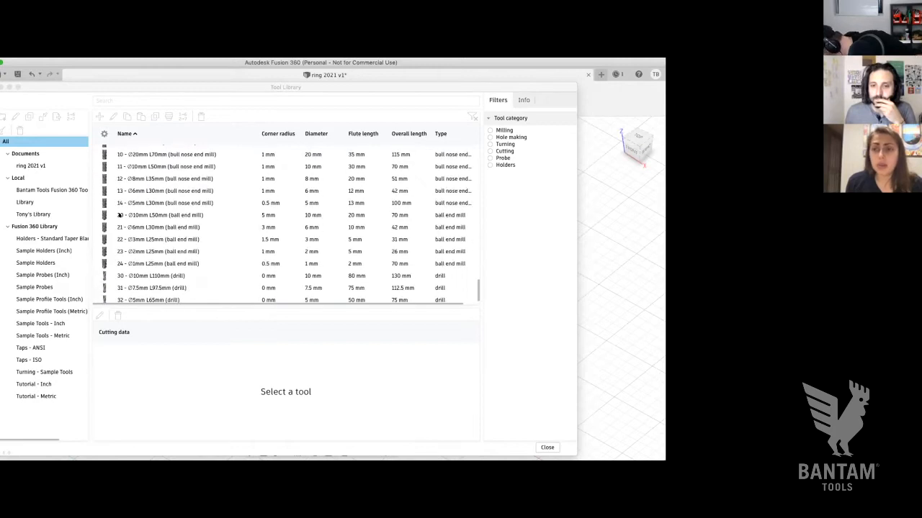
{"action": "scroll", "coordinate": [119, 214], "scroll_direction": "up", "scroll_amount": 20}
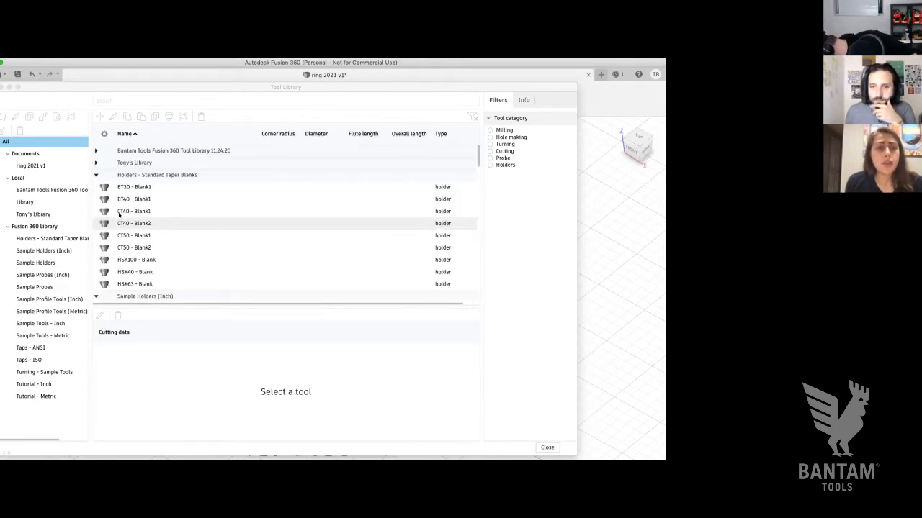
Expand the local tool groups and restrict the list to the Bantam Tools Fusion 360 Tool Library.
{"action": "left_click", "coordinate": [95, 164]}
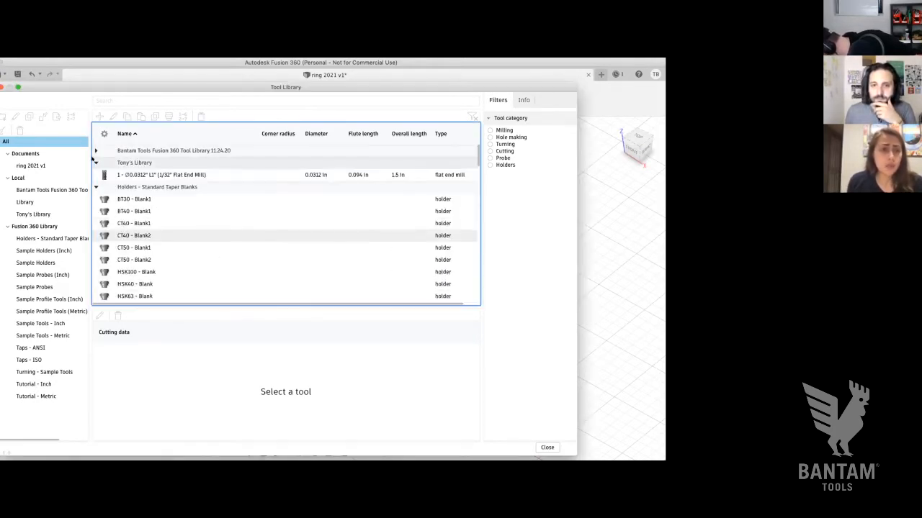
{"action": "left_click", "coordinate": [94, 150]}
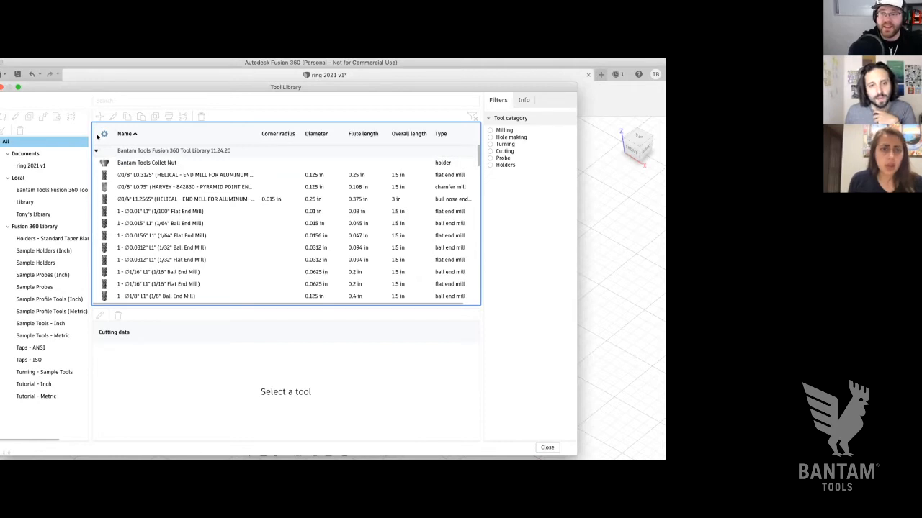
{"action": "left_click", "coordinate": [29, 176]}
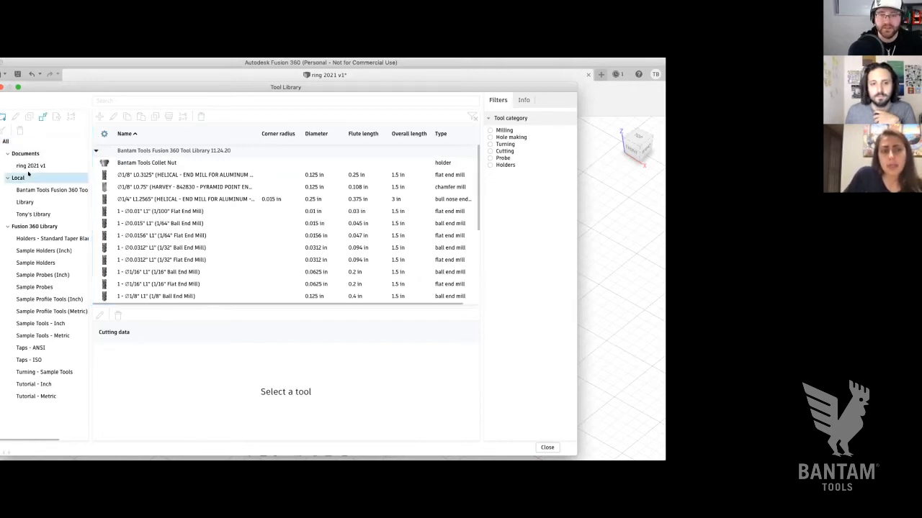
{"action": "left_click", "coordinate": [36, 188]}
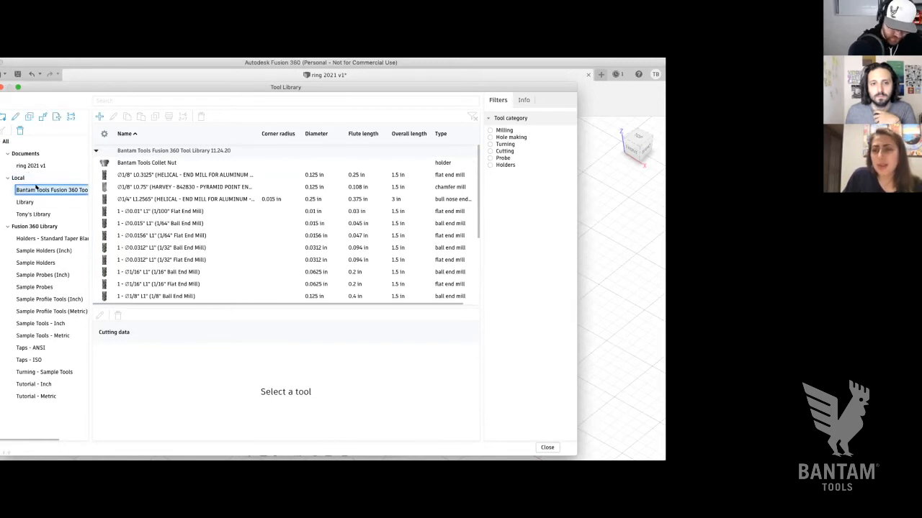
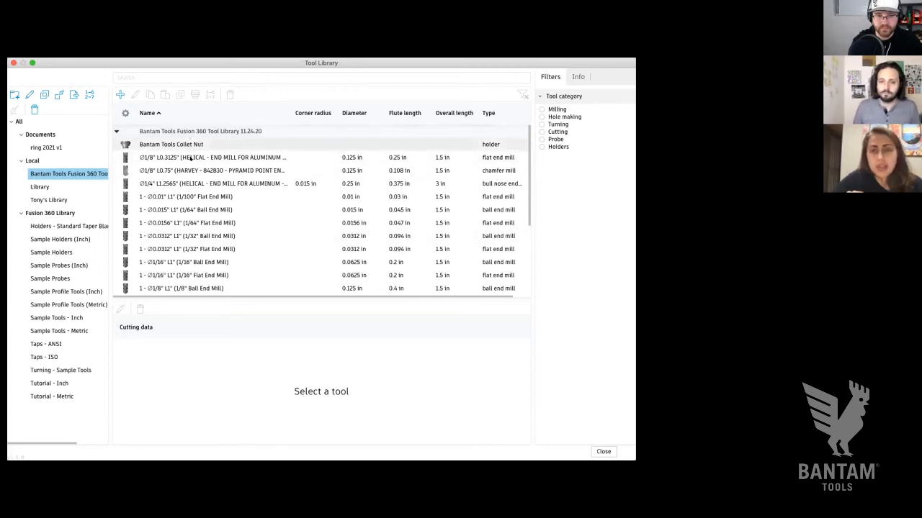
Review the Bantam Tools library's cutters and select the 1/8" Flat End Mill.
{"action": "scroll", "coordinate": [191, 204], "scroll_direction": "down", "scroll_amount": 2}
{"action": "scroll", "coordinate": [191, 203], "scroll_direction": "down", "scroll_amount": 3}
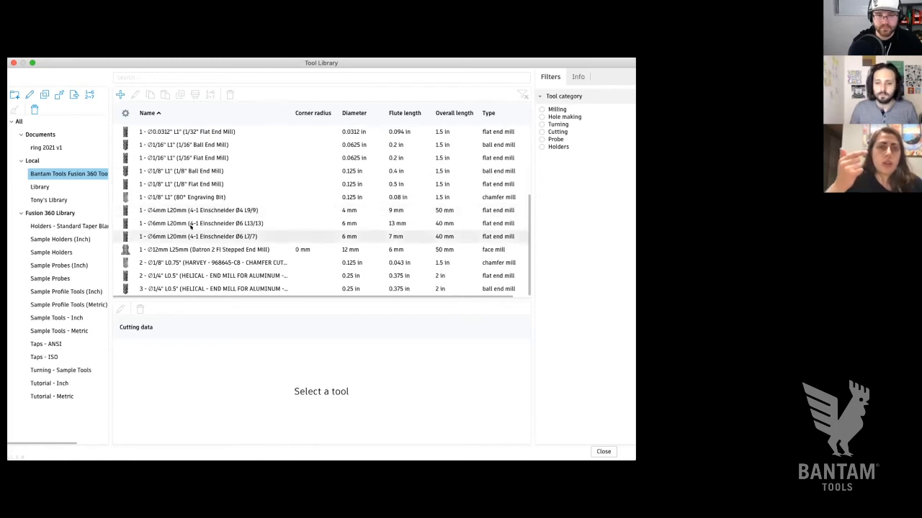
{"action": "scroll", "coordinate": [190, 226], "scroll_direction": "up", "scroll_amount": 5}
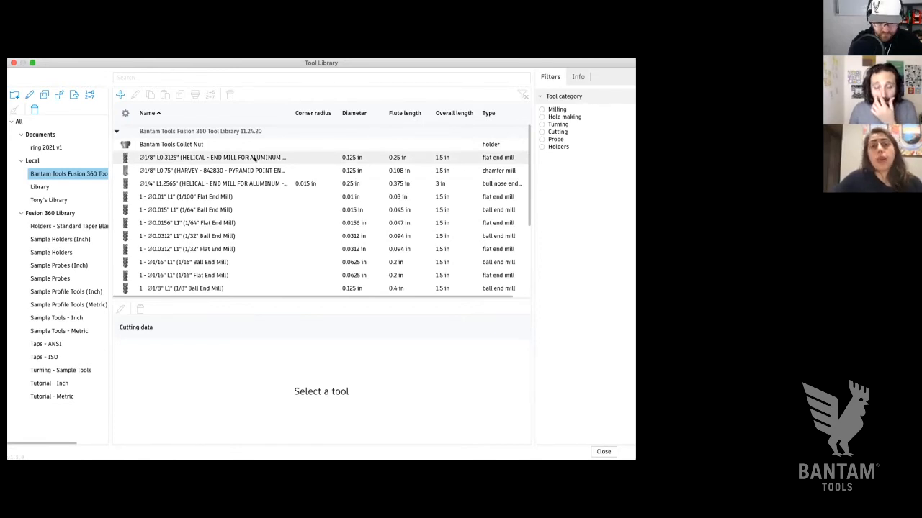
{"action": "scroll", "coordinate": [249, 218], "scroll_direction": "down", "scroll_amount": 3}
{"action": "scroll", "coordinate": [249, 217], "scroll_direction": "down", "scroll_amount": 1}
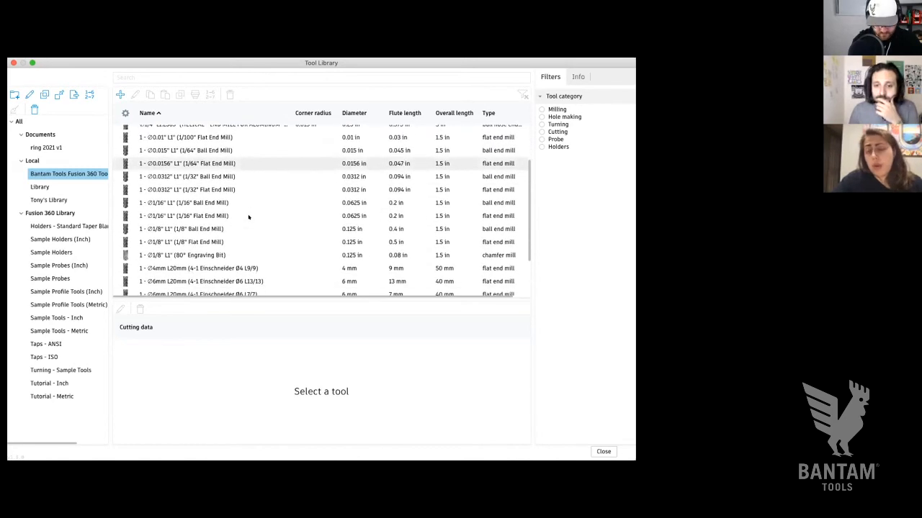
{"action": "left_click", "coordinate": [242, 242]}
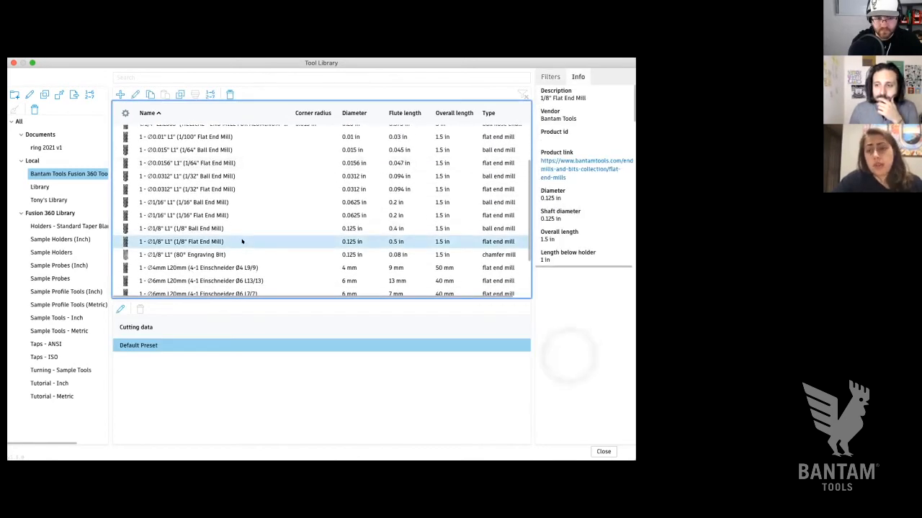
Examine the full property list of the 1/8" Flat End Mill, from geometry and holder to spindle speed and tool change settings.
{"action": "scroll", "coordinate": [546, 225], "scroll_direction": "down", "scroll_amount": 5}
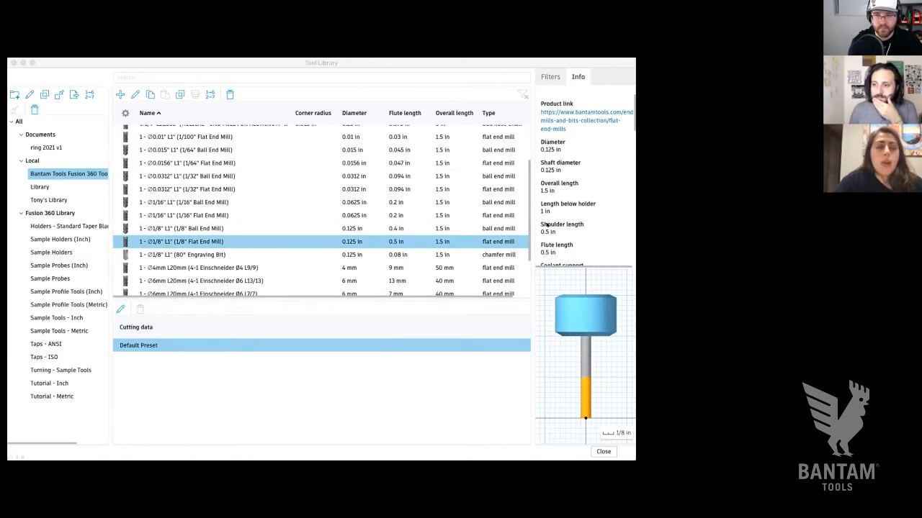
{"action": "scroll", "coordinate": [546, 225], "scroll_direction": "down", "scroll_amount": 5}
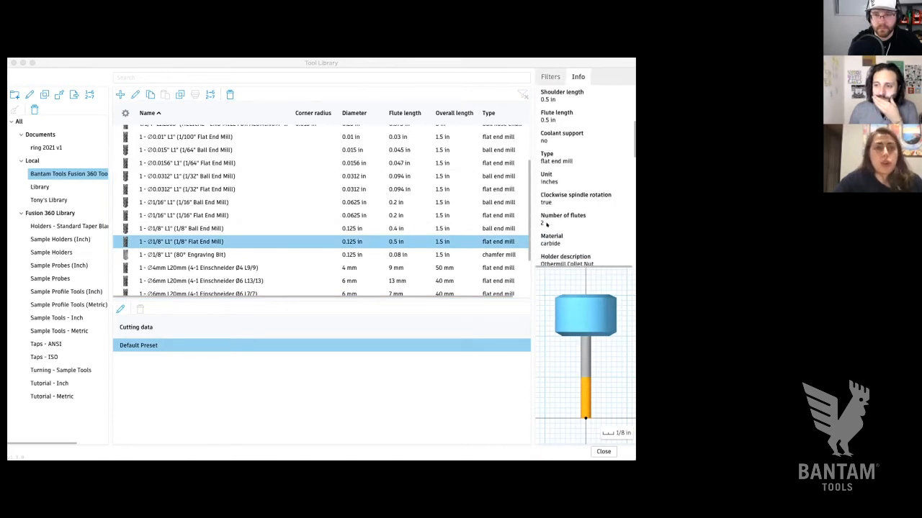
{"action": "scroll", "coordinate": [547, 225], "scroll_direction": "down", "scroll_amount": 5}
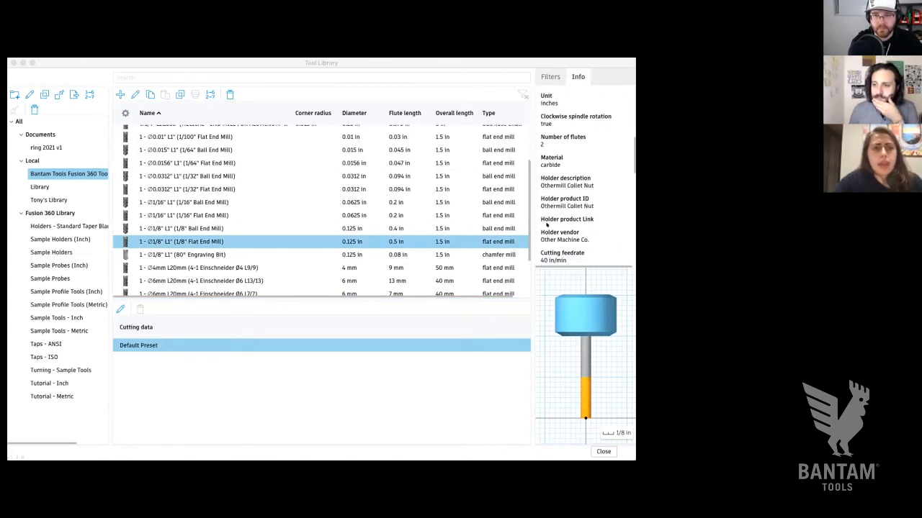
{"action": "scroll", "coordinate": [547, 226], "scroll_direction": "down", "scroll_amount": 2}
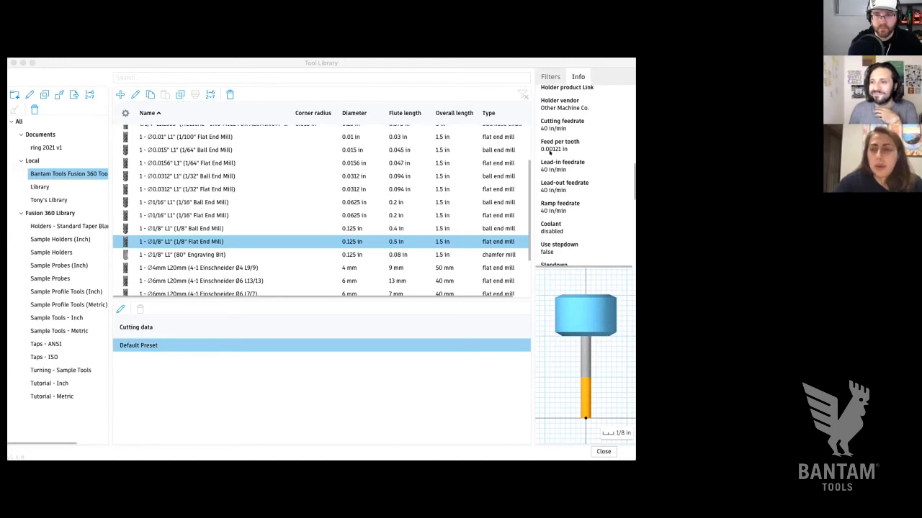
{"action": "scroll", "coordinate": [550, 152], "scroll_direction": "down", "scroll_amount": 10}
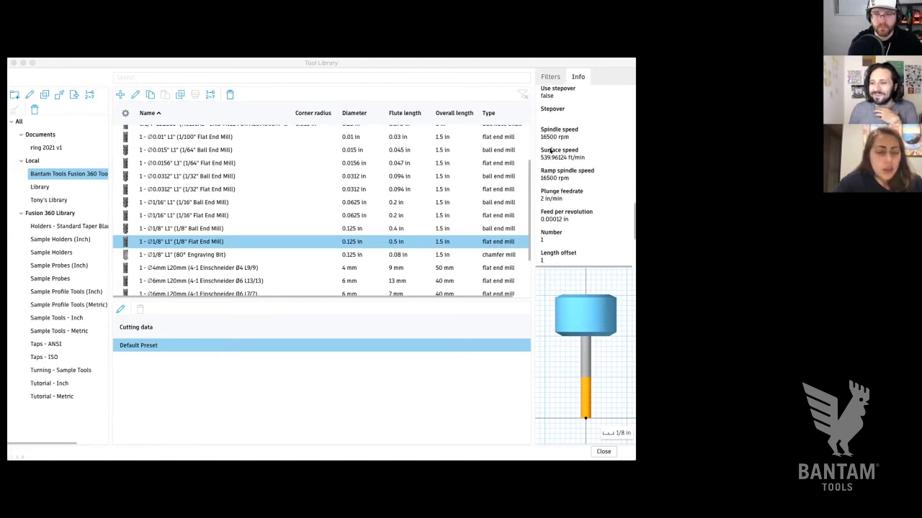
{"action": "scroll", "coordinate": [572, 203], "scroll_direction": "down", "scroll_amount": 3}
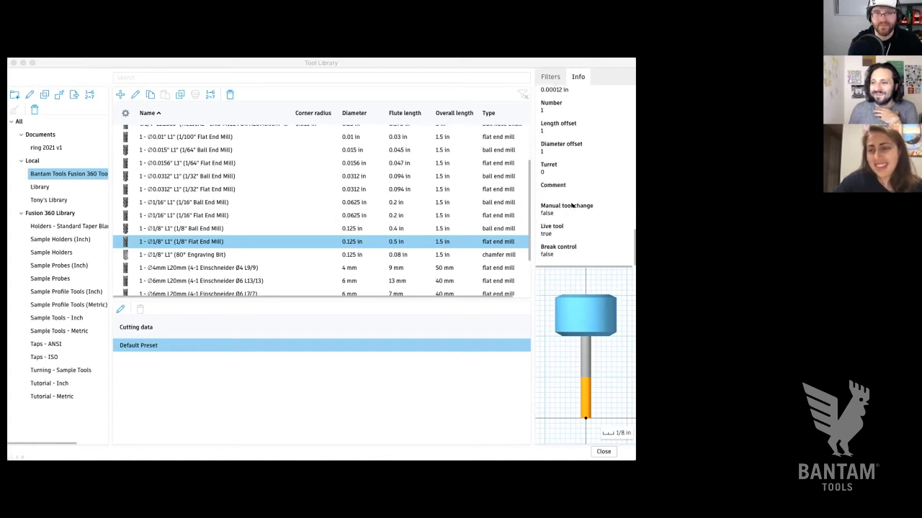
{"action": "scroll", "coordinate": [572, 206], "scroll_direction": "up", "scroll_amount": 15}
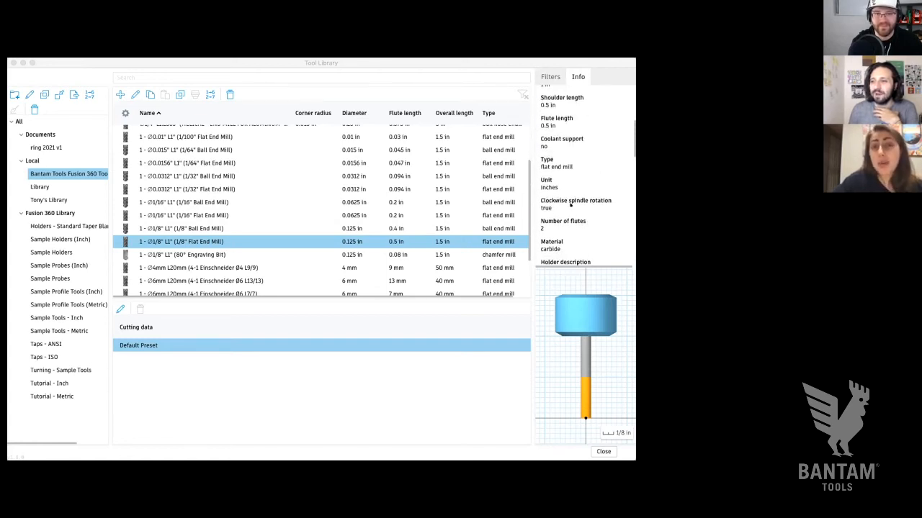
Review the 1/8" Flat End Mill's diameter, lengths and cutting feedrates again.
{"action": "left_click", "coordinate": [182, 242]}
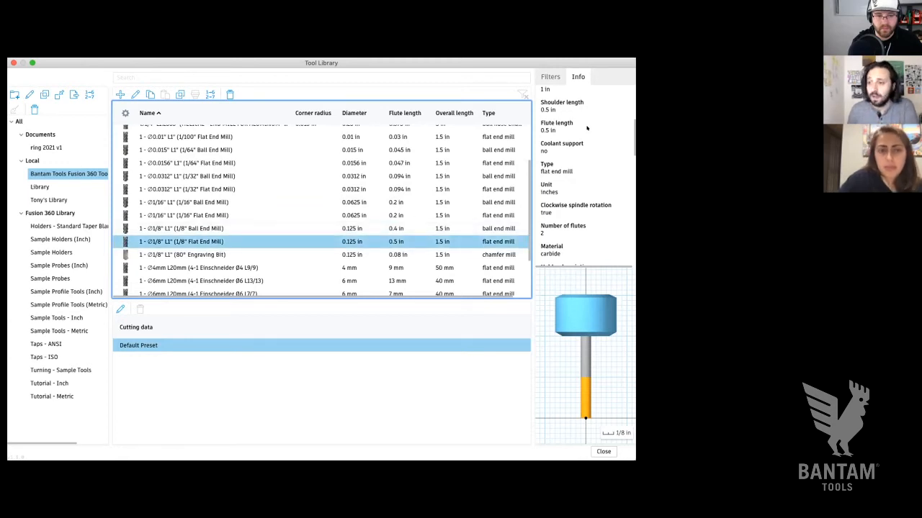
{"action": "scroll", "coordinate": [587, 127], "scroll_direction": "up", "scroll_amount": 5}
{"action": "scroll", "coordinate": [587, 128], "scroll_direction": "down", "scroll_amount": 3}
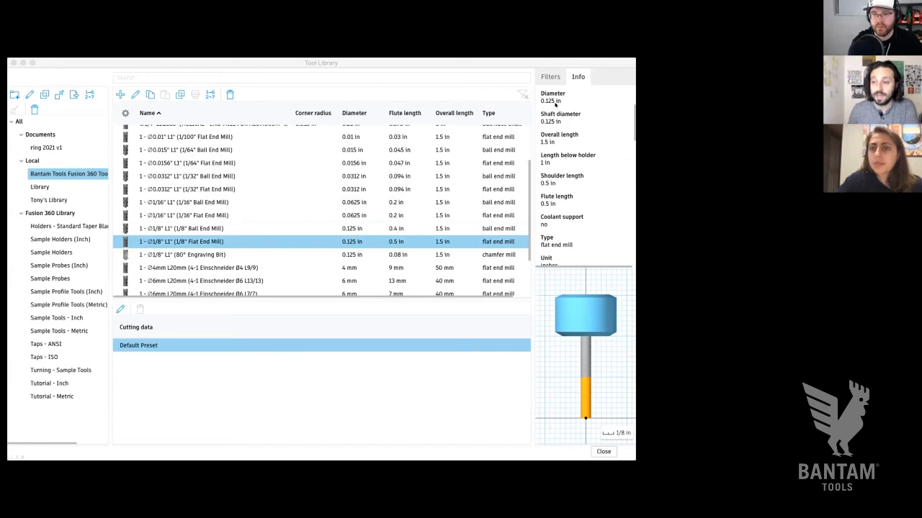
{"action": "scroll", "coordinate": [562, 182], "scroll_direction": "down", "scroll_amount": 8}
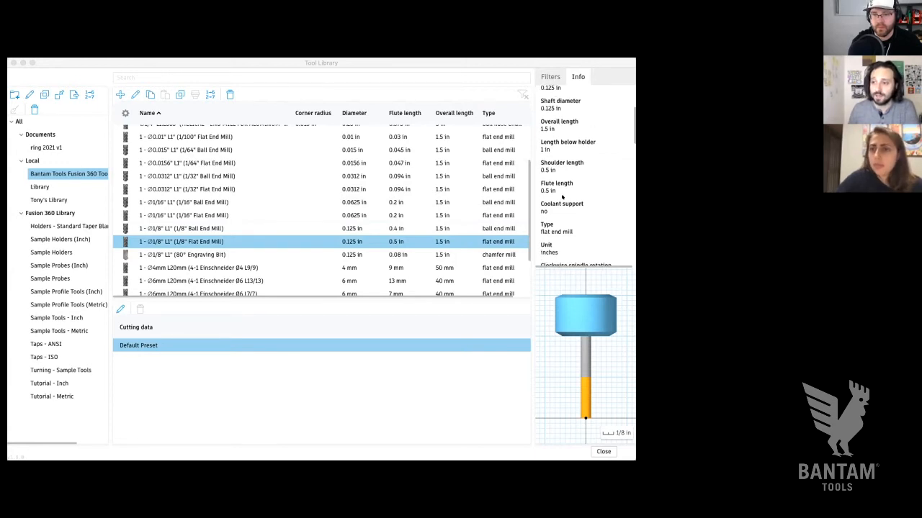
{"action": "scroll", "coordinate": [562, 196], "scroll_direction": "down", "scroll_amount": 2}
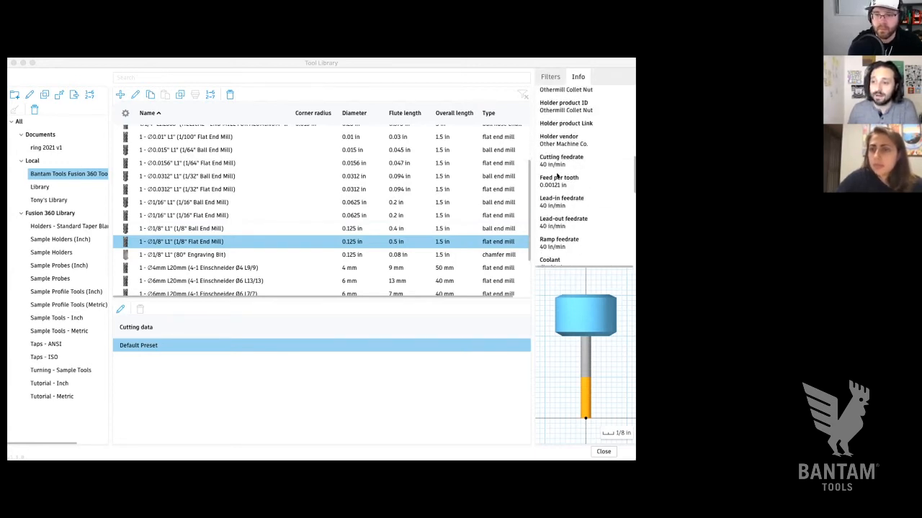
{"action": "scroll", "coordinate": [549, 147], "scroll_direction": "down", "scroll_amount": 2}
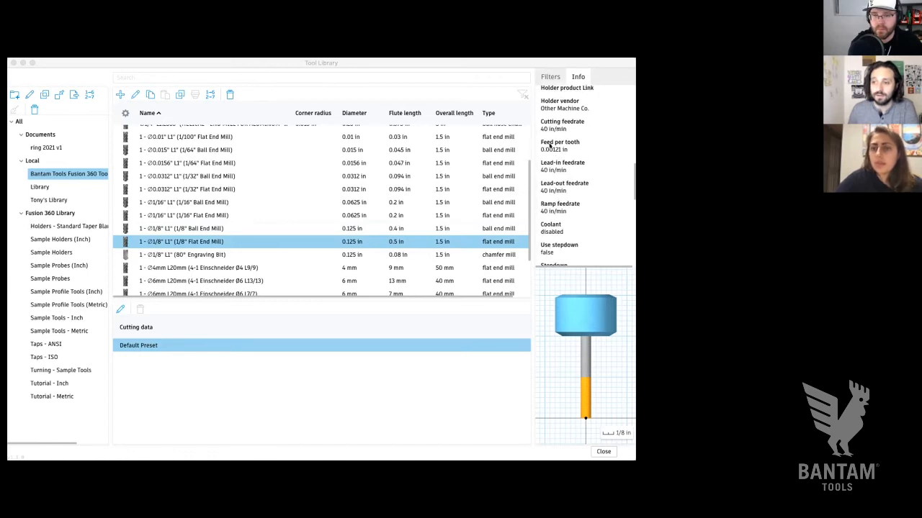
Review the 1/8" Flat End Mill's feedrates, stepdown, spindle speed, plunge feedrate and offset settings.
{"action": "scroll", "coordinate": [551, 164], "scroll_direction": "down", "scroll_amount": 3}
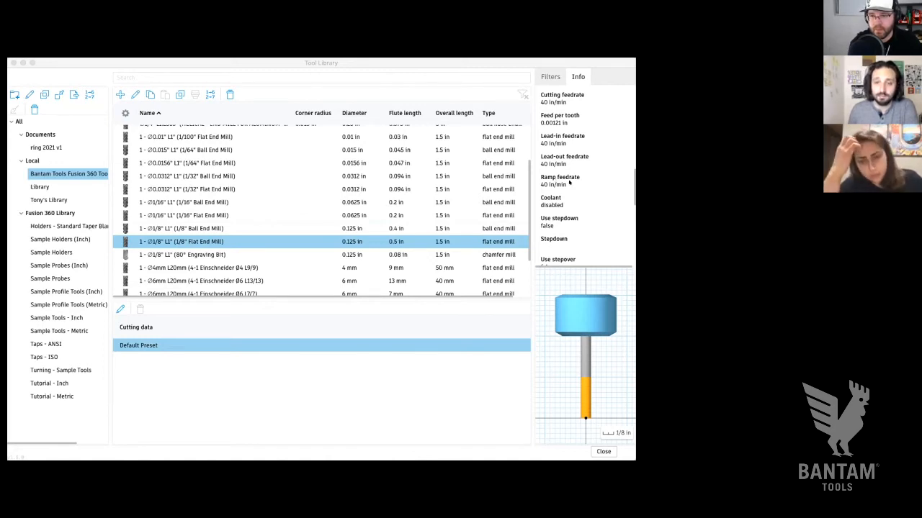
{"action": "scroll", "coordinate": [568, 183], "scroll_direction": "down", "scroll_amount": 5}
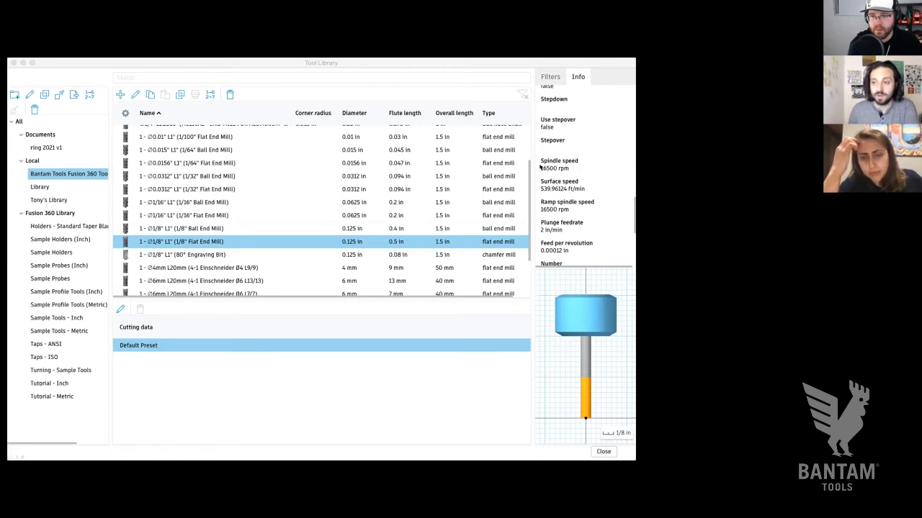
{"action": "scroll", "coordinate": [568, 180], "scroll_direction": "down", "scroll_amount": 1}
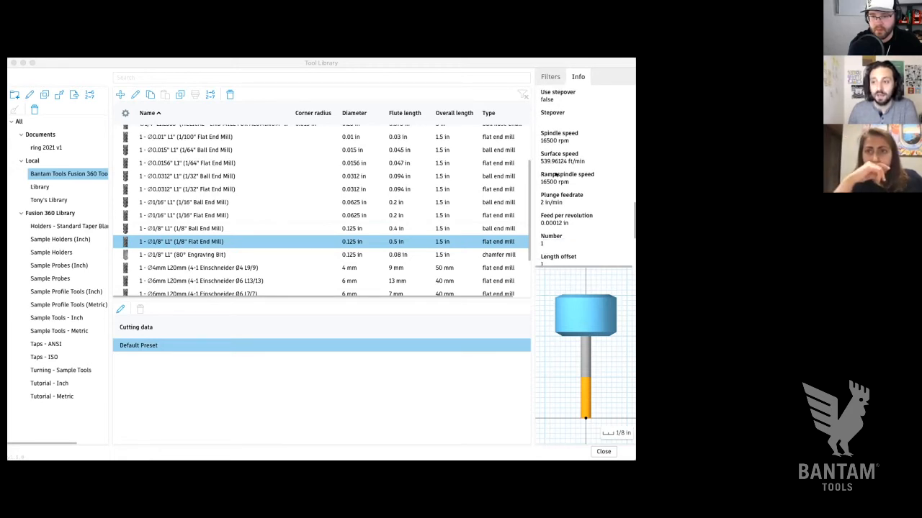
{"action": "scroll", "coordinate": [570, 226], "scroll_direction": "down", "scroll_amount": 1}
{"action": "scroll", "coordinate": [571, 227], "scroll_direction": "down", "scroll_amount": 1}
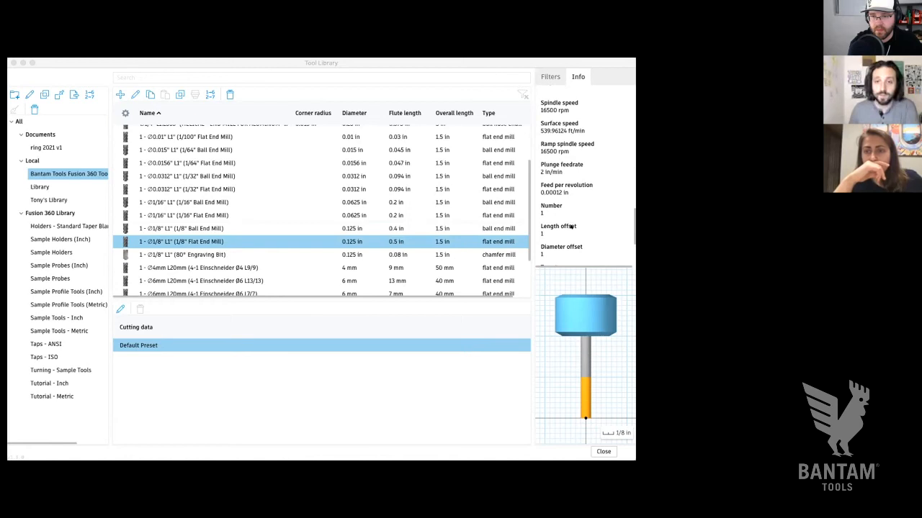
{"action": "scroll", "coordinate": [571, 226], "scroll_direction": "down", "scroll_amount": 5}
{"action": "scroll", "coordinate": [571, 226], "scroll_direction": "up", "scroll_amount": 5}
{"action": "scroll", "coordinate": [570, 226], "scroll_direction": "up", "scroll_amount": 1}
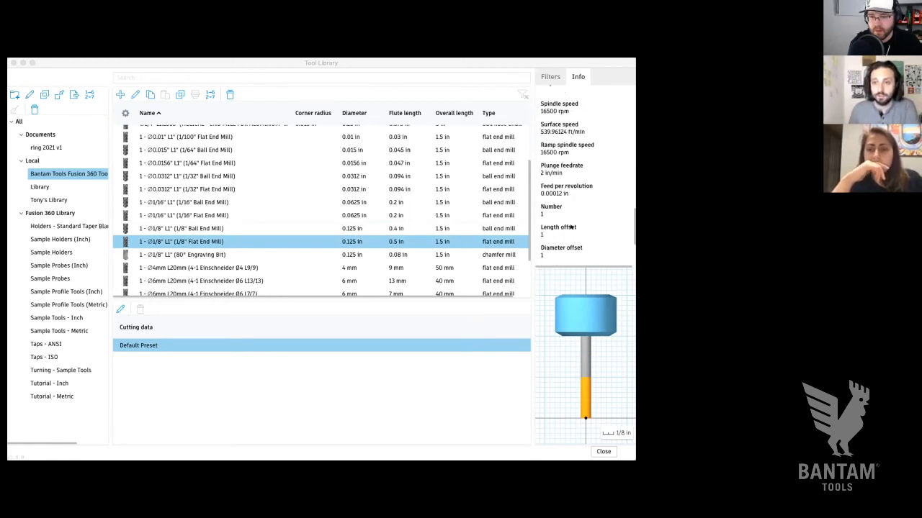
{"action": "scroll", "coordinate": [570, 227], "scroll_direction": "up", "scroll_amount": 10}
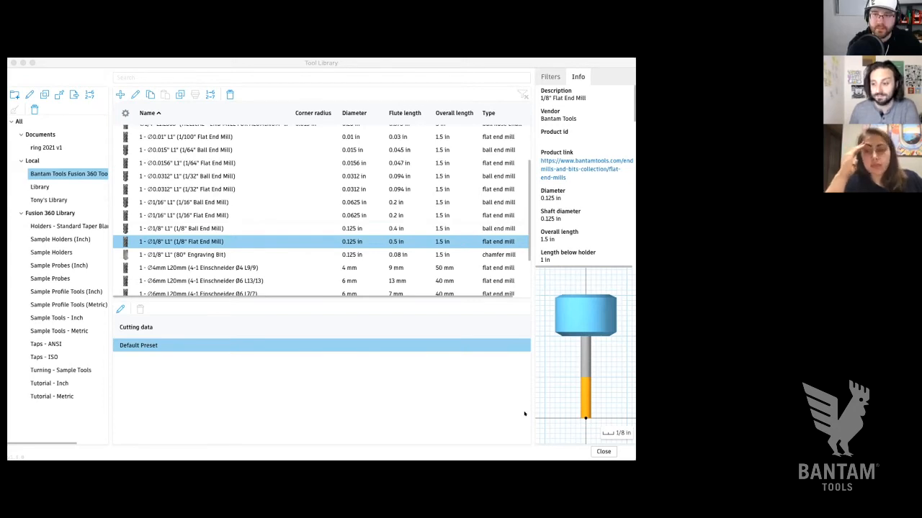
Compare the library's ball end mills with the 80° Engraving Bit, and close the tool library.
{"action": "left_click", "coordinate": [243, 203]}
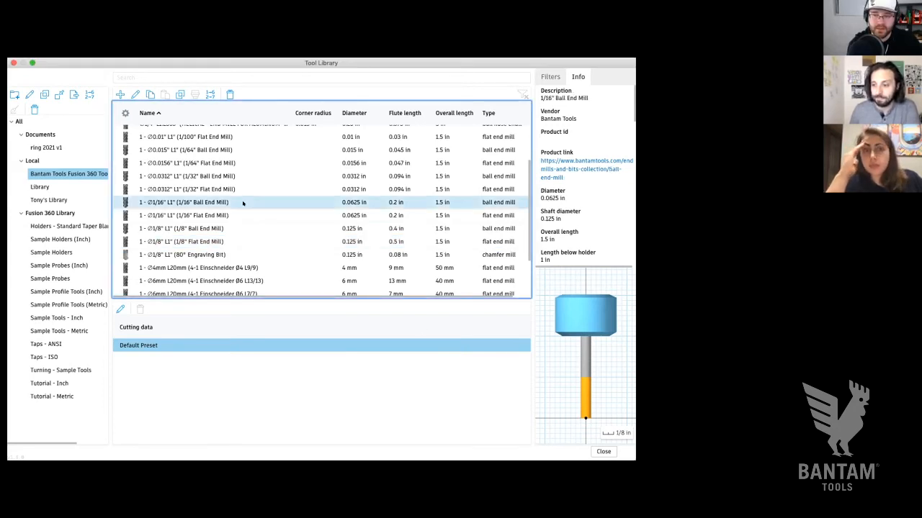
{"action": "left_click", "coordinate": [289, 187]}
{"action": "left_click", "coordinate": [232, 162]}
{"action": "left_click", "coordinate": [227, 228]}
{"action": "left_click", "coordinate": [225, 266]}
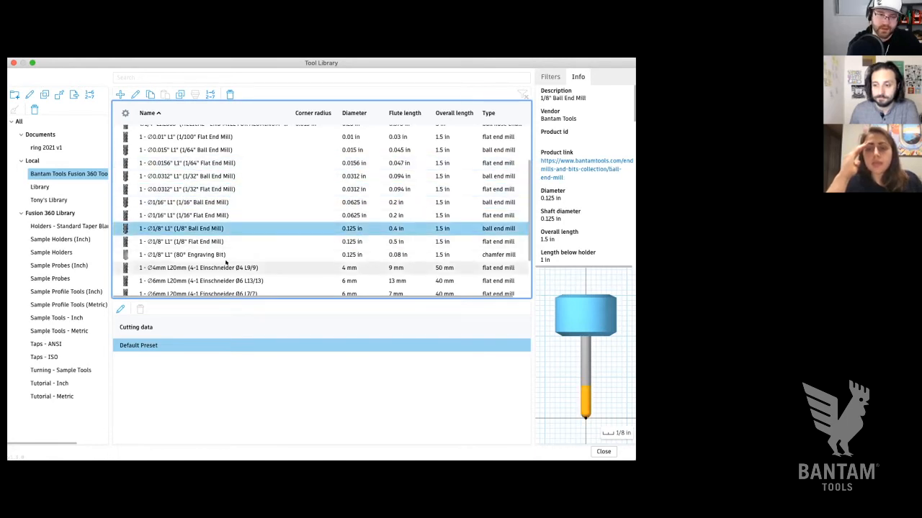
{"action": "left_click", "coordinate": [221, 252]}
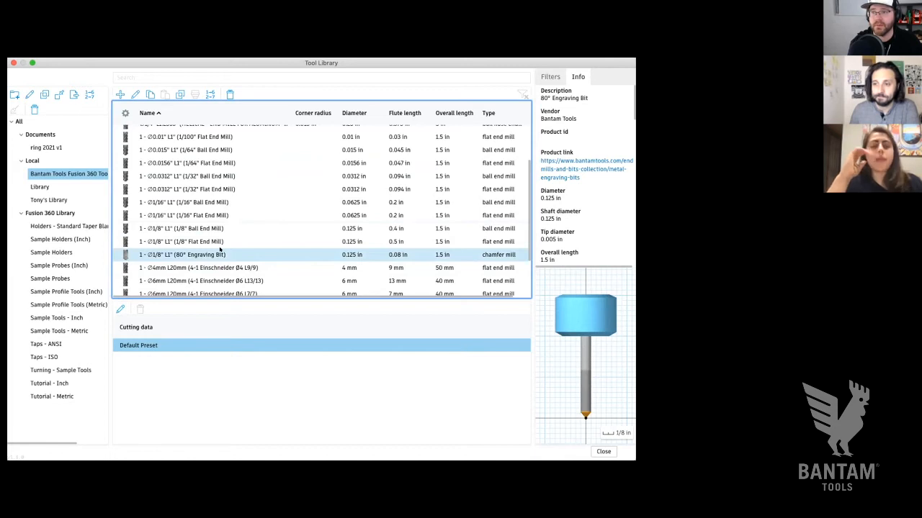
{"action": "scroll", "coordinate": [220, 249], "scroll_direction": "down", "scroll_amount": 1}
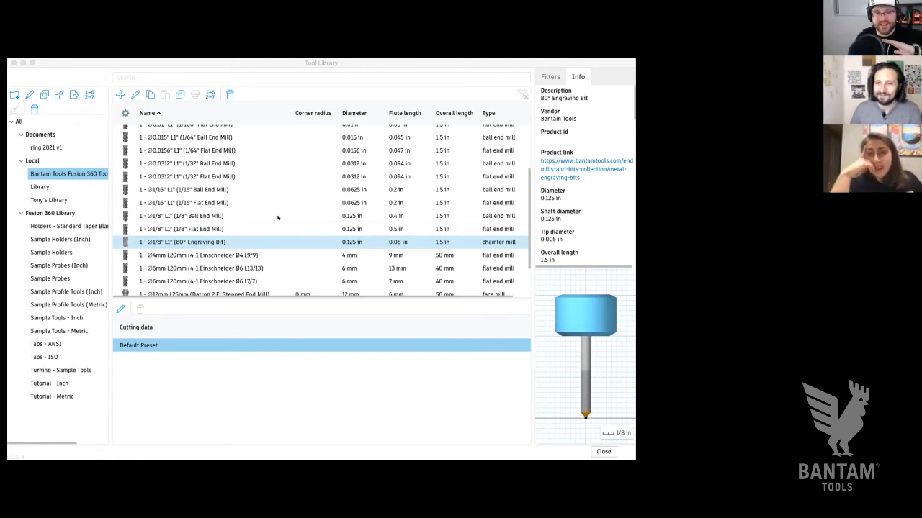
{"action": "left_click", "coordinate": [599, 452]}
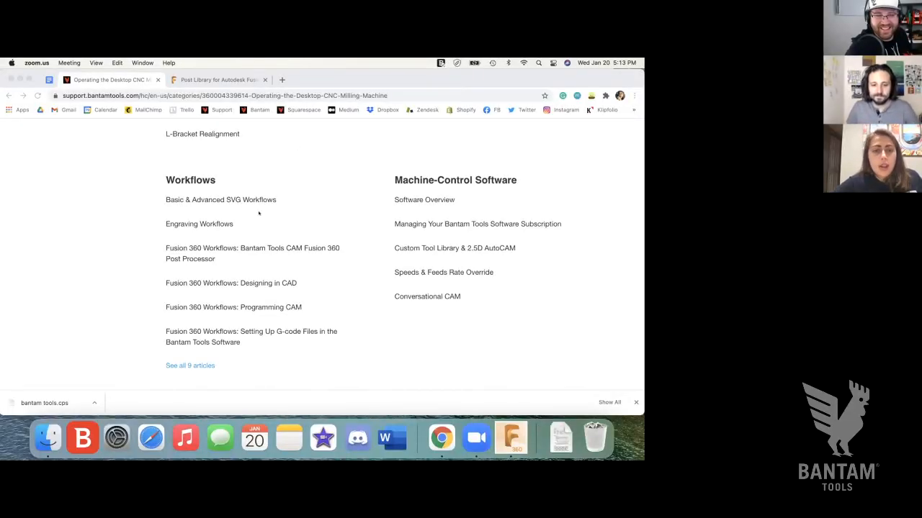
Return to the Bantam Tools Support Center home page and open the Operating the Desktop CNC Milling Machine category.
{"action": "scroll", "coordinate": [276, 211], "scroll_direction": "up", "scroll_amount": 5}
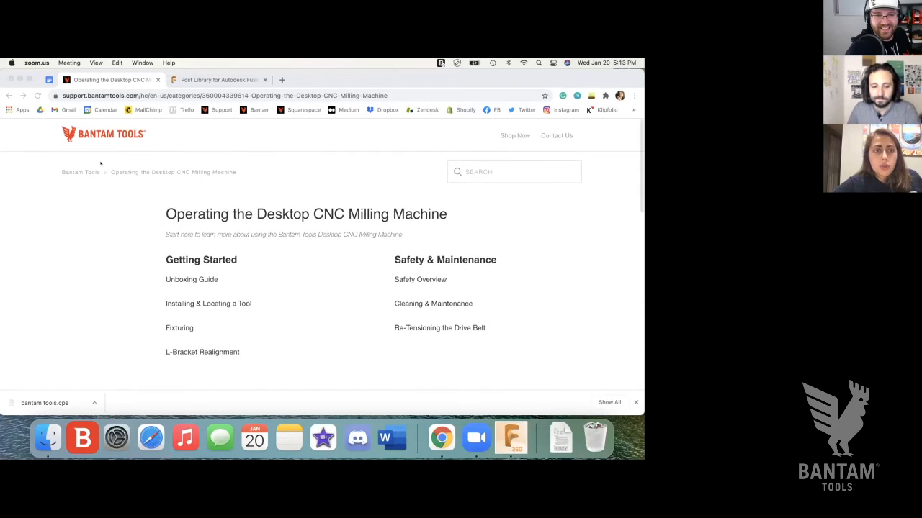
{"action": "left_click", "coordinate": [87, 170]}
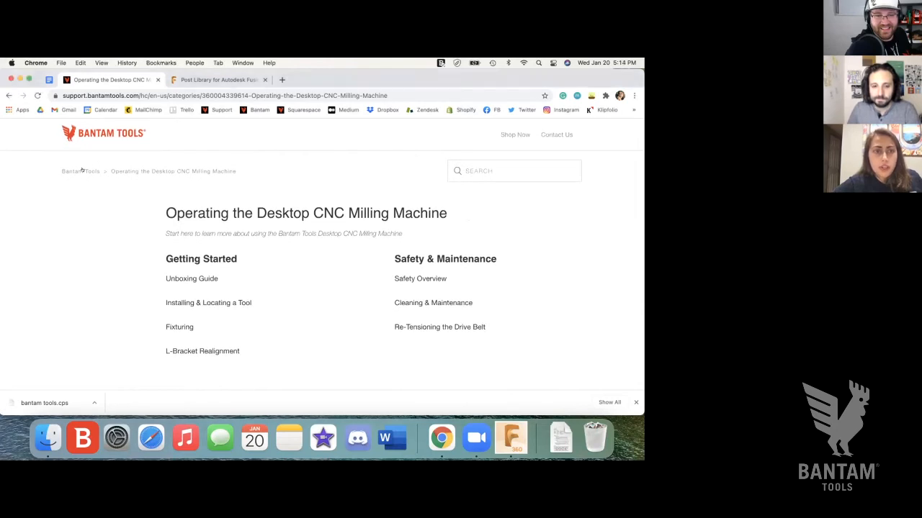
{"action": "left_click", "coordinate": [88, 170]}
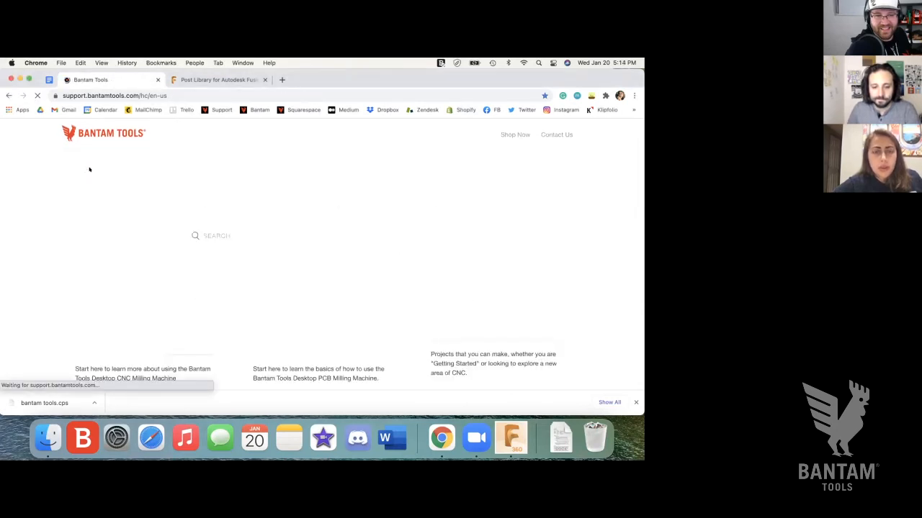
{"action": "scroll", "coordinate": [153, 259], "scroll_direction": "down", "scroll_amount": 2}
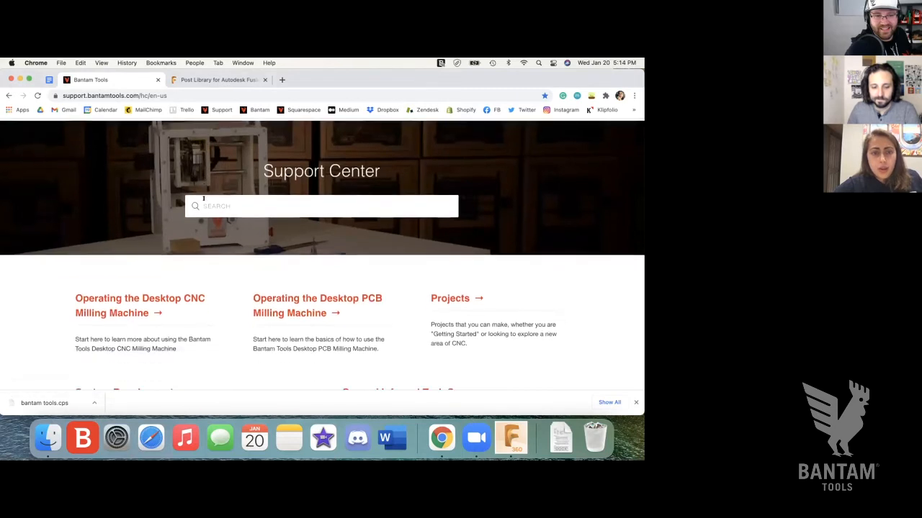
{"action": "scroll", "coordinate": [153, 259], "scroll_direction": "down", "scroll_amount": 1}
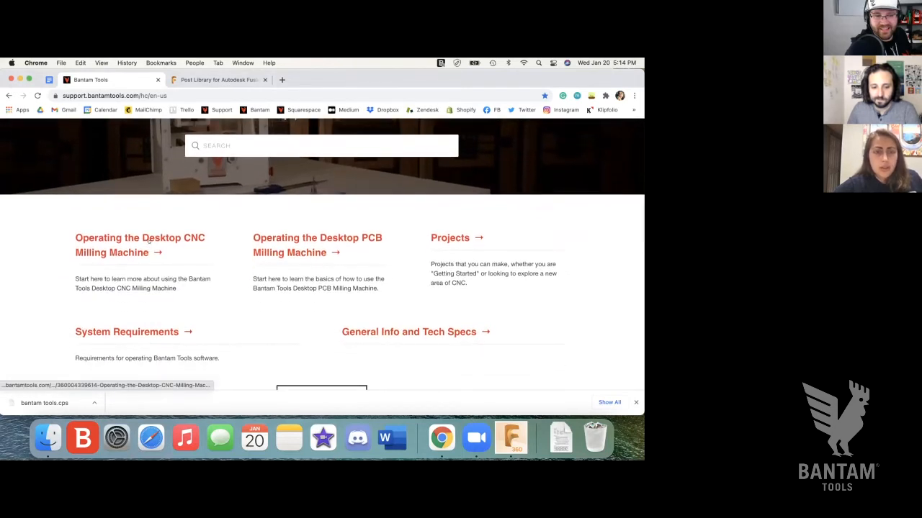
{"action": "left_click", "coordinate": [149, 240]}
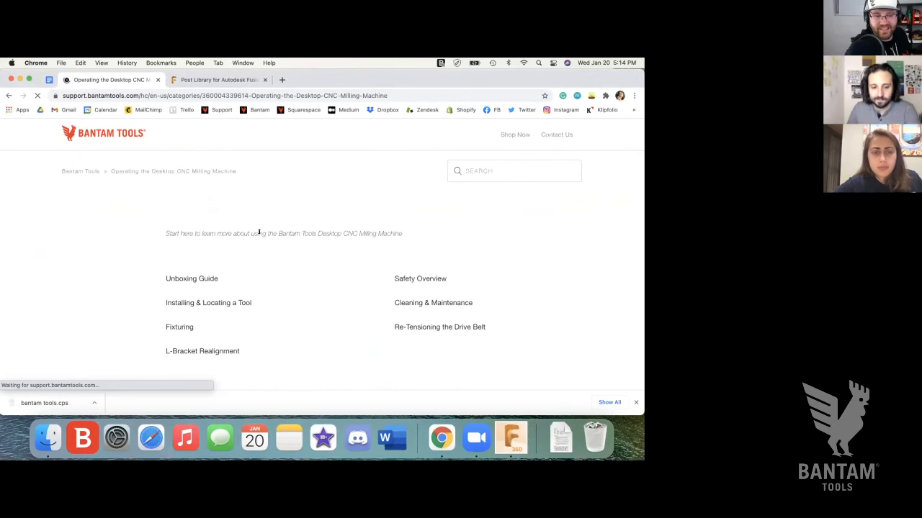
Open the Fusion 360 Workflows: Programming CAM support article.
{"action": "scroll", "coordinate": [260, 232], "scroll_direction": "down", "scroll_amount": 3}
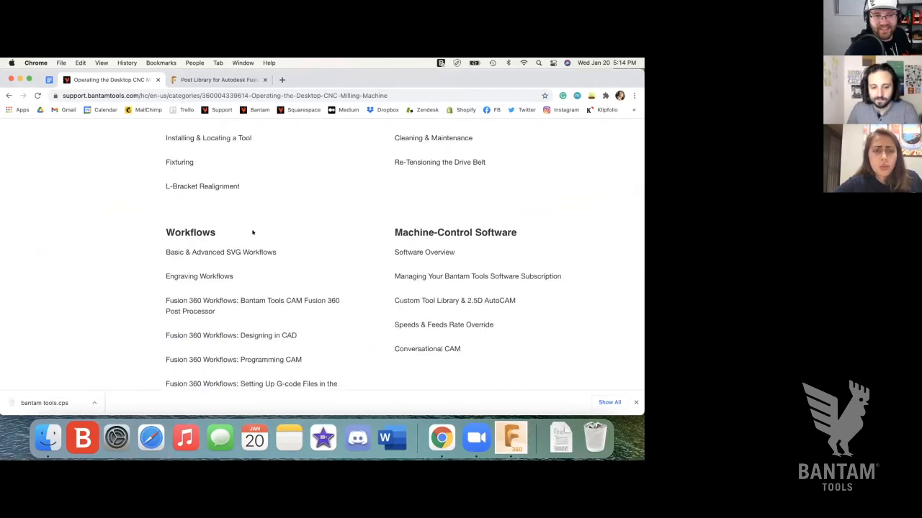
{"action": "scroll", "coordinate": [311, 220], "scroll_direction": "down", "scroll_amount": 2}
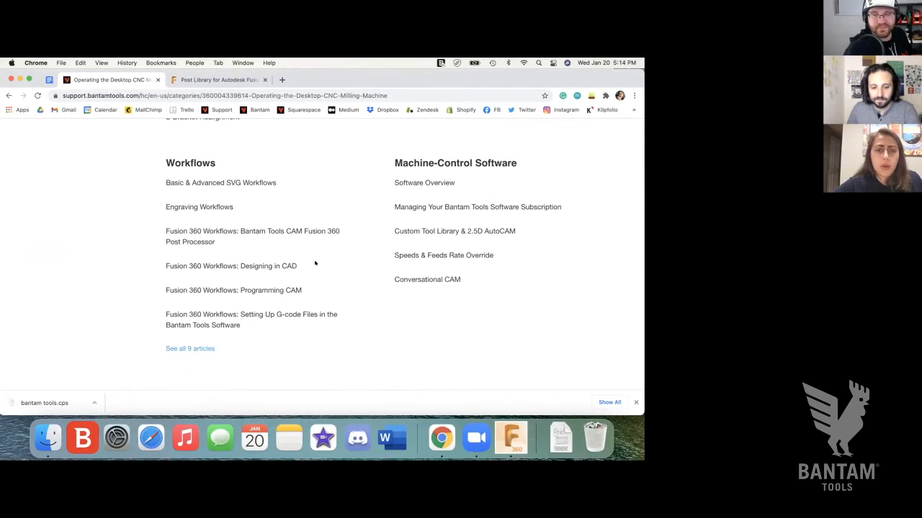
{"action": "left_click", "coordinate": [288, 287]}
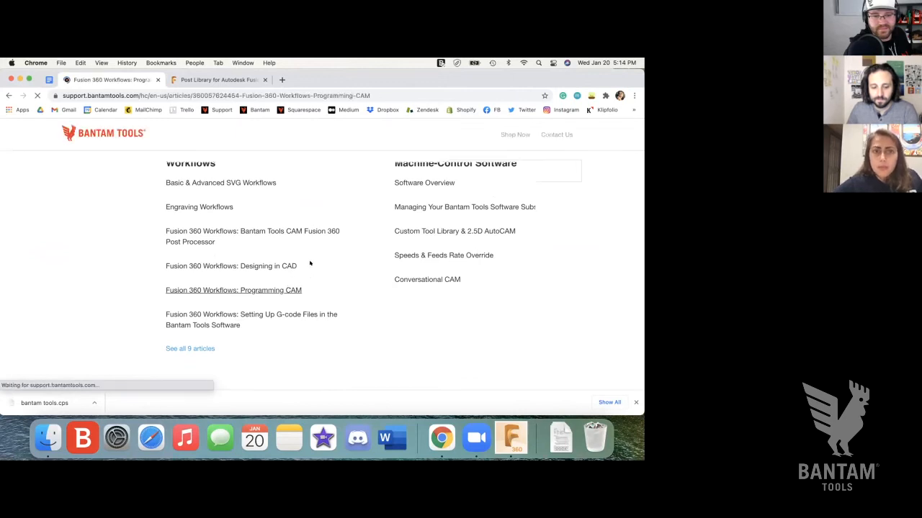
Download the Fusion 360 Bantam Tools Tool Library from the article's Importing the Tool Library into Fusion 360 section.
{"action": "scroll", "coordinate": [311, 256], "scroll_direction": "down", "scroll_amount": 5}
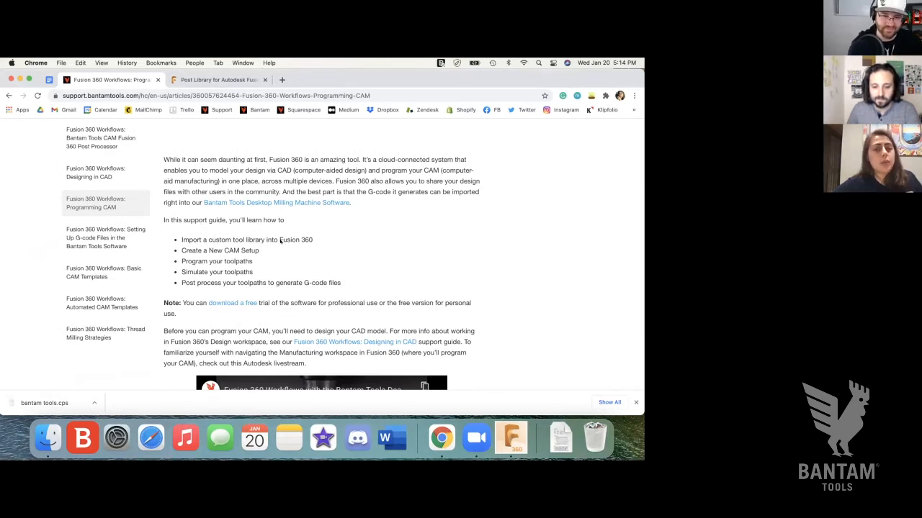
{"action": "scroll", "coordinate": [280, 242], "scroll_direction": "down", "scroll_amount": 3}
{"action": "scroll", "coordinate": [280, 242], "scroll_direction": "down", "scroll_amount": 8}
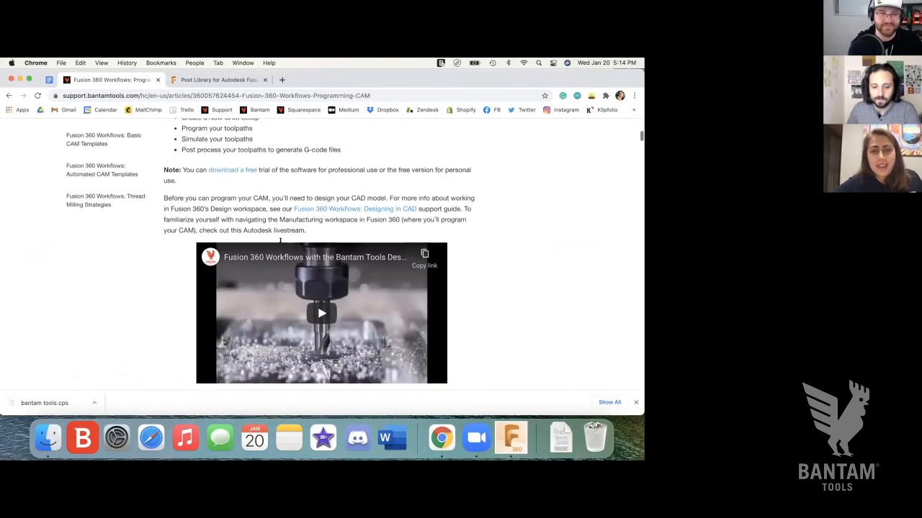
{"action": "scroll", "coordinate": [280, 241], "scroll_direction": "down", "scroll_amount": 8}
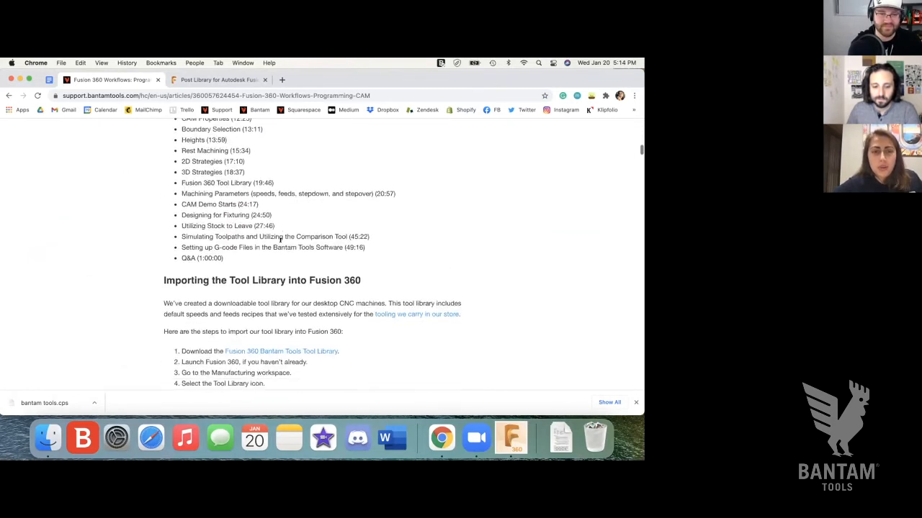
{"action": "scroll", "coordinate": [280, 241], "scroll_direction": "down", "scroll_amount": 1}
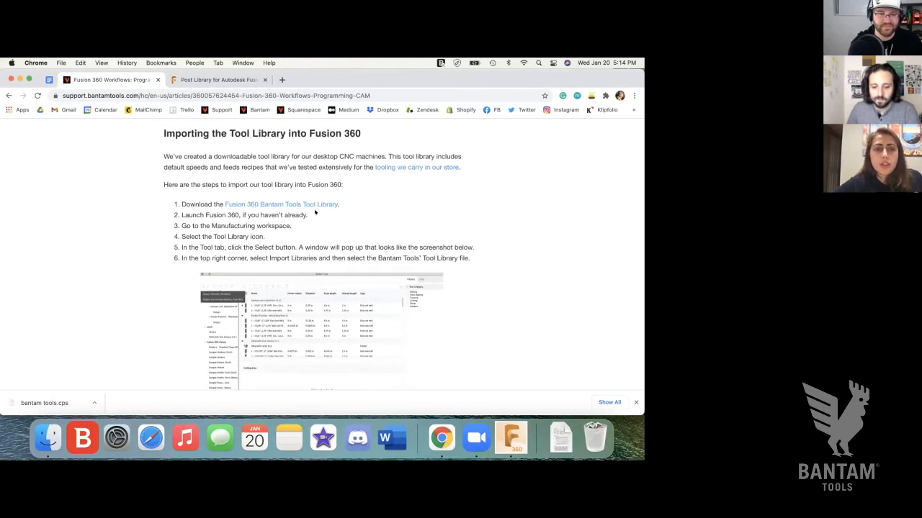
{"action": "right_click", "coordinate": [289, 203]}
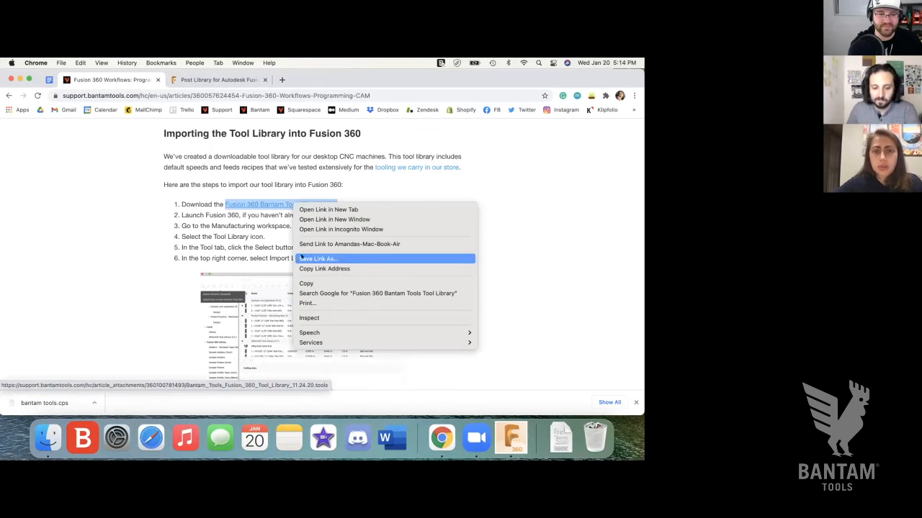
{"action": "left_click", "coordinate": [357, 183]}
{"action": "left_click", "coordinate": [326, 205]}
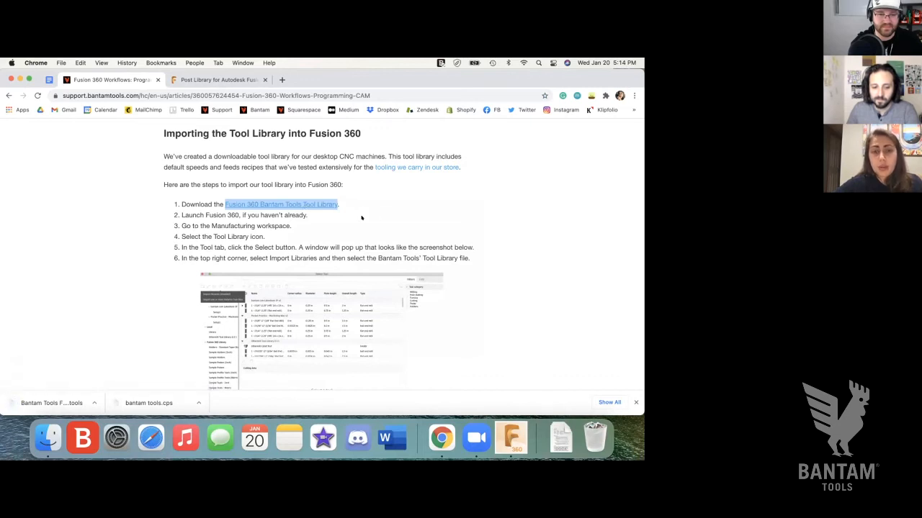
{"action": "scroll", "coordinate": [361, 217], "scroll_direction": "down", "scroll_amount": 2}
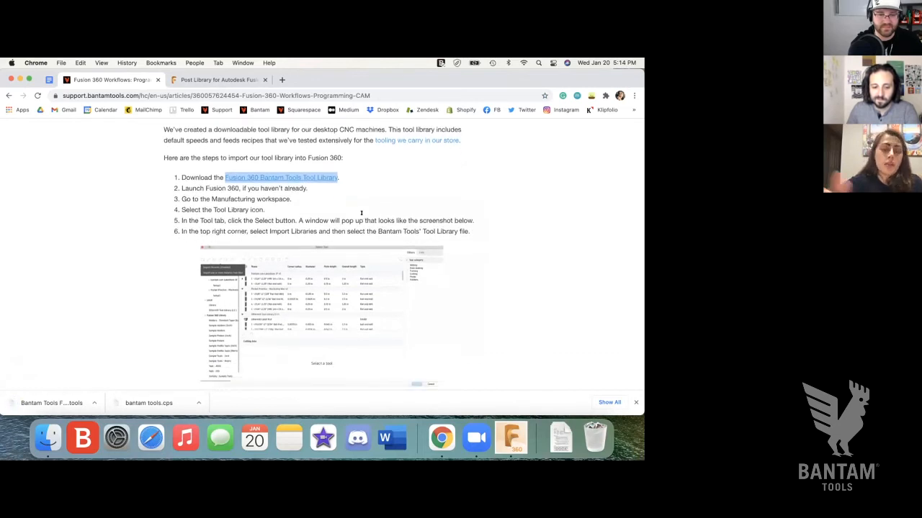
Switch to Fusion 360, open the tool library, and check for the downloaded Bantam Tools library file in the Downloads folder.
{"action": "left_click", "coordinate": [512, 436]}
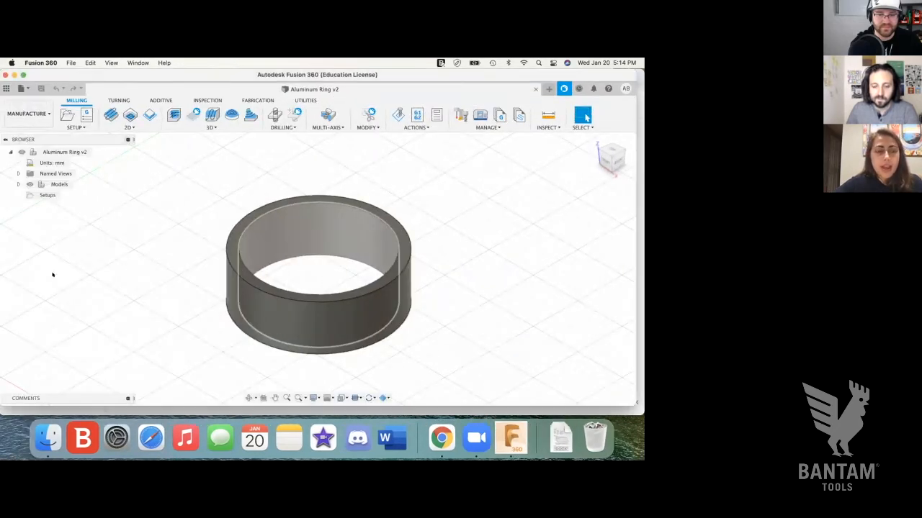
{"action": "left_click", "coordinate": [461, 116]}
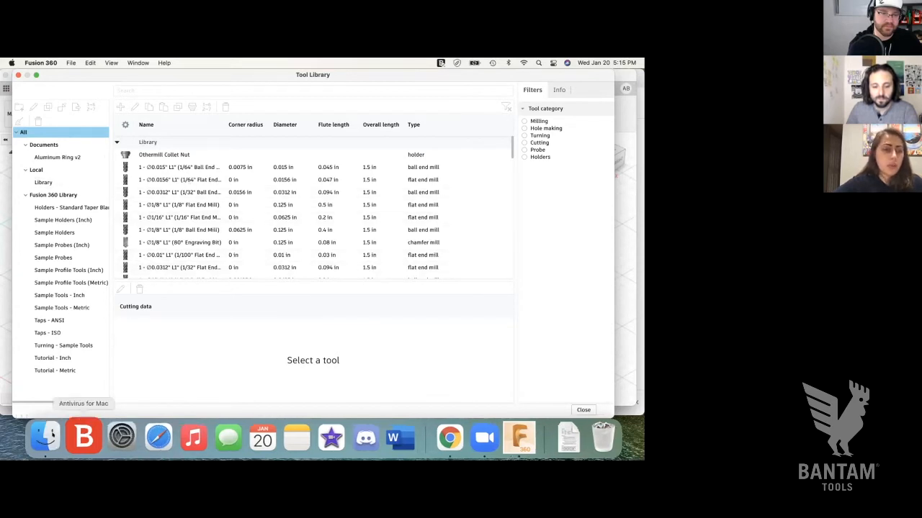
{"action": "left_click", "coordinate": [48, 437]}
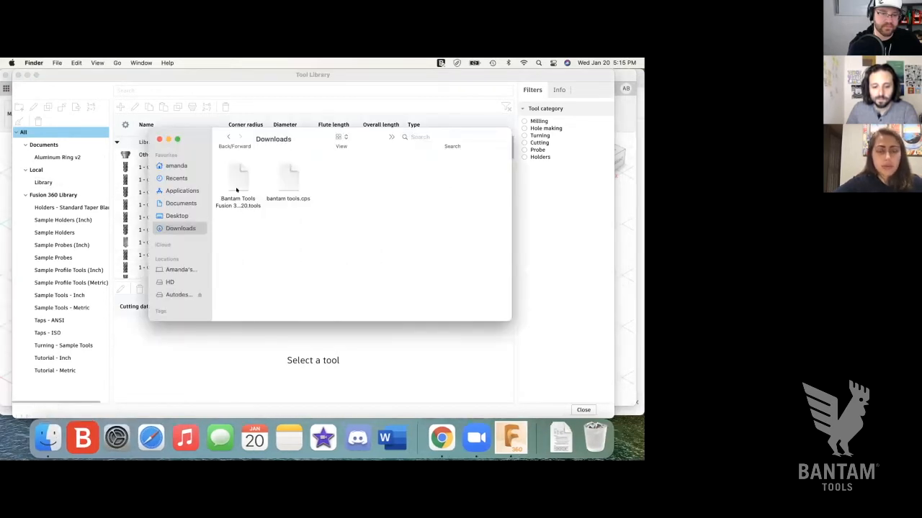
{"action": "left_click", "coordinate": [196, 311]}
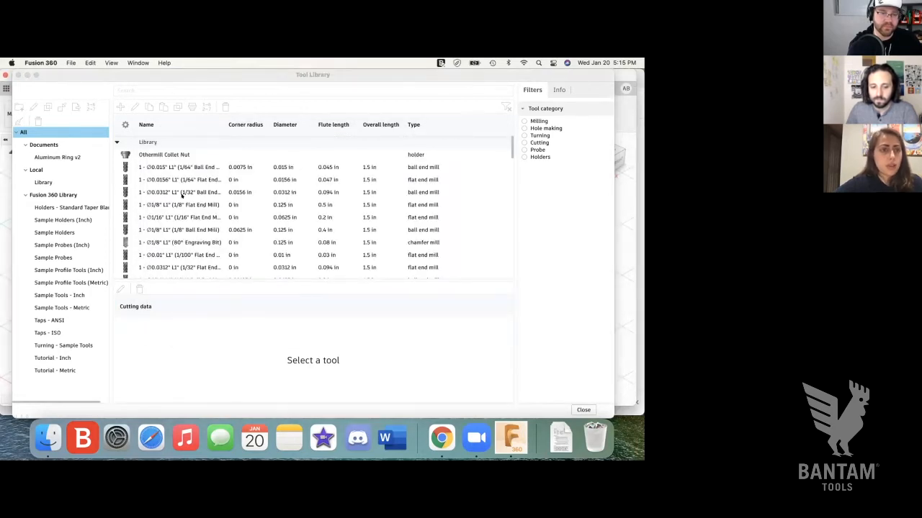
{"action": "scroll", "coordinate": [182, 195], "scroll_direction": "down", "scroll_amount": 3}
{"action": "scroll", "coordinate": [181, 194], "scroll_direction": "up", "scroll_amount": 3}
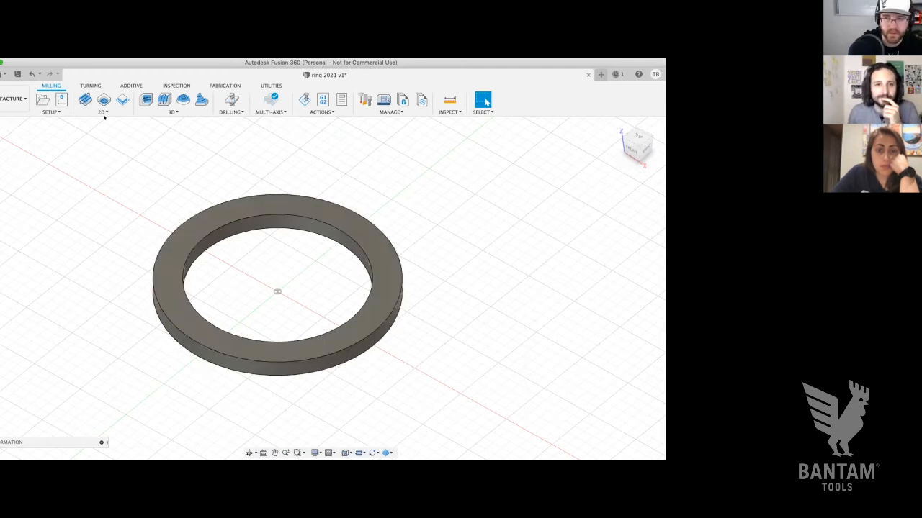
Create a new manufacturing setup for the ring with Milling as the operation type.
{"action": "left_click", "coordinate": [50, 111]}
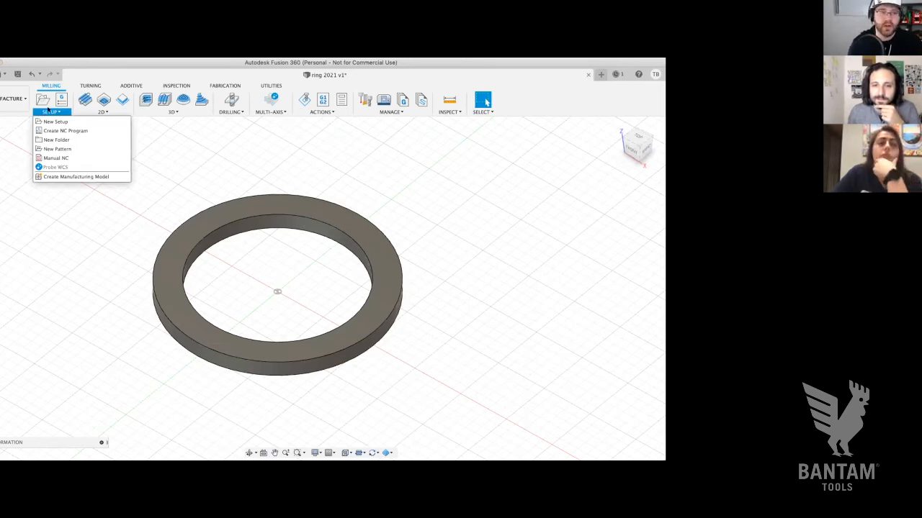
{"action": "left_click", "coordinate": [48, 110]}
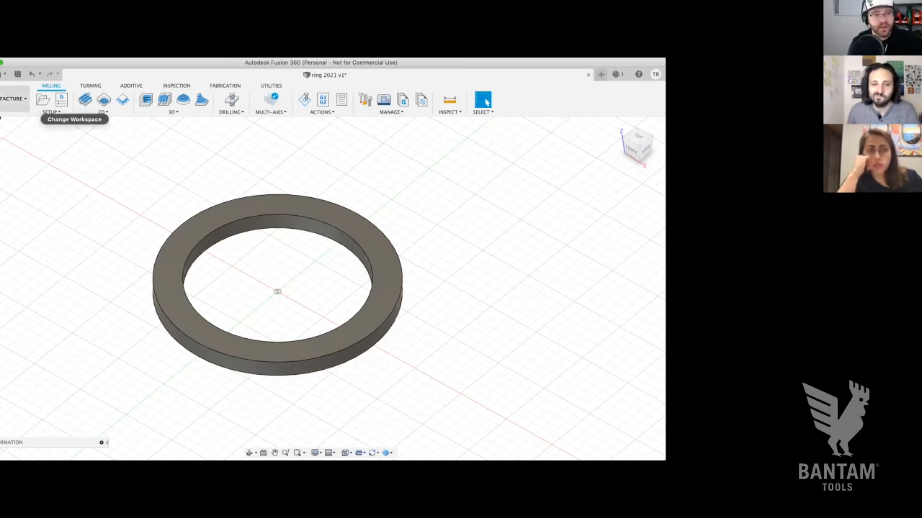
{"action": "left_click", "coordinate": [50, 113]}
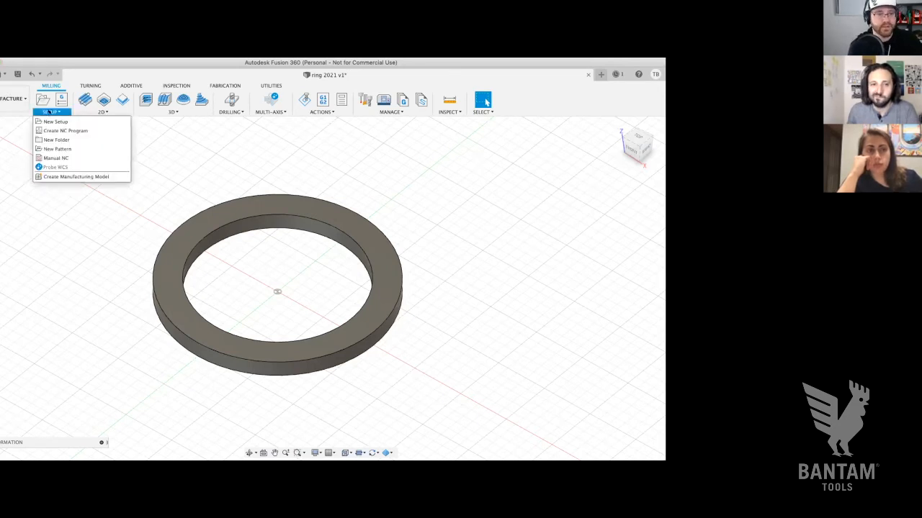
{"action": "left_click", "coordinate": [49, 119]}
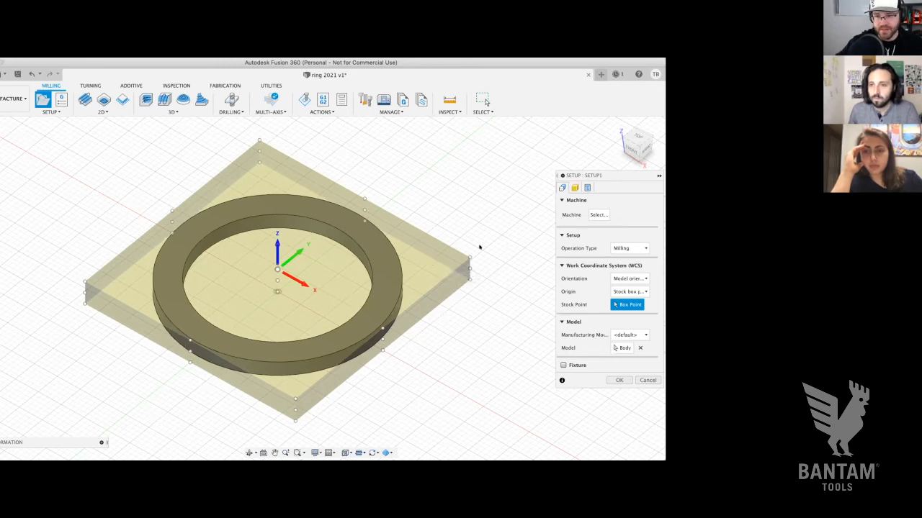
{"action": "left_click_drag", "start_coordinate": [619, 177], "coordinate": [594, 182]}
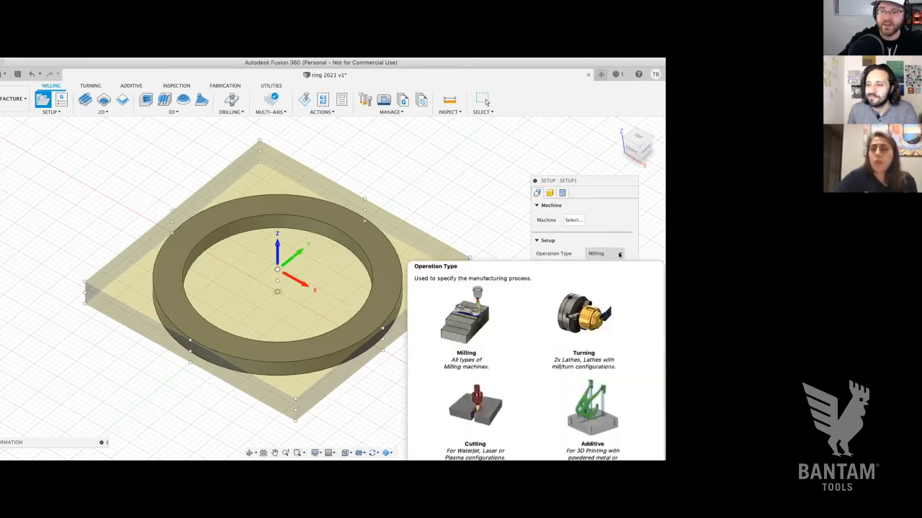
{"action": "left_click", "coordinate": [619, 254]}
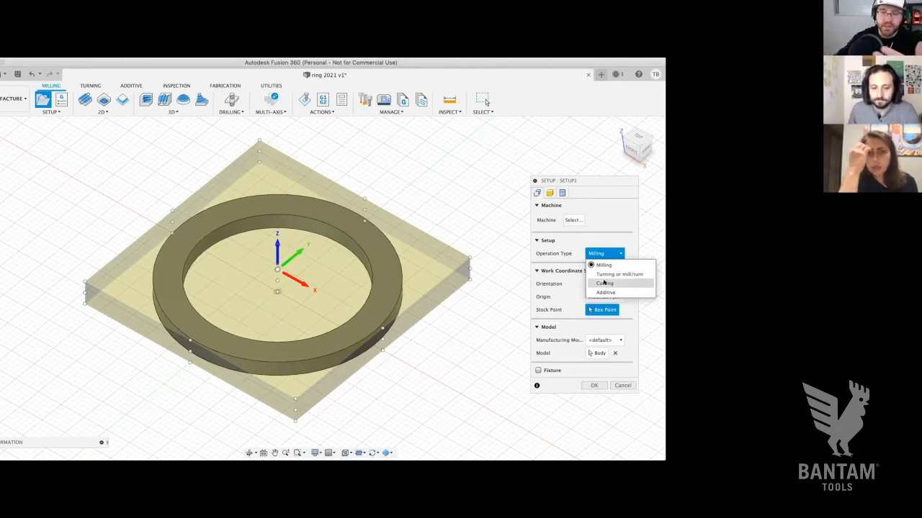
{"action": "left_click", "coordinate": [603, 265]}
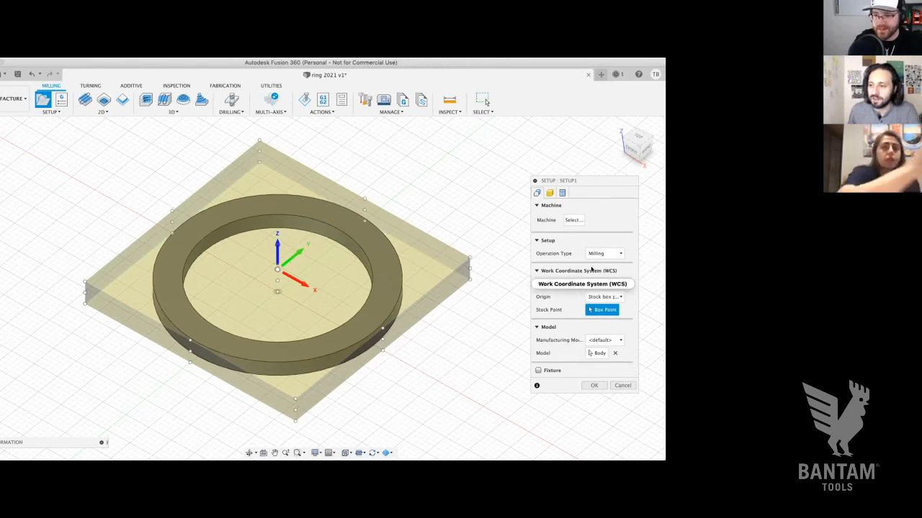
Set the work coordinate orientation to Select Z axis/plane & X axis and pick the ring's top face as the Z axis.
{"action": "mouse_move", "coordinate": [591, 269]}
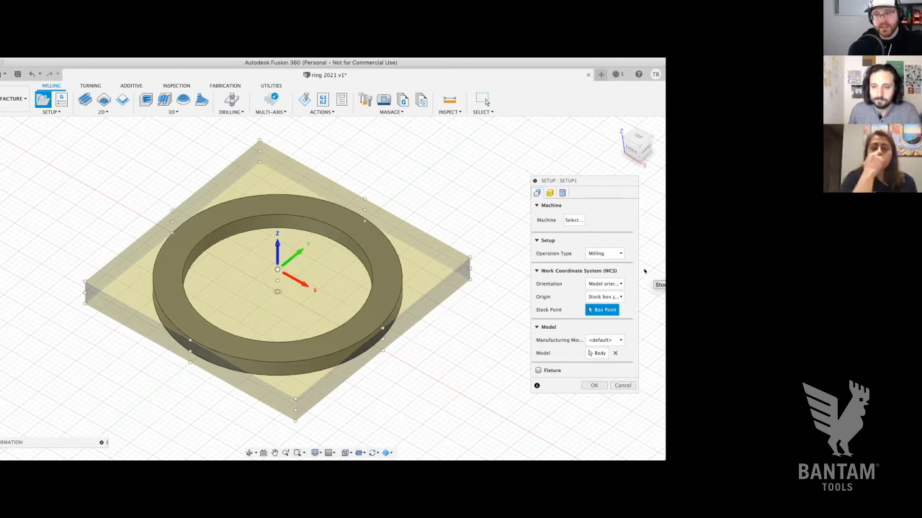
{"action": "left_click", "coordinate": [605, 284]}
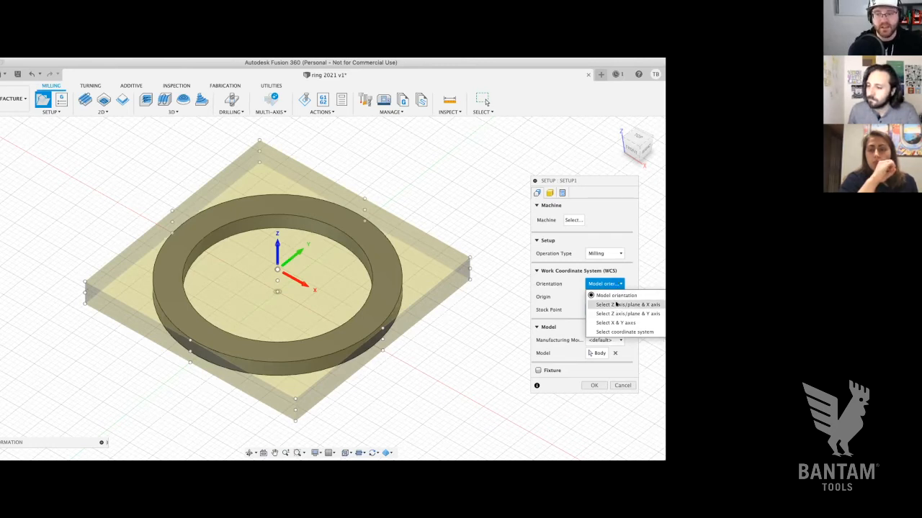
{"action": "left_click", "coordinate": [616, 305]}
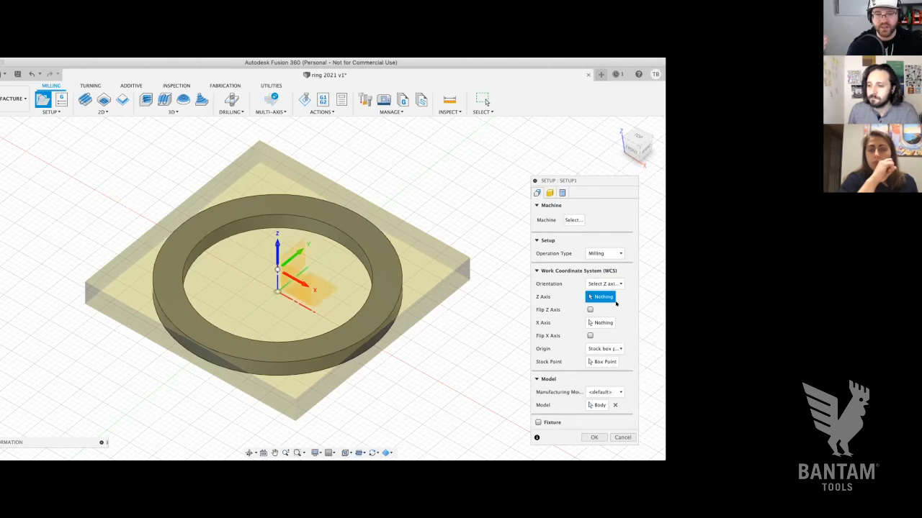
{"action": "left_click_drag", "start_coordinate": [588, 179], "coordinate": [562, 136]}
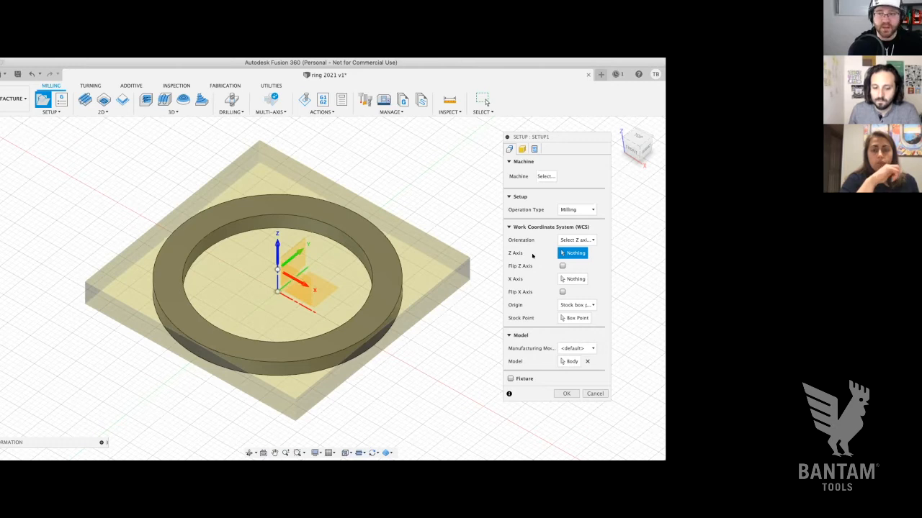
{"action": "left_click", "coordinate": [194, 326]}
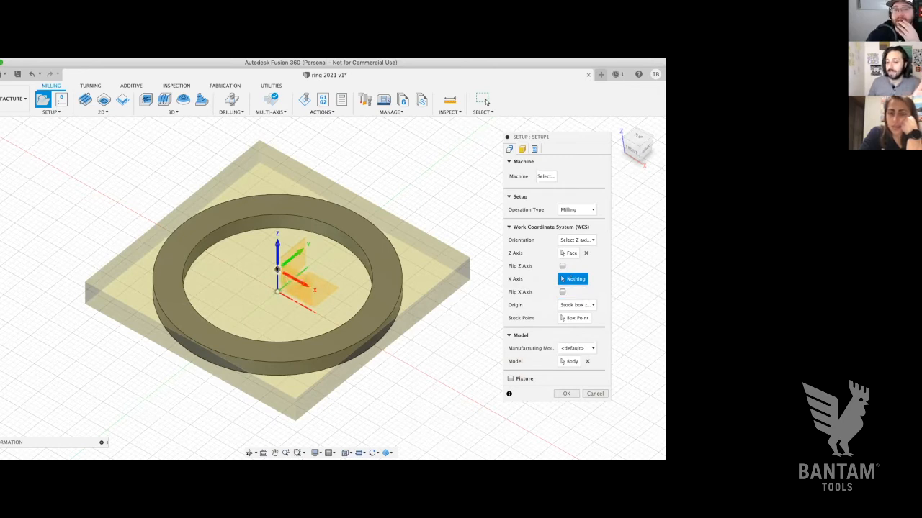
Place the work coordinate origin at the stock box's top corner on the minimum X and minimum Y sides.
{"action": "left_click", "coordinate": [276, 268]}
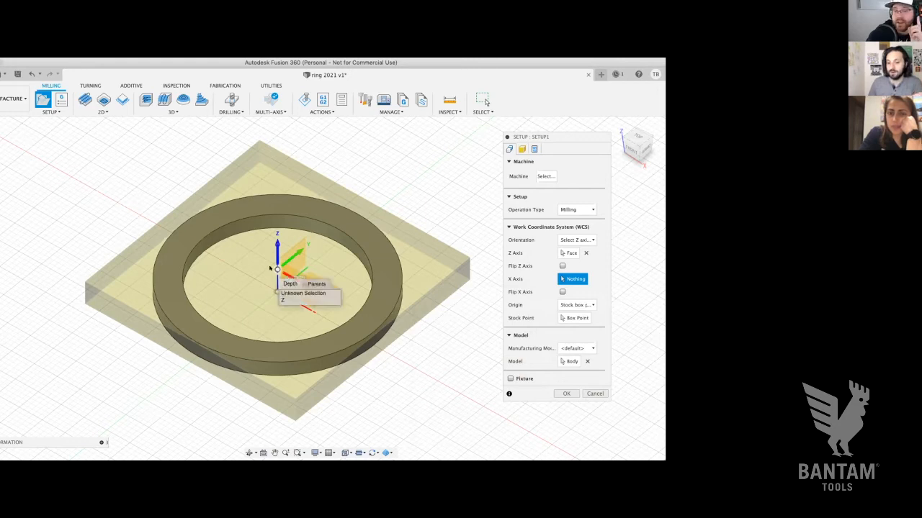
{"action": "left_click", "coordinate": [258, 268]}
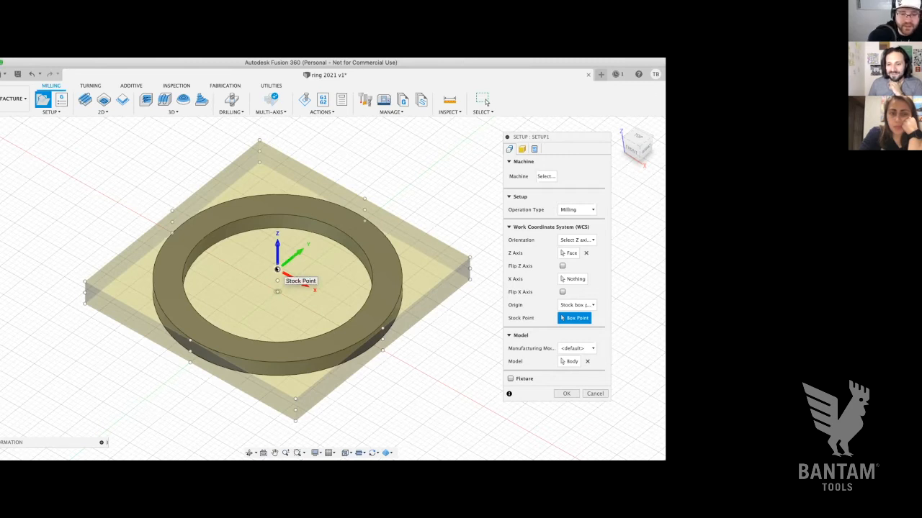
{"action": "left_click", "coordinate": [84, 282]}
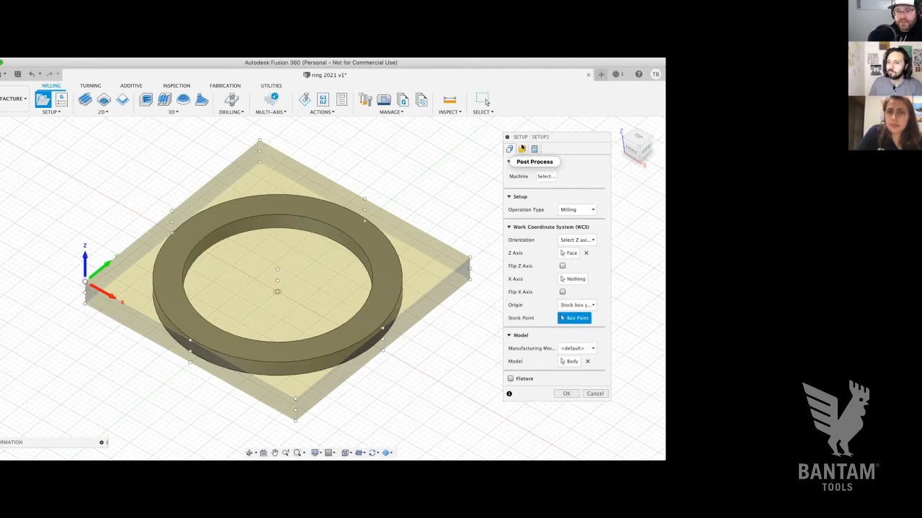
Change the setup's stock mode to Fixed size box.
{"action": "left_click", "coordinate": [521, 148]}
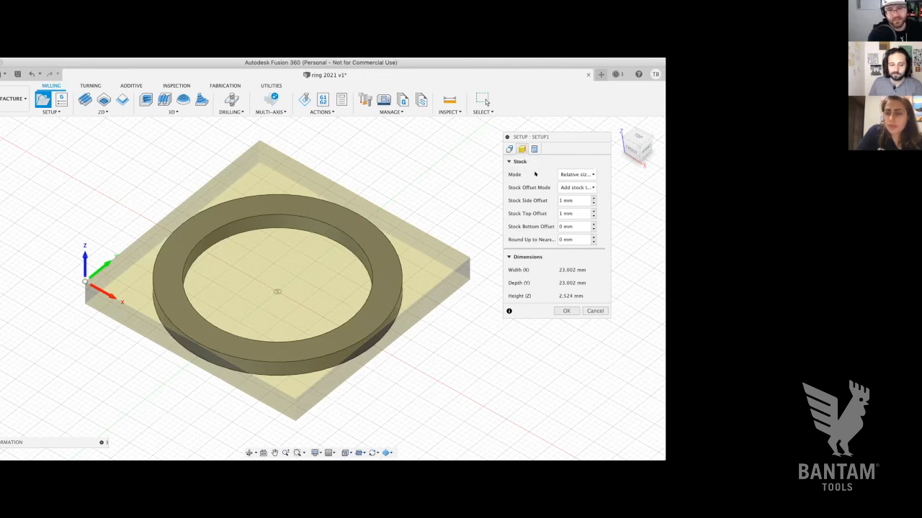
{"action": "left_click", "coordinate": [569, 175]}
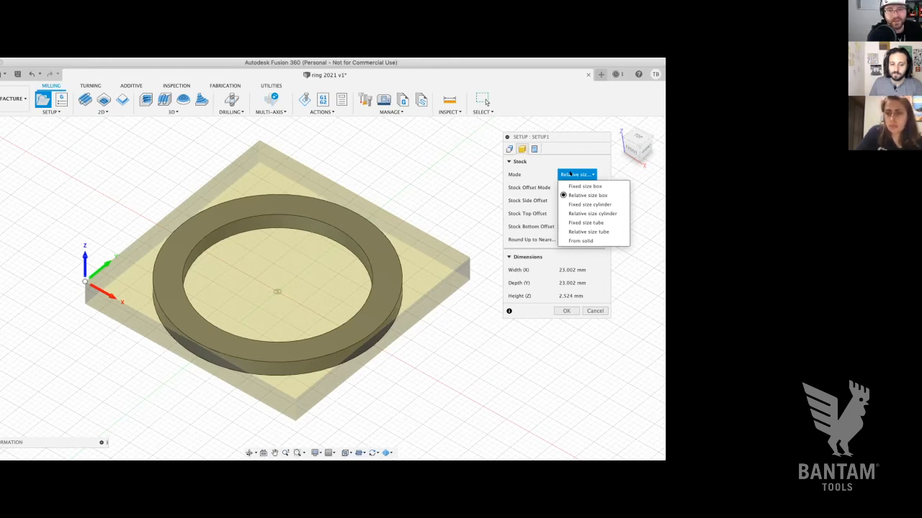
{"action": "left_click", "coordinate": [574, 186]}
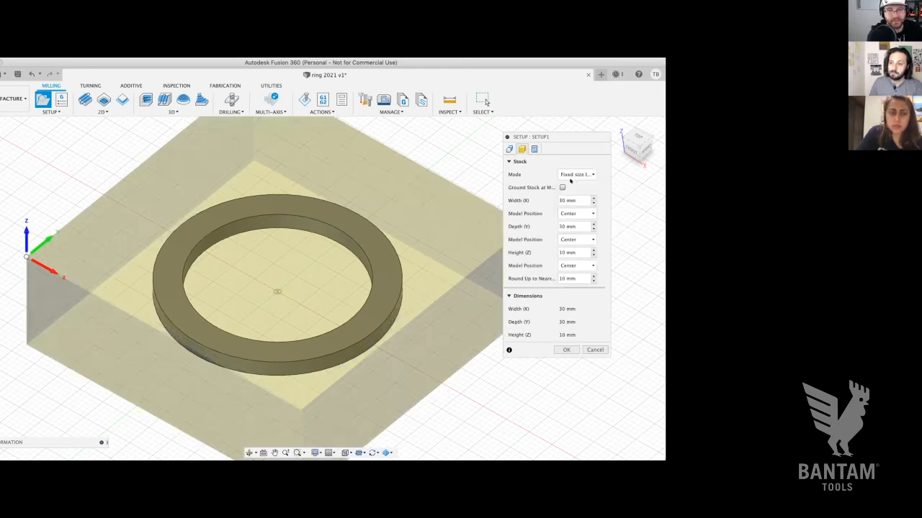
{"action": "left_click", "coordinate": [571, 176]}
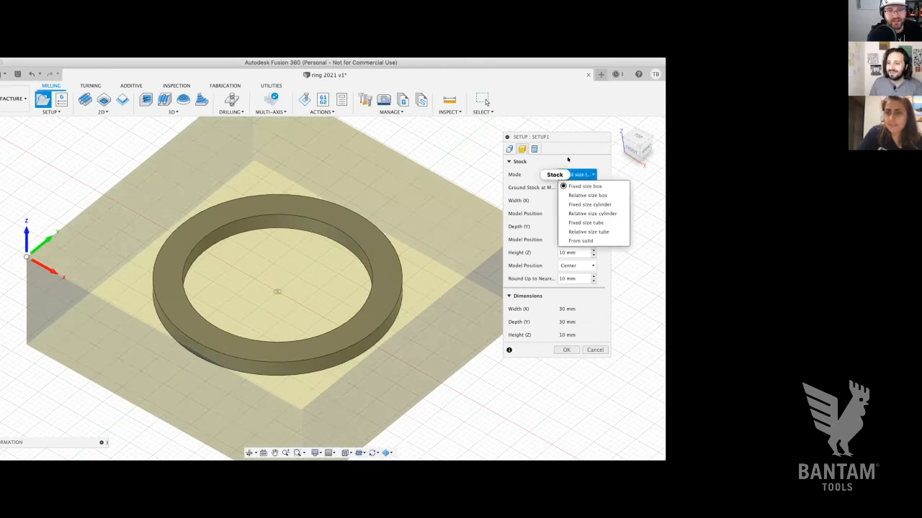
{"action": "left_click", "coordinate": [568, 160]}
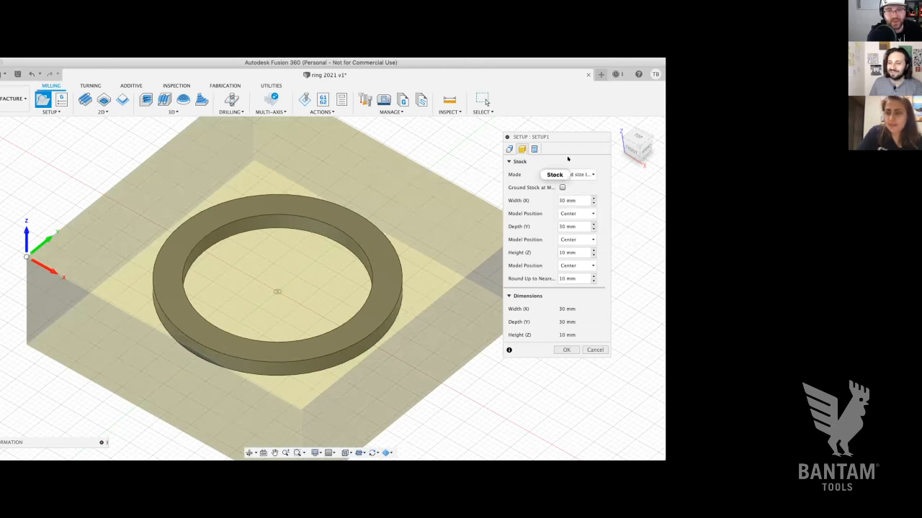
Set the stock dimensions to 4.01 in width, 4.01 in depth and 0.06 in height.
{"action": "mouse_move", "coordinate": [568, 158]}
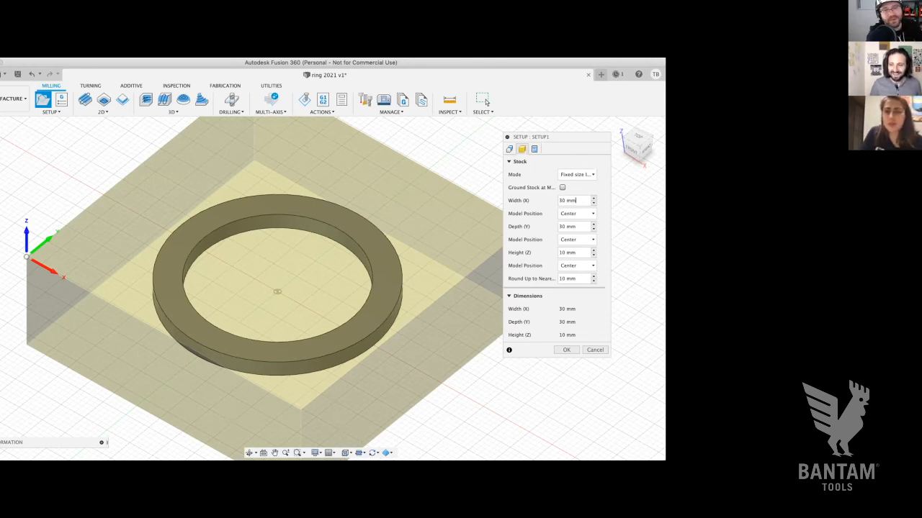
{"action": "key", "text": "super+a"}
{"action": "type", "text": "4.0"}
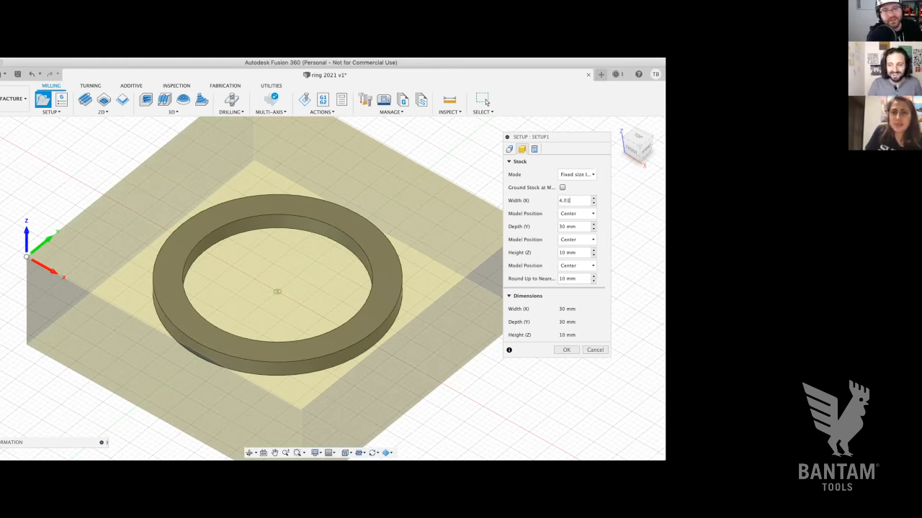
{"action": "type", "text": "1in"}
{"action": "key", "text": "Tab"}
{"action": "key", "text": "Tab"}
{"action": "key", "text": "shift+Tab"}
{"action": "type", "text": "4.01in"}
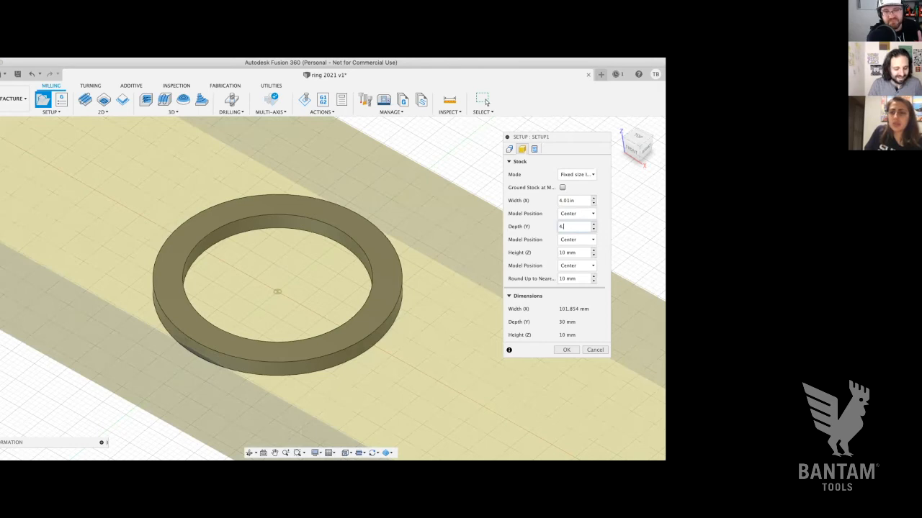
{"action": "key", "text": "Tab"}
{"action": "key", "text": "Tab"}
{"action": "key", "text": "shift+Tab"}
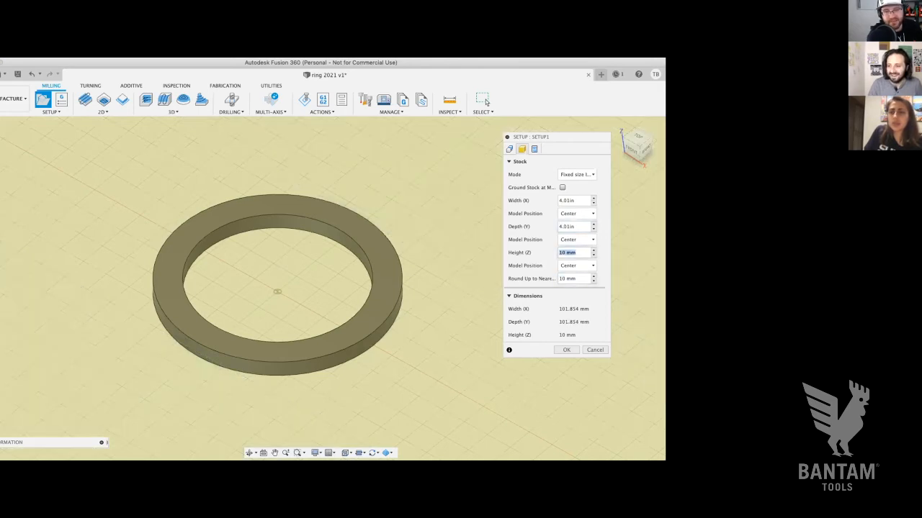
{"action": "type", "text": "0.06in"}
{"action": "key", "text": "shift+Tab"}
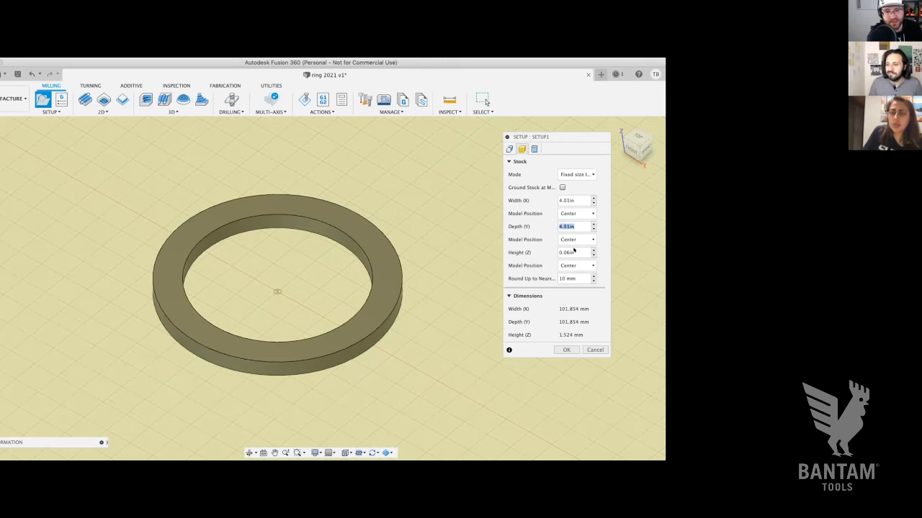
Position the model along the stock width using Offset from left side (-X) with an offset of 10 mm.
{"action": "scroll", "coordinate": [425, 334], "scroll_direction": "down", "scroll_amount": 2}
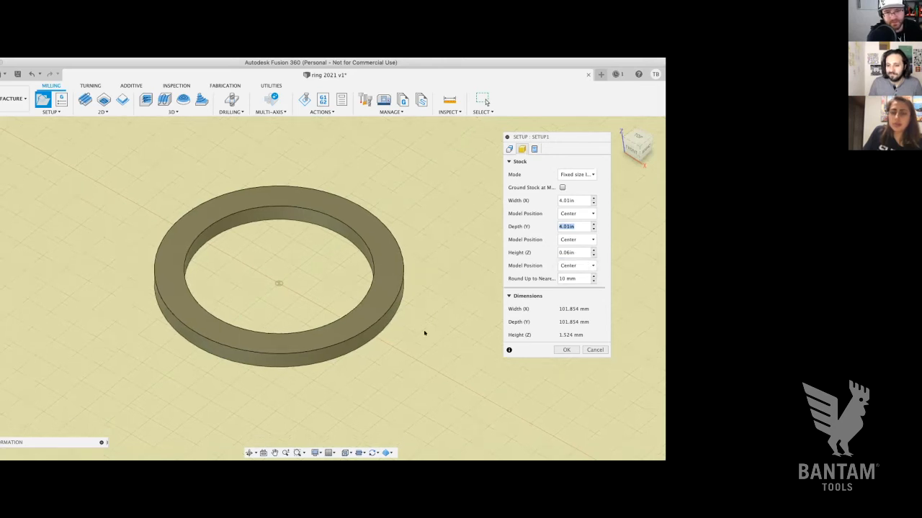
{"action": "scroll", "coordinate": [425, 334], "scroll_direction": "down", "scroll_amount": 2}
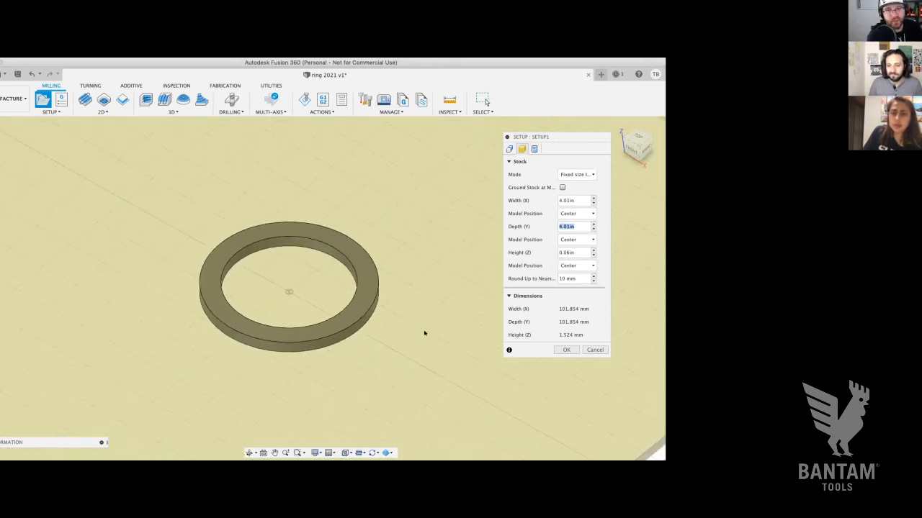
{"action": "scroll", "coordinate": [424, 333], "scroll_direction": "down", "scroll_amount": 3}
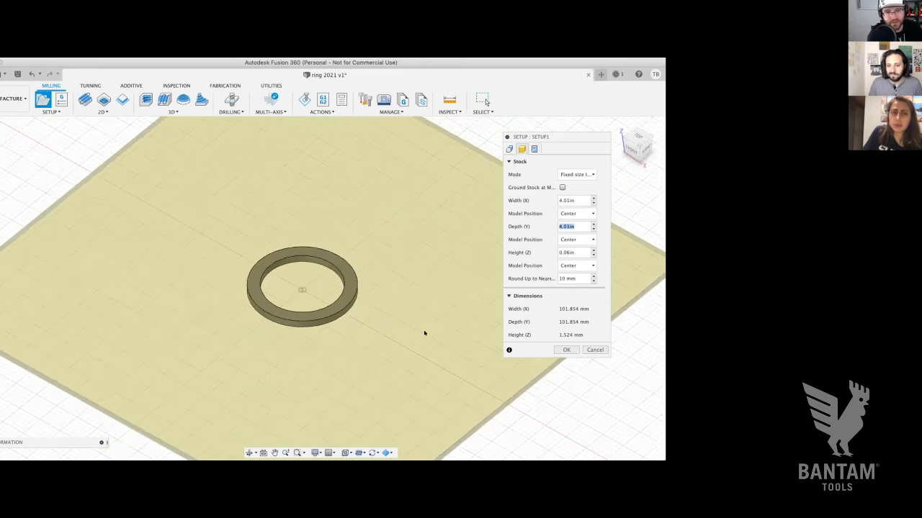
{"action": "scroll", "coordinate": [425, 333], "scroll_direction": "down", "scroll_amount": 3}
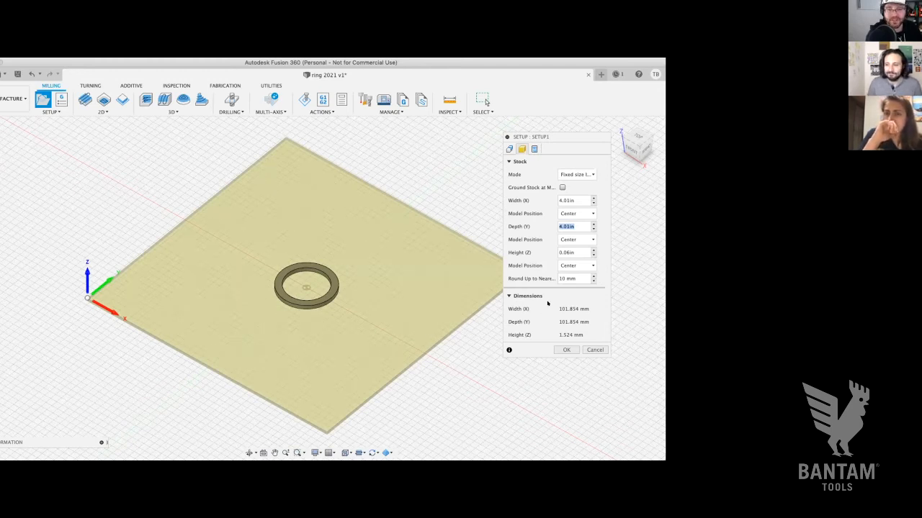
{"action": "left_click", "coordinate": [591, 213]}
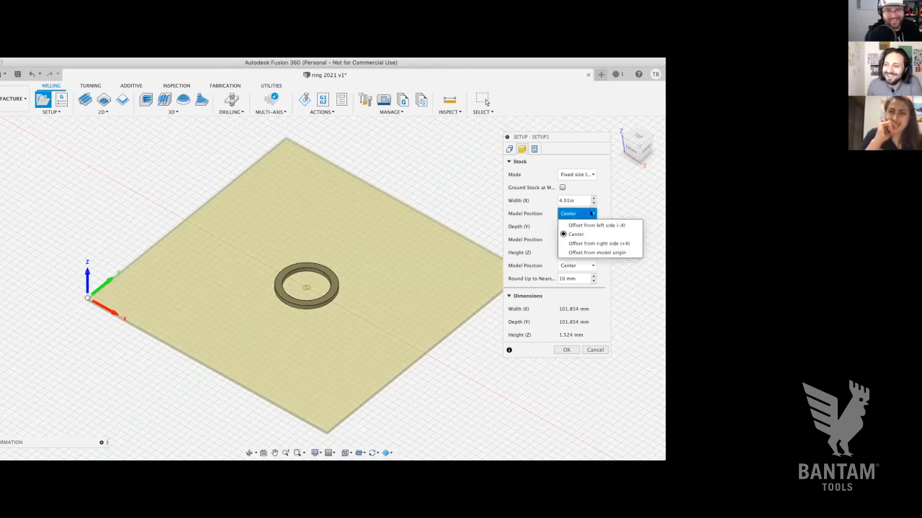
{"action": "left_click", "coordinate": [590, 221]}
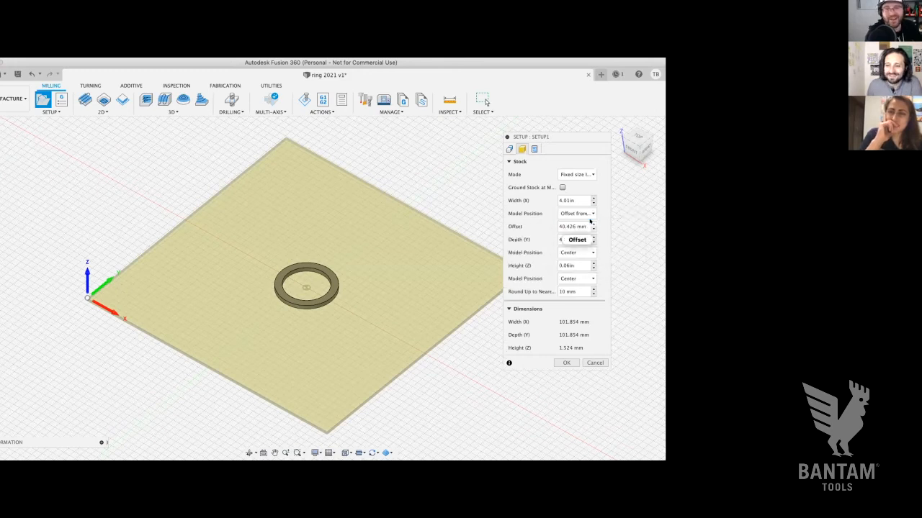
{"action": "left_click", "coordinate": [592, 214]}
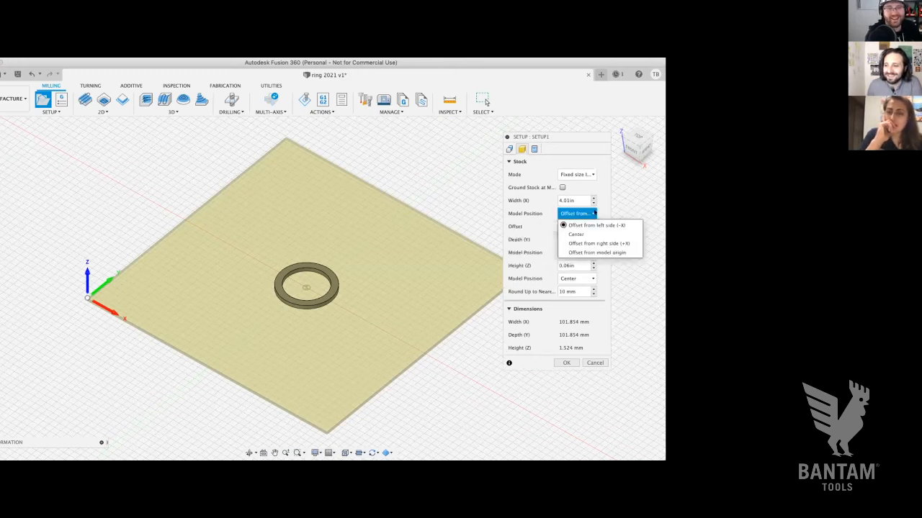
{"action": "left_click", "coordinate": [593, 213]}
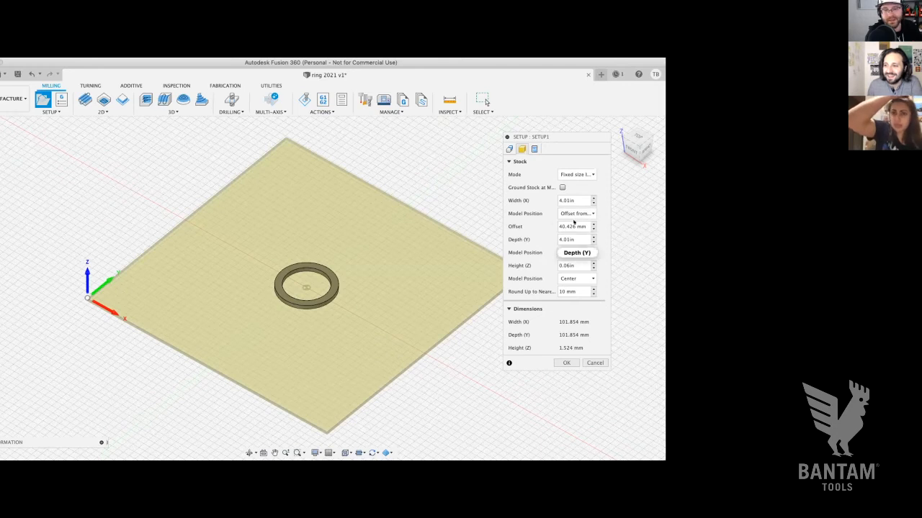
{"action": "double_click", "coordinate": [568, 225]}
{"action": "key", "text": "super+a"}
{"action": "type", "text": "10mm"}
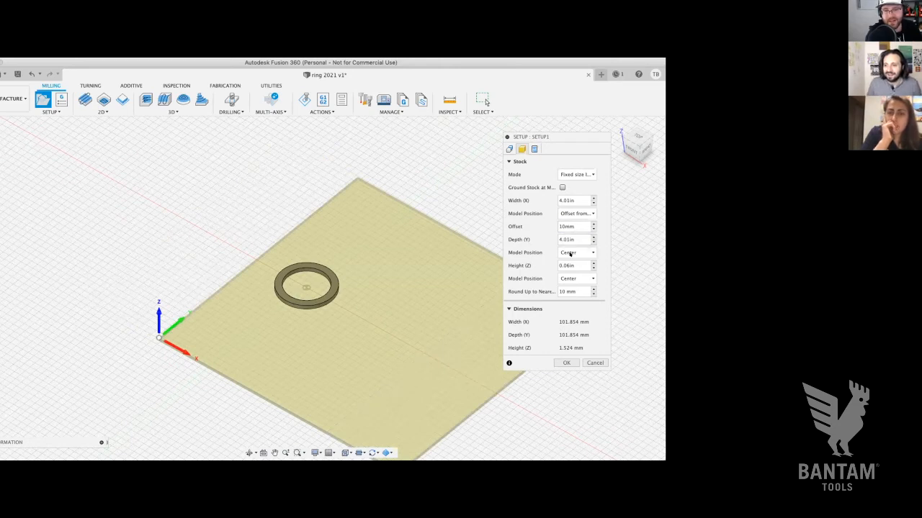
Position the model along the stock depth using Offset from front side (-Y) with an offset of 10 mm.
{"action": "left_click", "coordinate": [570, 253]}
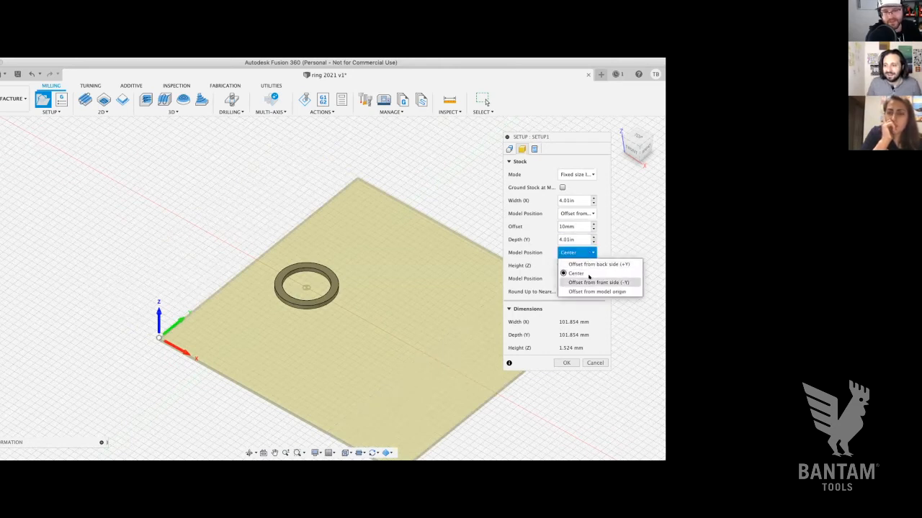
{"action": "left_click", "coordinate": [590, 282]}
{"action": "left_click", "coordinate": [574, 265]}
{"action": "type", "text": "10mm"}
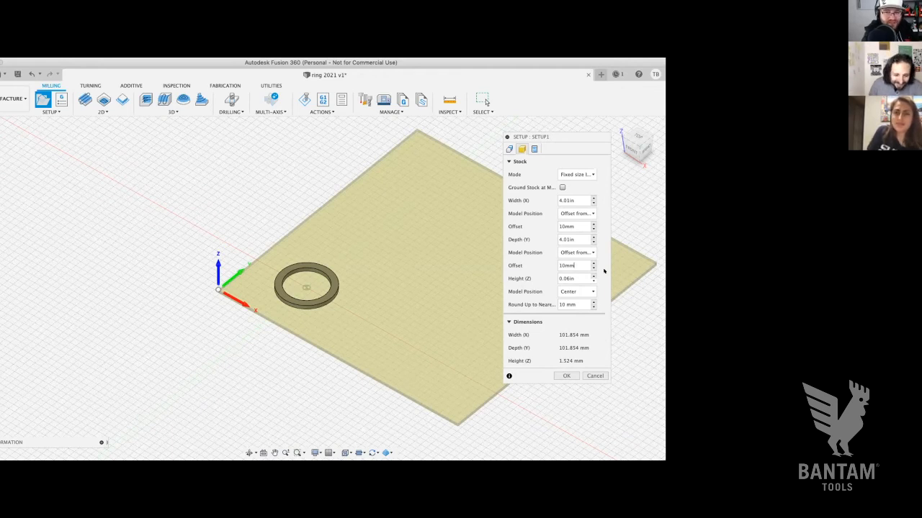
Set the stock height to 1 in and inspect the ring inside the thicker stock.
{"action": "left_click", "coordinate": [574, 277]}
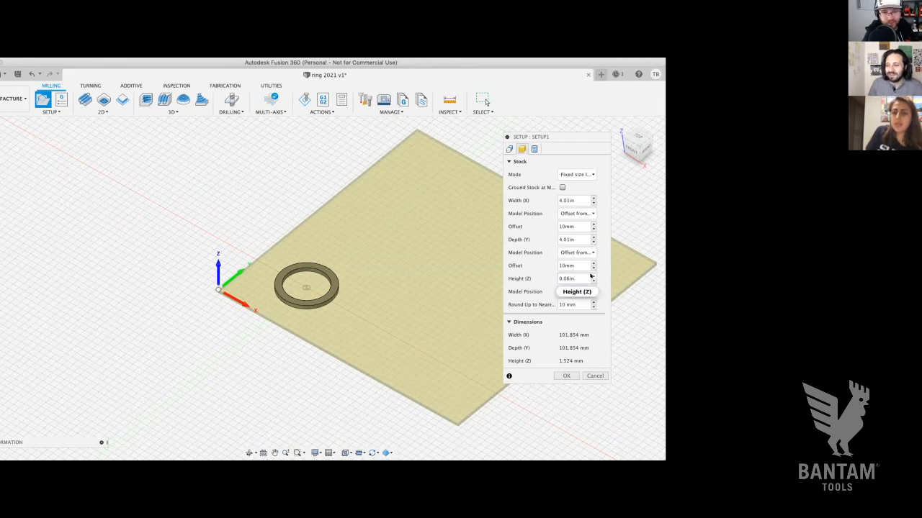
{"action": "double_click", "coordinate": [581, 276]}
{"action": "type", "text": "1"}
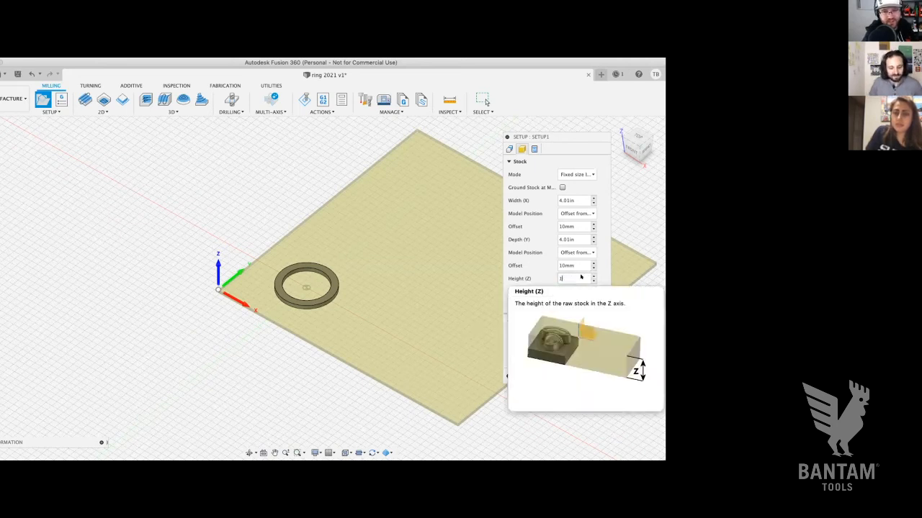
{"action": "key", "text": "Return"}
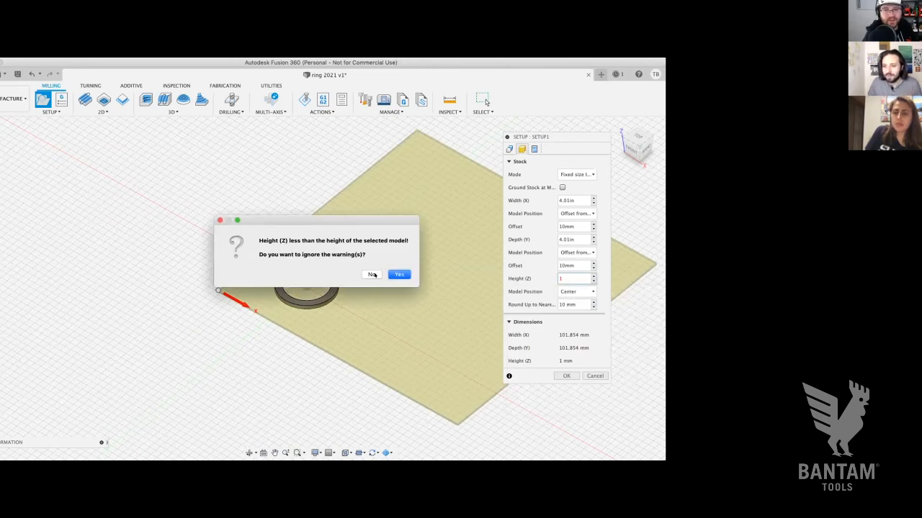
{"action": "left_click", "coordinate": [372, 274]}
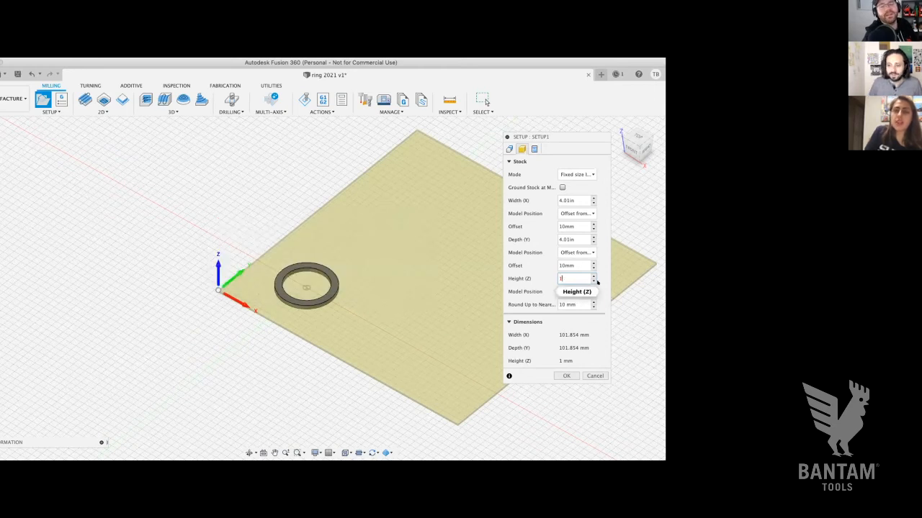
{"action": "type", "text": "in"}
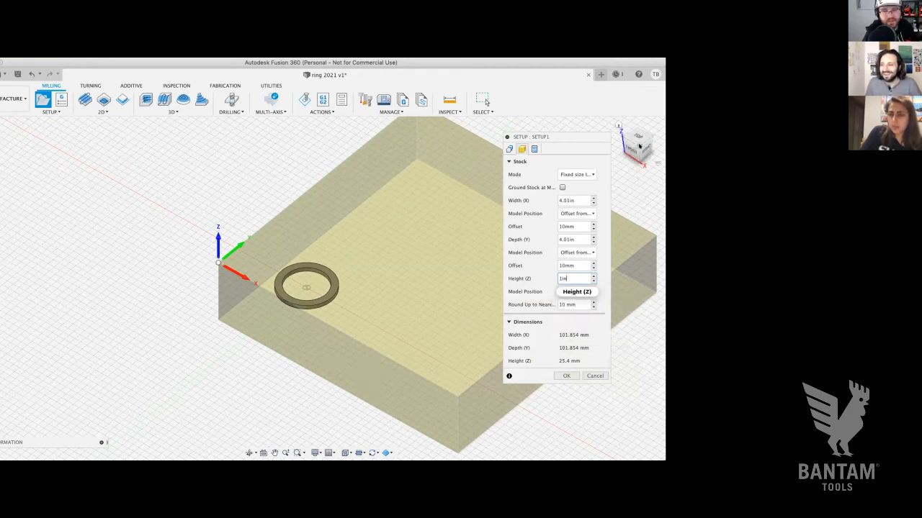
{"action": "left_click_drag", "start_coordinate": [638, 146], "coordinate": [630, 148]}
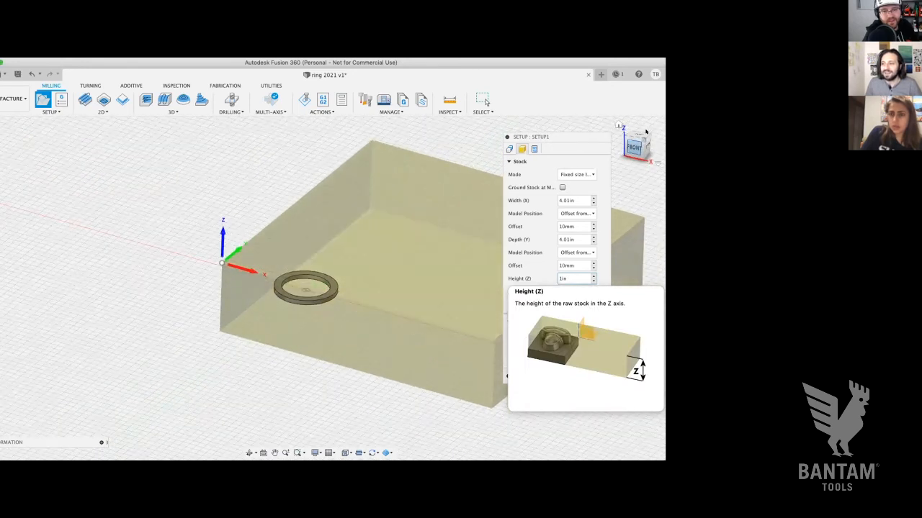
{"action": "left_click", "coordinate": [635, 147]}
{"action": "left_click_drag", "start_coordinate": [637, 141], "coordinate": [584, 159]}
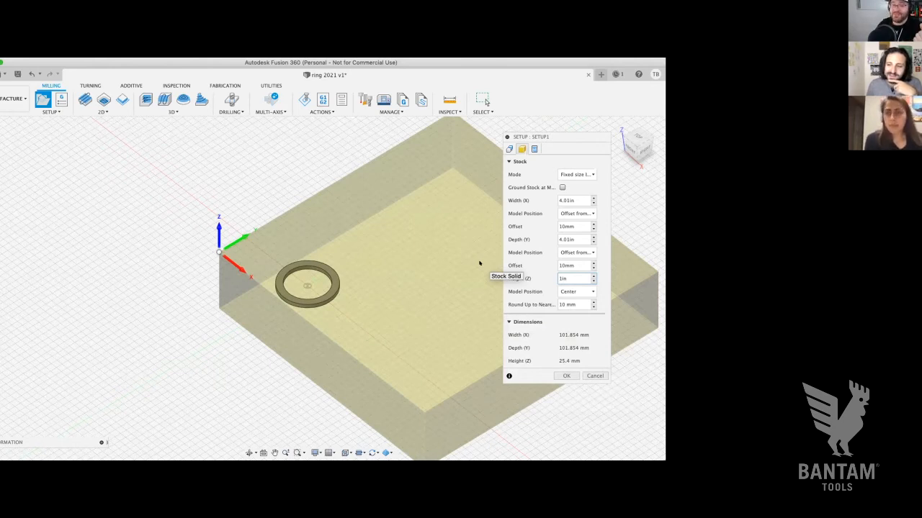
Position the model along the stock height using Offset from bottom (-Z), set Round Up to Nearest to 0 mm and accept the setup.
{"action": "left_click", "coordinate": [571, 290]}
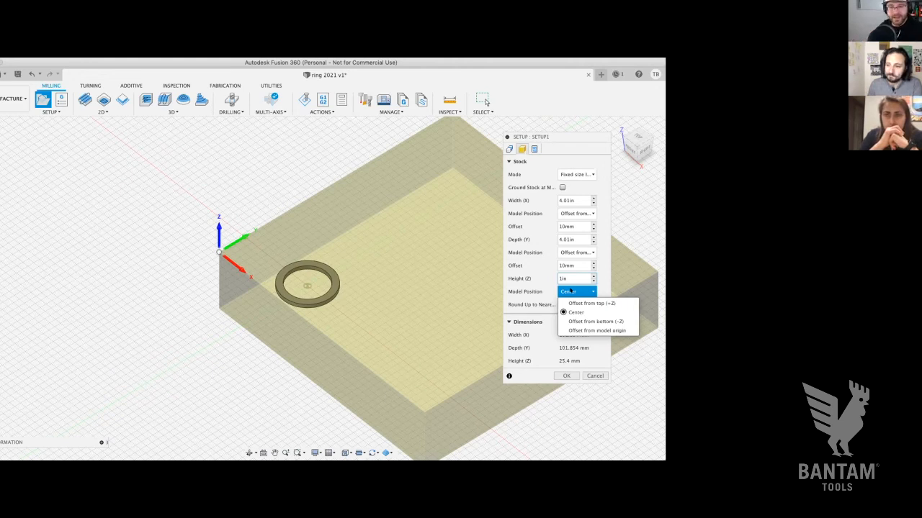
{"action": "left_click", "coordinate": [573, 303]}
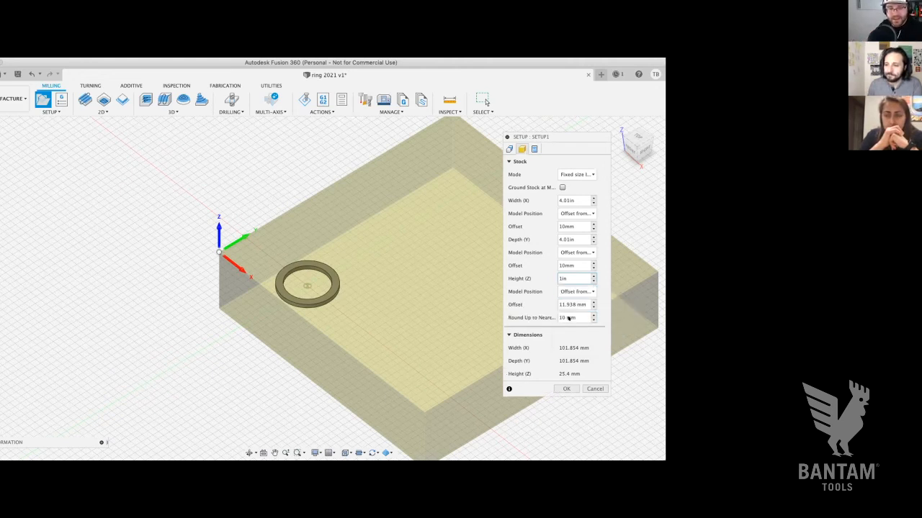
{"action": "double_click", "coordinate": [568, 317]}
{"action": "triple_click", "coordinate": [567, 318]}
{"action": "type", "text": "0"}
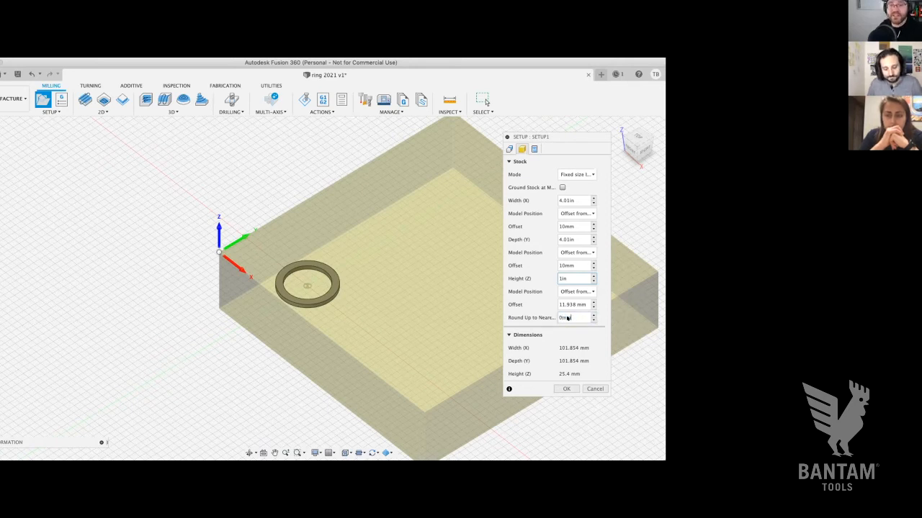
{"action": "key", "text": "Return"}
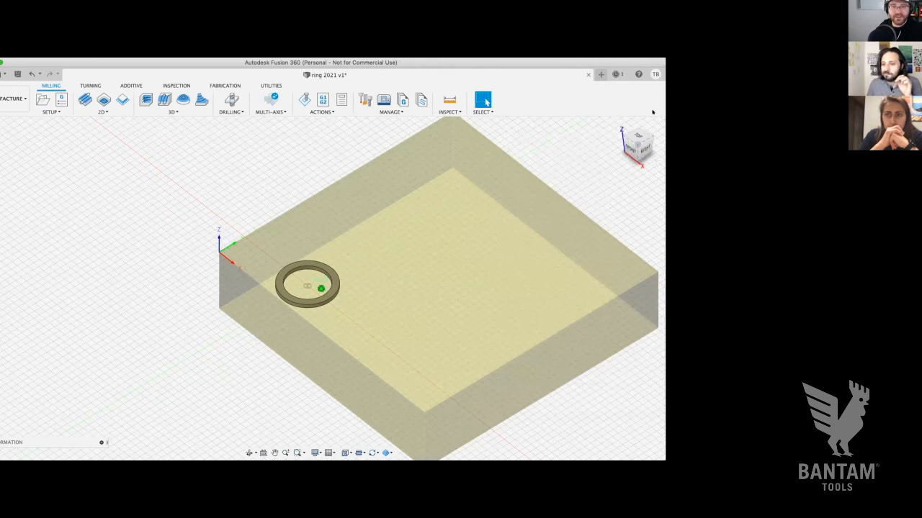
{"action": "left_click", "coordinate": [630, 149]}
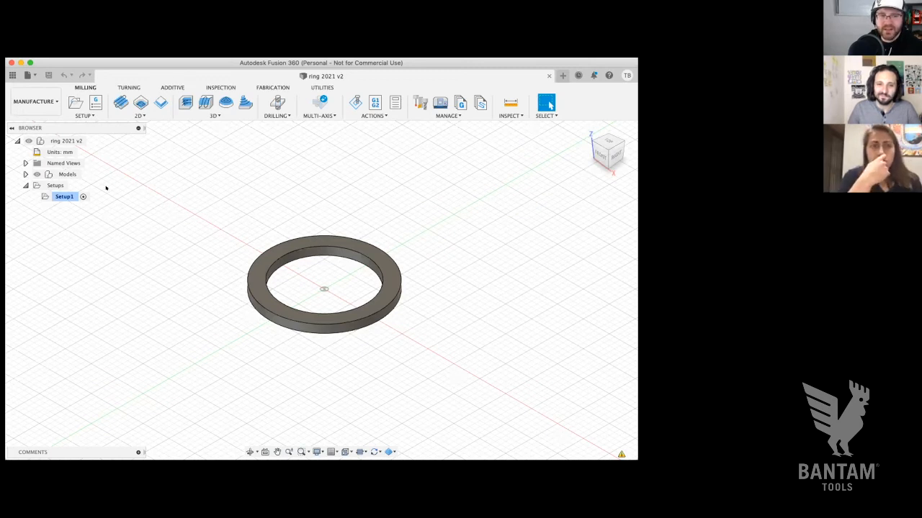
Edit Setup1 and set the model's offset along the stock height to 0 mm.
{"action": "right_click", "coordinate": [65, 196]}
{"action": "left_click", "coordinate": [82, 203]}
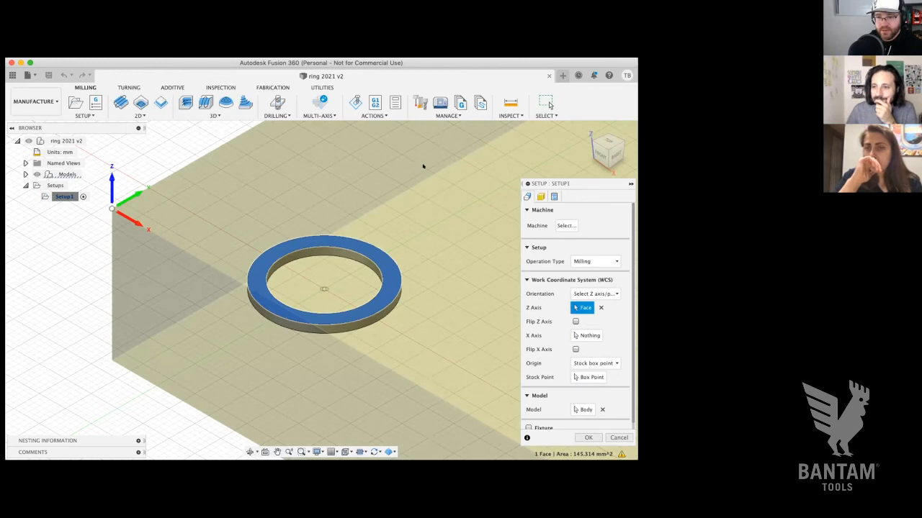
{"action": "left_click", "coordinate": [539, 196]}
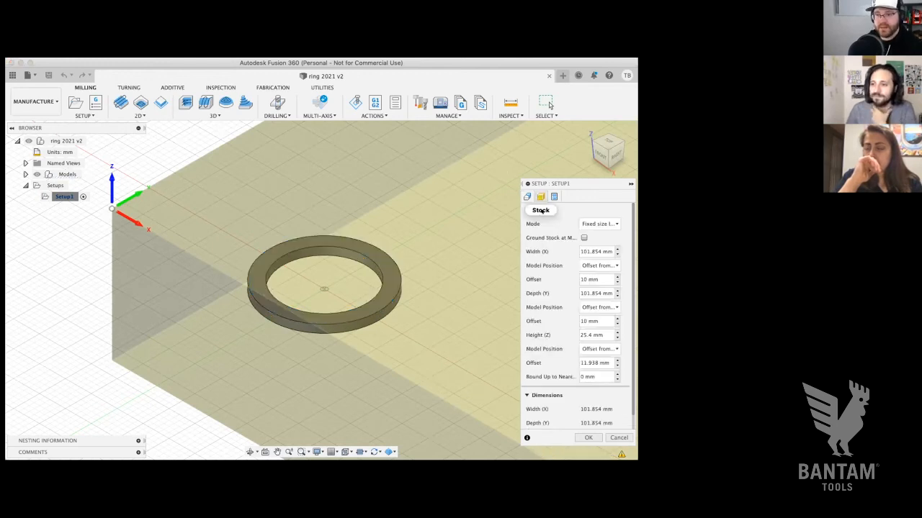
{"action": "double_click", "coordinate": [587, 364]}
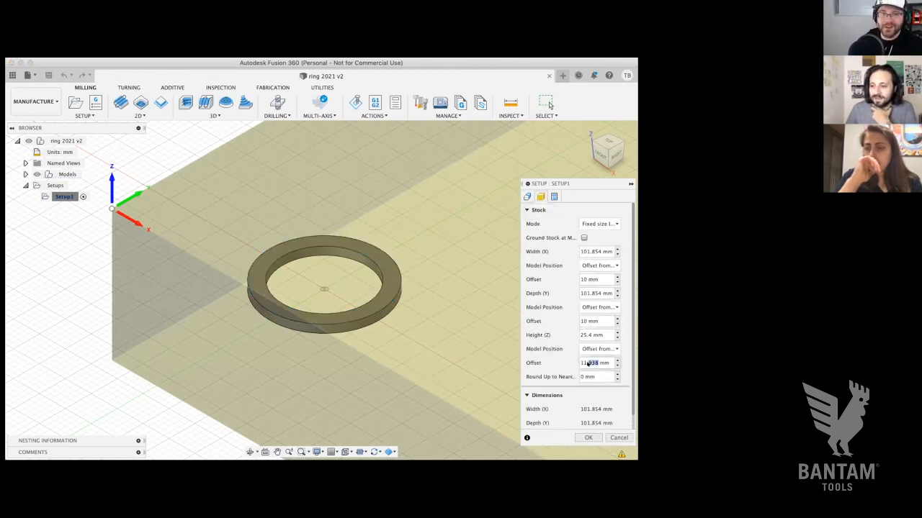
{"action": "left_click", "coordinate": [594, 350]}
{"action": "left_click", "coordinate": [563, 351]}
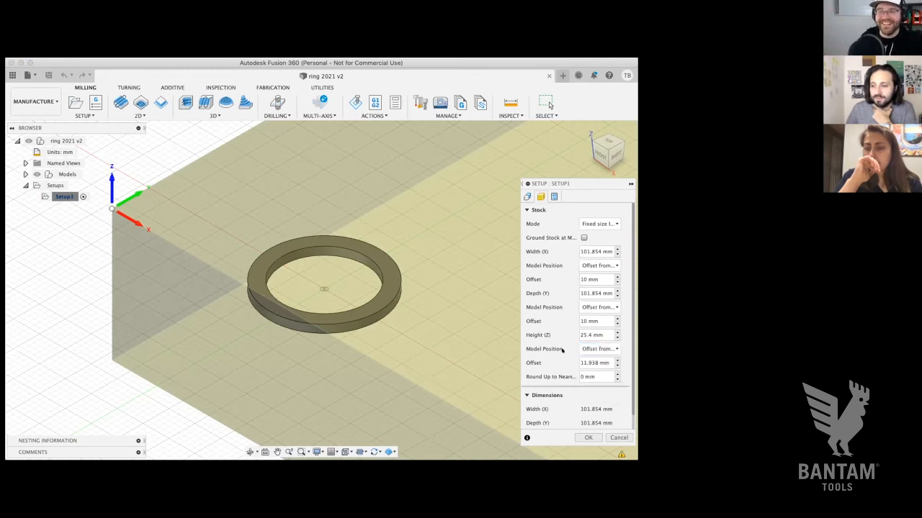
{"action": "double_click", "coordinate": [593, 363]}
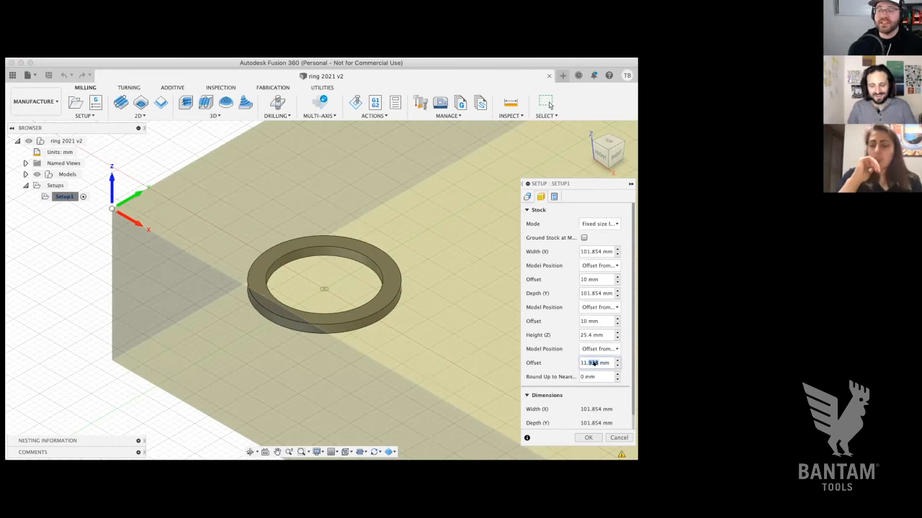
{"action": "triple_click", "coordinate": [594, 363]}
{"action": "type", "text": "0"}
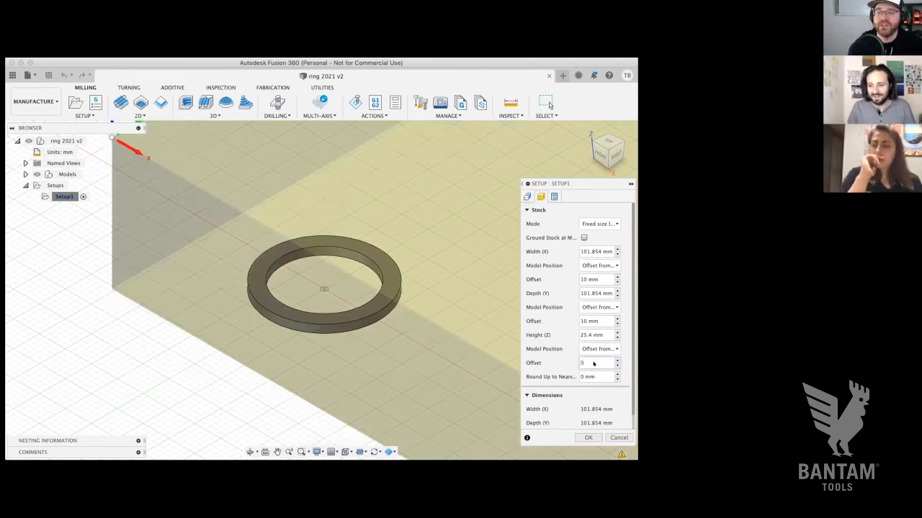
{"action": "key", "text": "Return"}
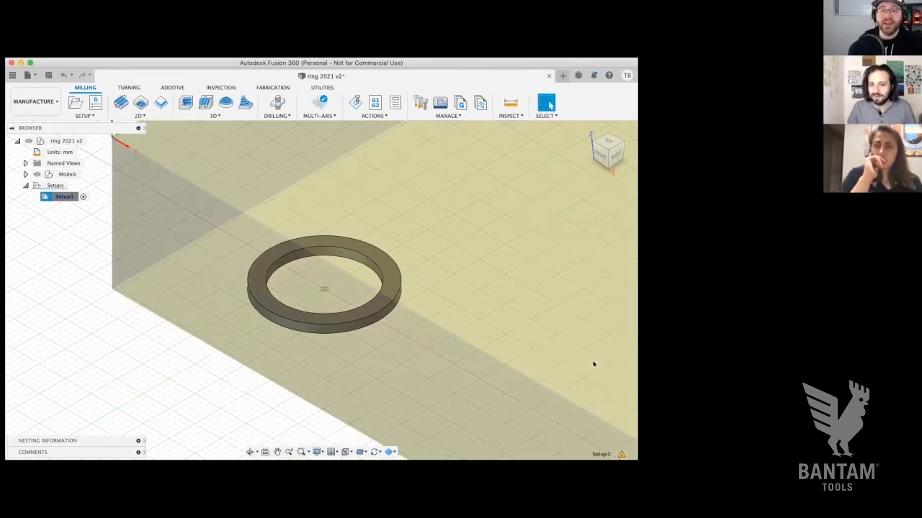
Reopen Setup1 and examine the ring's position inside the stock, the stock dimensions and the post process settings.
{"action": "double_click", "coordinate": [71, 198]}
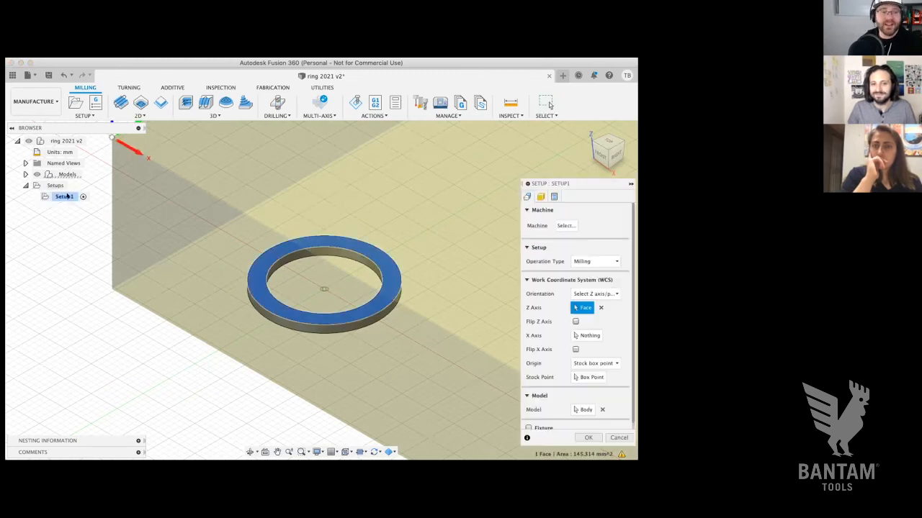
{"action": "left_click", "coordinate": [540, 197]}
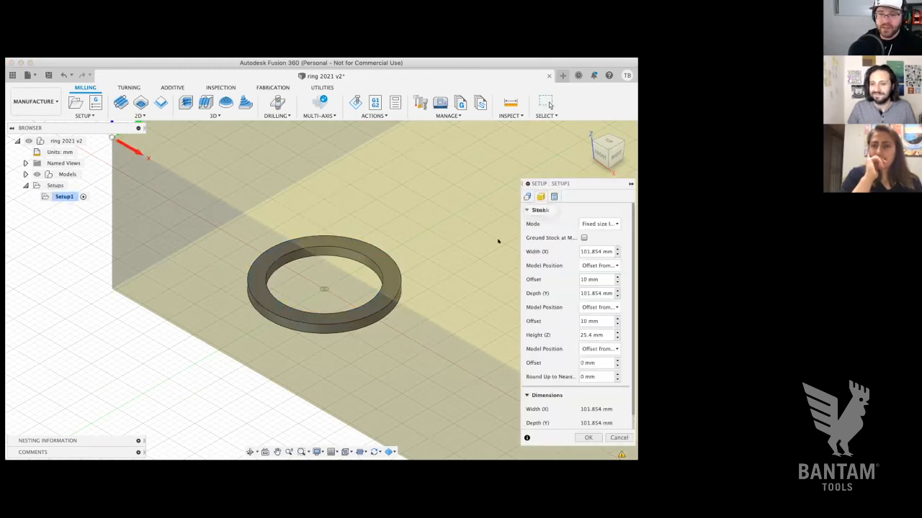
{"action": "mouse_move", "coordinate": [604, 150]}
{"action": "left_mouse_down"}
{"action": "mouse_move", "coordinate": [615, 136]}
{"action": "mouse_move", "coordinate": [600, 149]}
{"action": "mouse_move", "coordinate": [610, 155]}
{"action": "mouse_move", "coordinate": [422, 298]}
{"action": "left_mouse_up"}
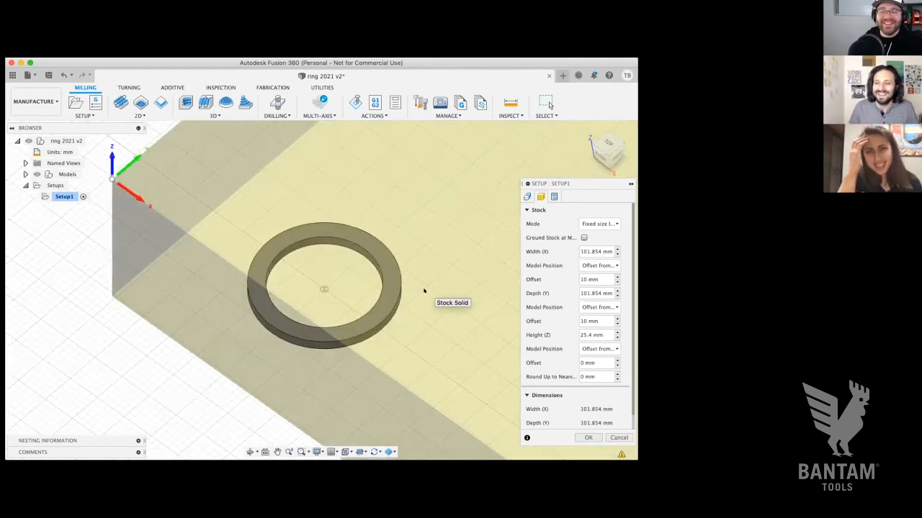
{"action": "scroll", "coordinate": [423, 290], "scroll_direction": "down", "scroll_amount": 3}
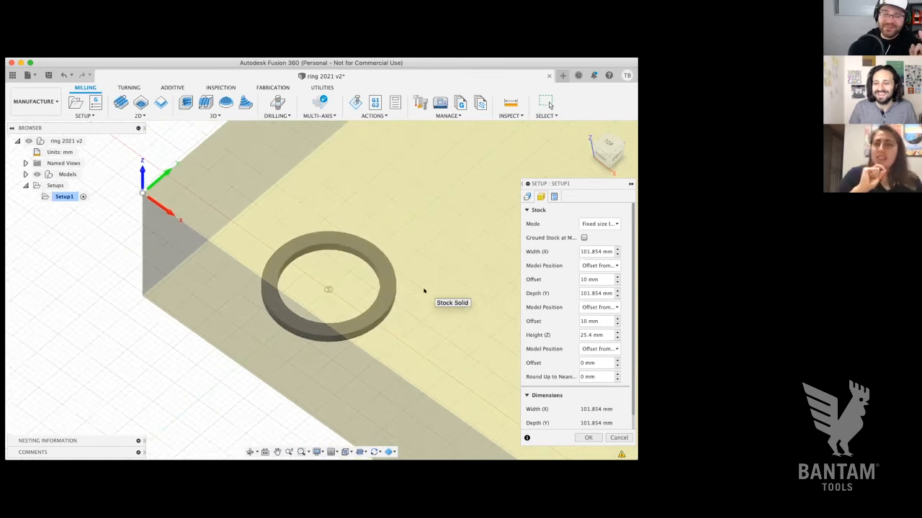
{"action": "left_click", "coordinate": [616, 142]}
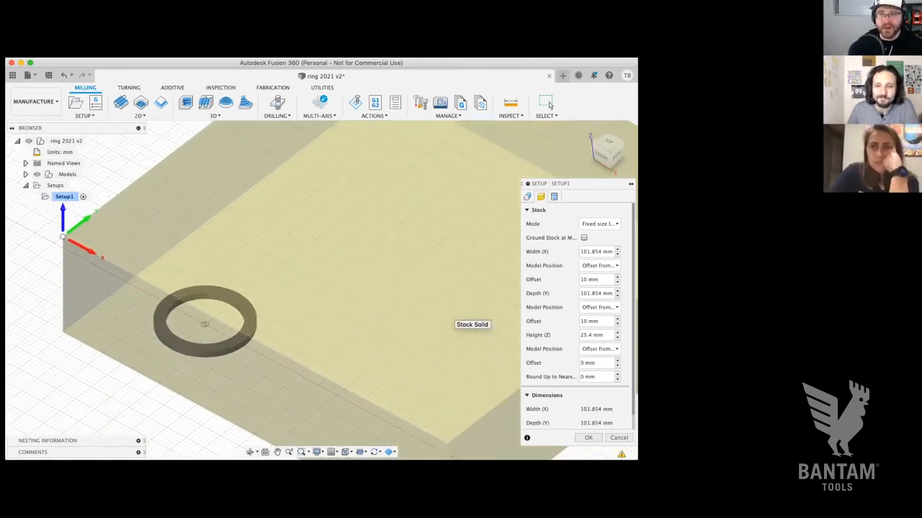
{"action": "mouse_move", "coordinate": [609, 151]}
{"action": "left_mouse_down"}
{"action": "mouse_move", "coordinate": [623, 135]}
{"action": "mouse_move", "coordinate": [610, 129]}
{"action": "mouse_move", "coordinate": [602, 143]}
{"action": "mouse_move", "coordinate": [624, 143]}
{"action": "left_mouse_up"}
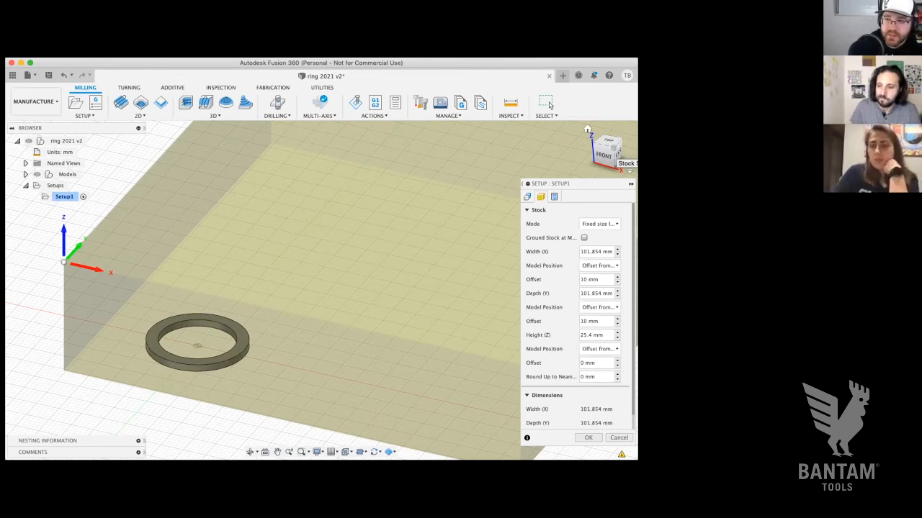
{"action": "scroll", "coordinate": [615, 403], "scroll_direction": "down", "scroll_amount": 1}
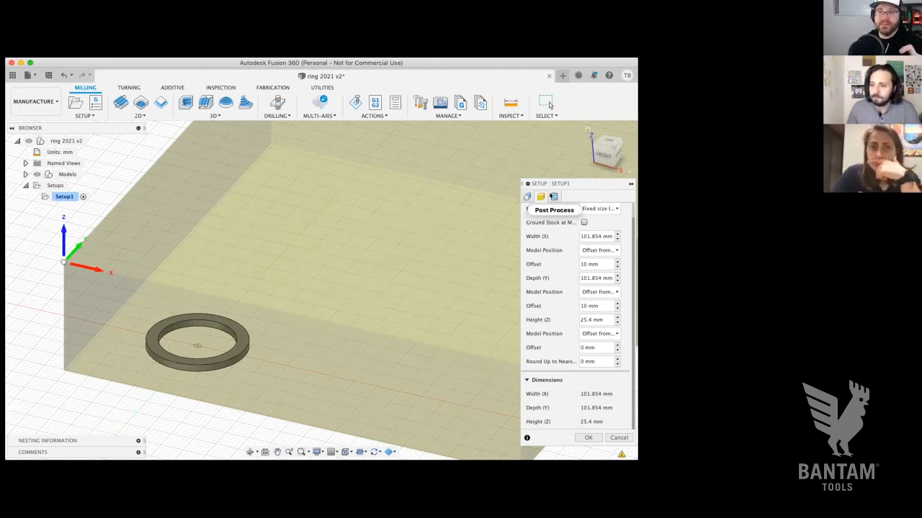
{"action": "left_click", "coordinate": [553, 197]}
{"action": "left_click", "coordinate": [541, 198]}
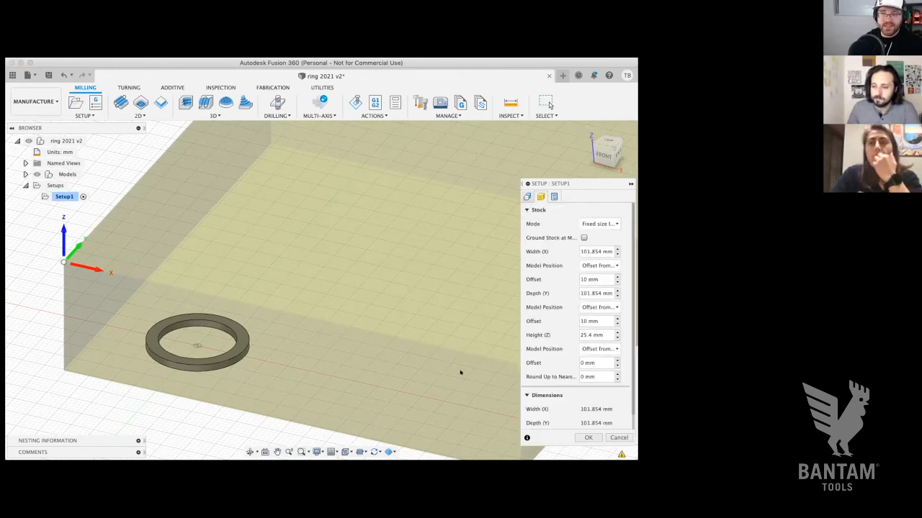
{"action": "scroll", "coordinate": [570, 417], "scroll_direction": "down", "scroll_amount": 1}
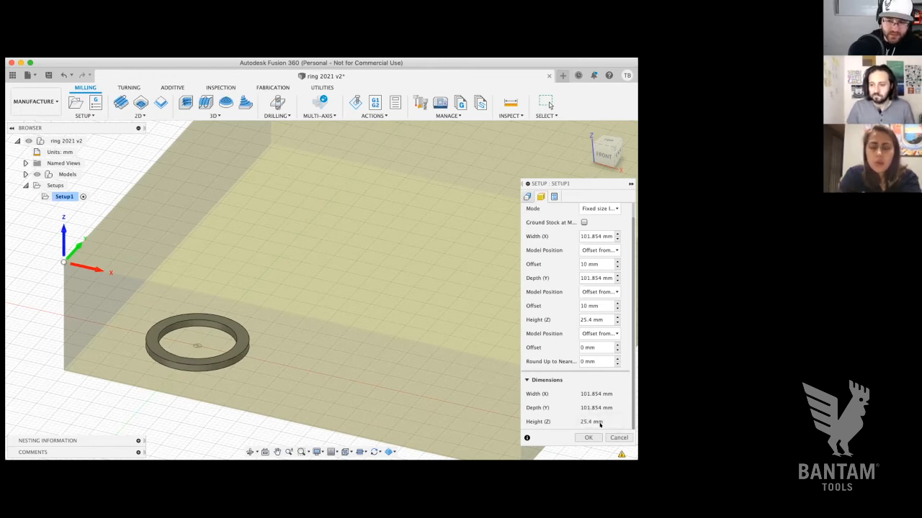
{"action": "left_click", "coordinate": [589, 438]}
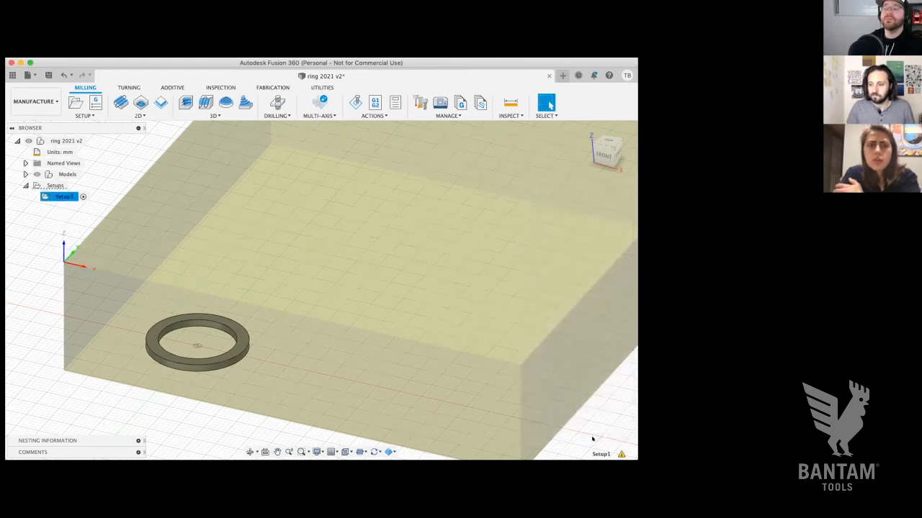
Edit Setup1 and set the stock height to 0.06 in.
{"action": "double_click", "coordinate": [60, 197]}
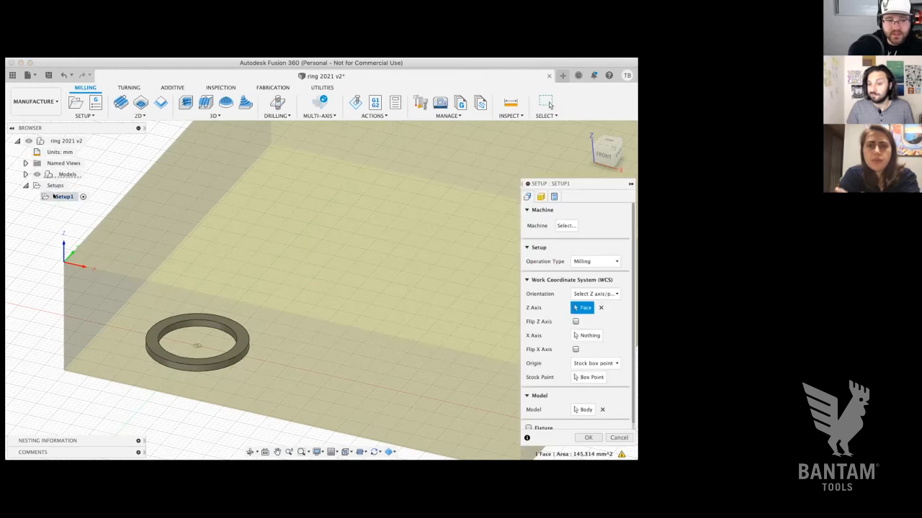
{"action": "left_click", "coordinate": [541, 196]}
{"action": "left_click", "coordinate": [584, 335]}
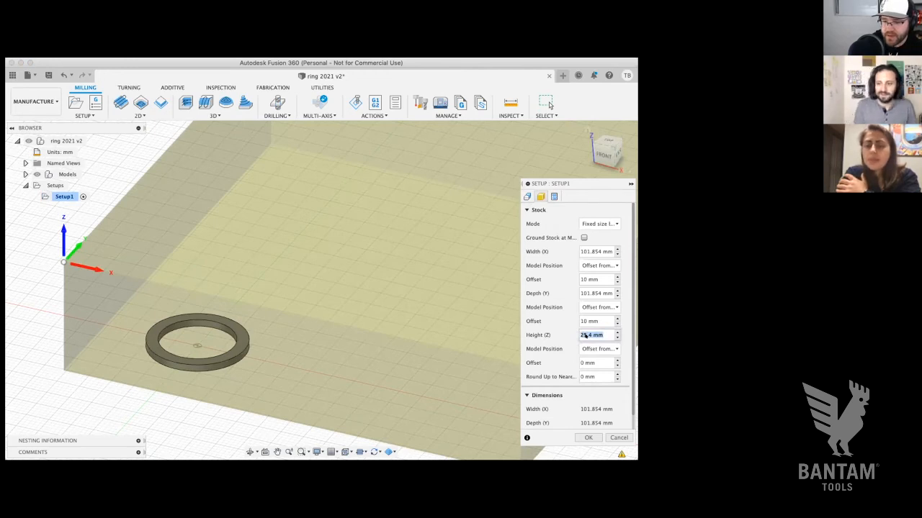
{"action": "type", "text": "0.06in"}
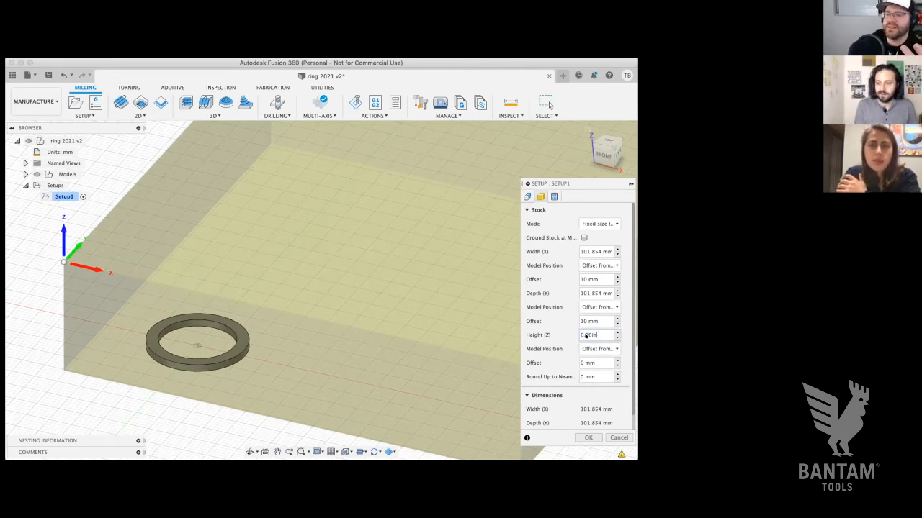
{"action": "key", "text": "Return"}
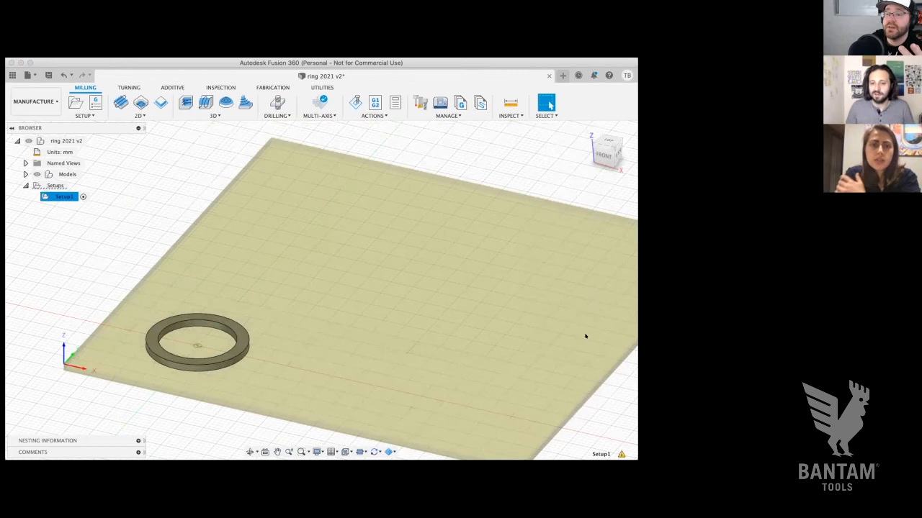
Start a 3D Adaptive Clearing operation in Setup1 and choose the 1/8" Flat End Mill from the Bantam Tools library.
{"action": "mouse_move", "coordinate": [611, 145]}
{"action": "left_mouse_down"}
{"action": "mouse_move", "coordinate": [617, 124]}
{"action": "mouse_move", "coordinate": [607, 145]}
{"action": "left_mouse_up"}
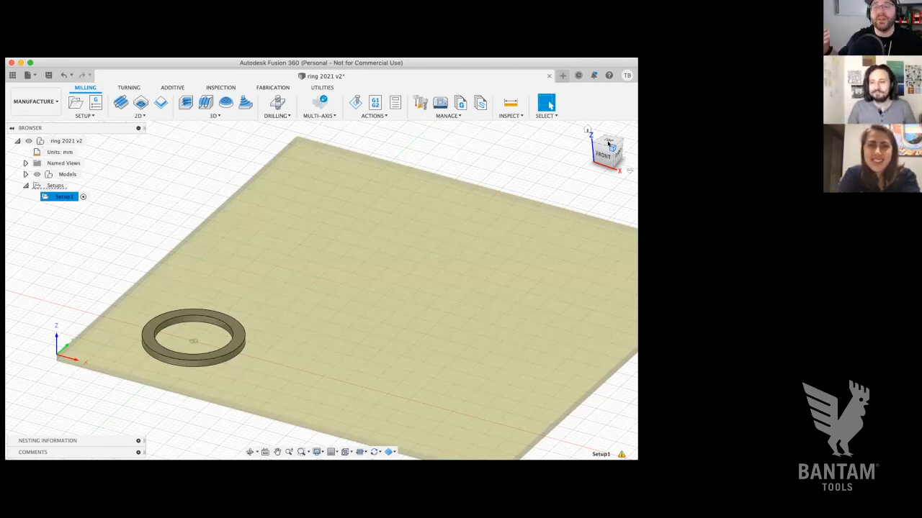
{"action": "left_click_drag", "start_coordinate": [610, 142], "coordinate": [611, 137]}
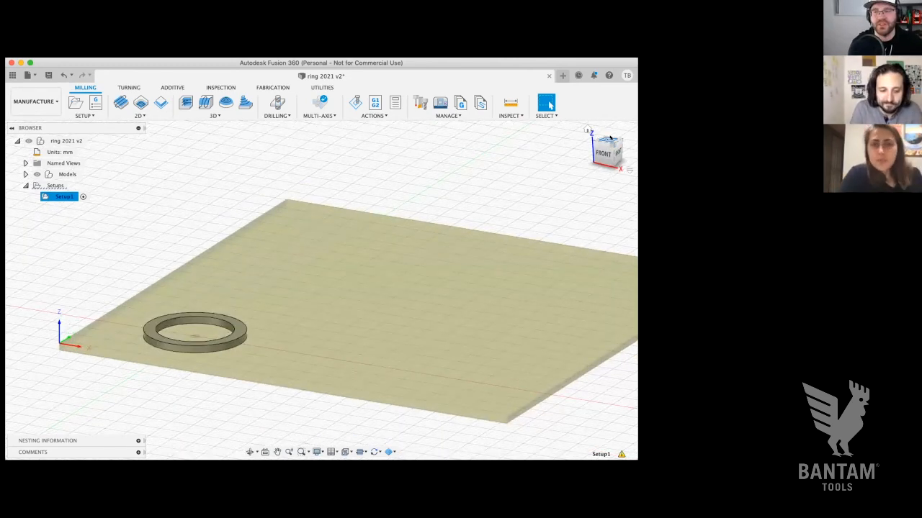
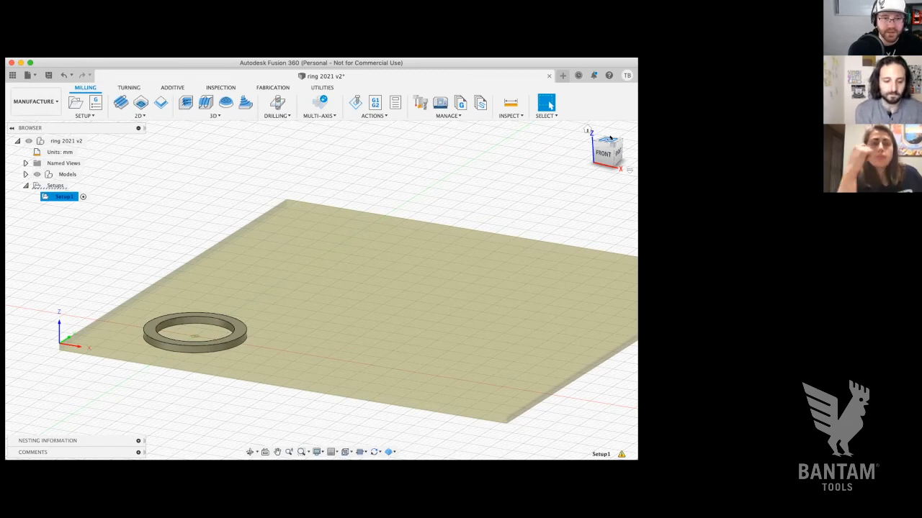
{"action": "left_click", "coordinate": [228, 114]}
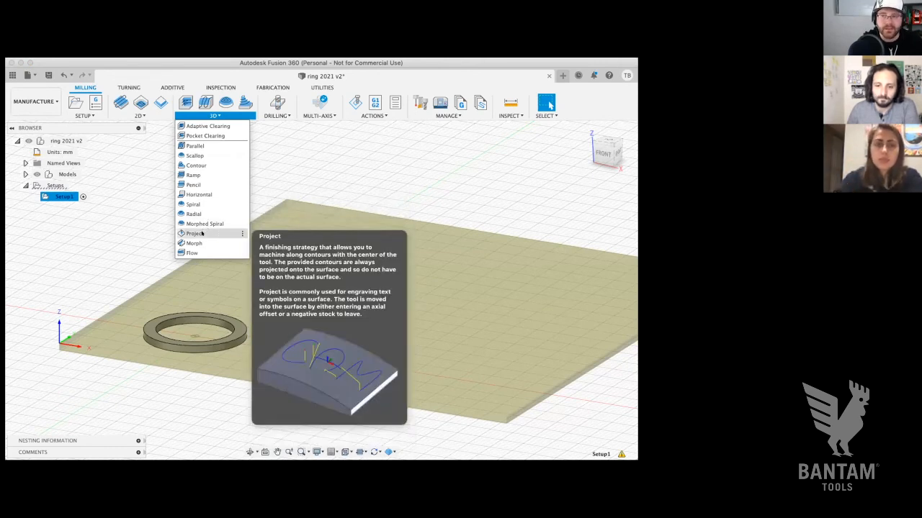
{"action": "left_click", "coordinate": [208, 119]}
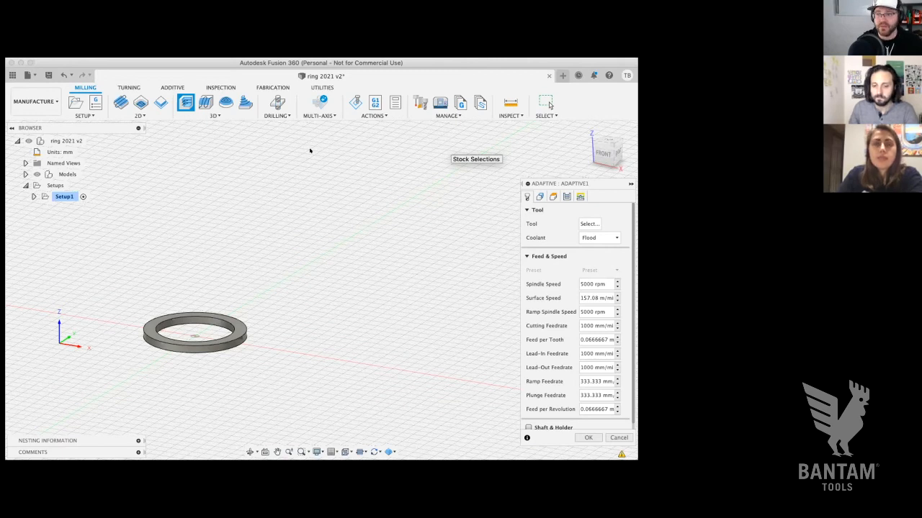
{"action": "left_click", "coordinate": [587, 224]}
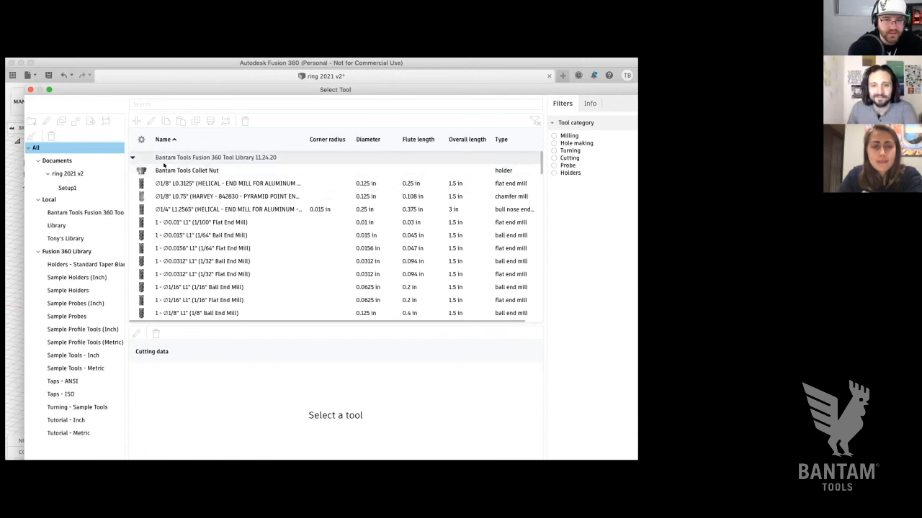
{"action": "scroll", "coordinate": [169, 216], "scroll_direction": "down", "scroll_amount": 1}
{"action": "scroll", "coordinate": [172, 230], "scroll_direction": "down", "scroll_amount": 3}
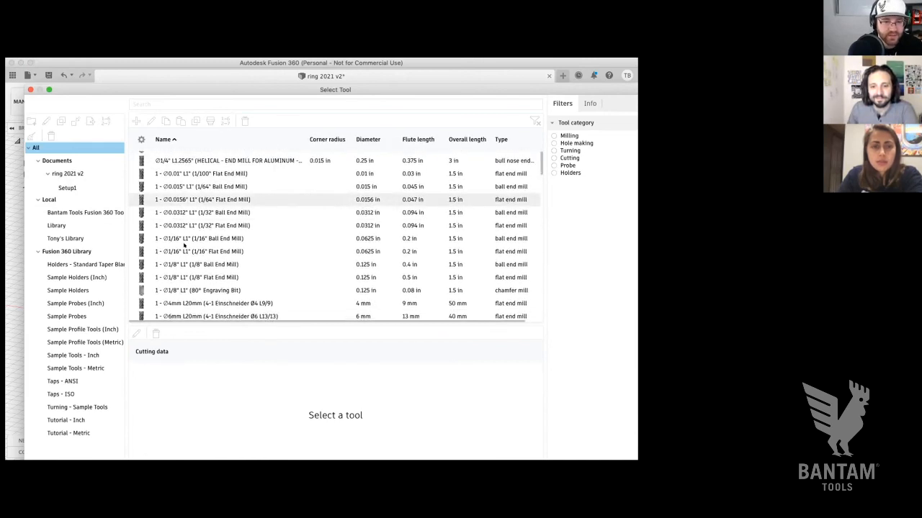
{"action": "left_click", "coordinate": [231, 277]}
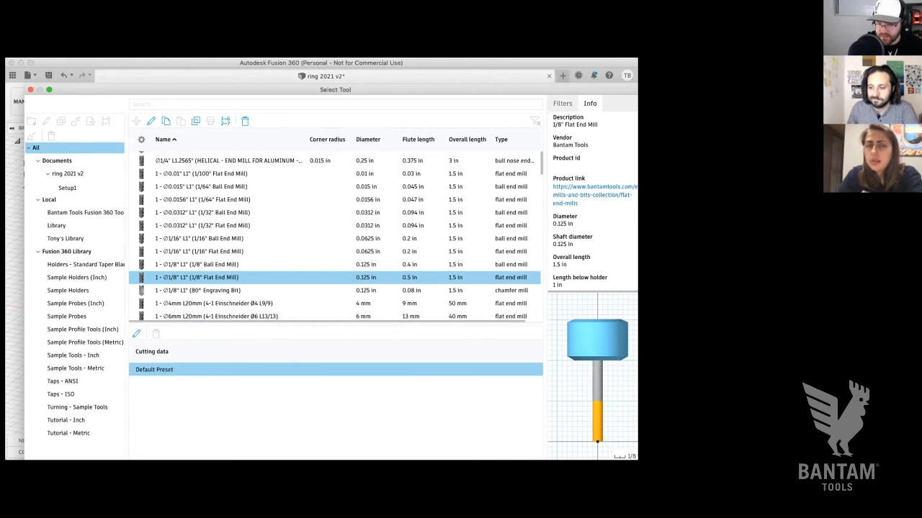
{"action": "key", "text": "Return"}
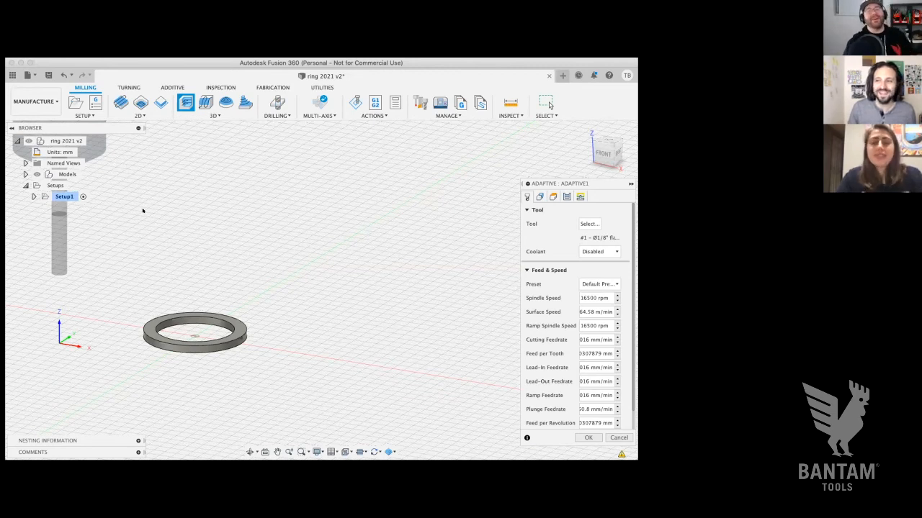
{"action": "scroll", "coordinate": [142, 211], "scroll_direction": "left", "scroll_amount": 5}
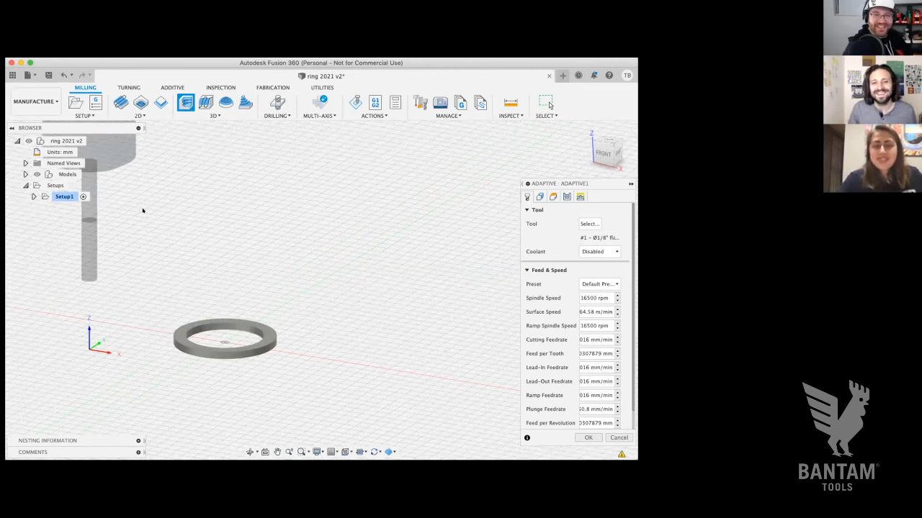
{"action": "scroll", "coordinate": [143, 211], "scroll_direction": "down", "scroll_amount": 5}
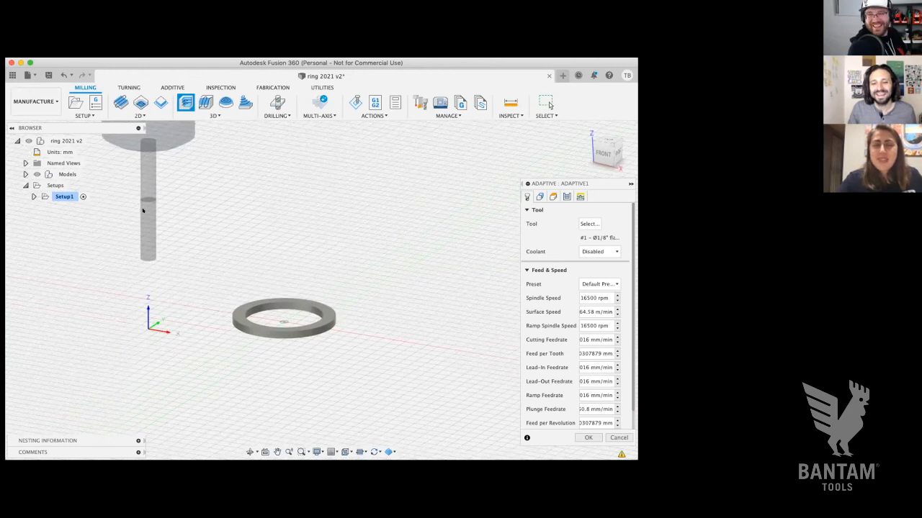
{"action": "scroll", "coordinate": [142, 211], "scroll_direction": "up", "scroll_amount": 2}
{"action": "scroll", "coordinate": [142, 211], "scroll_direction": "right", "scroll_amount": 1}
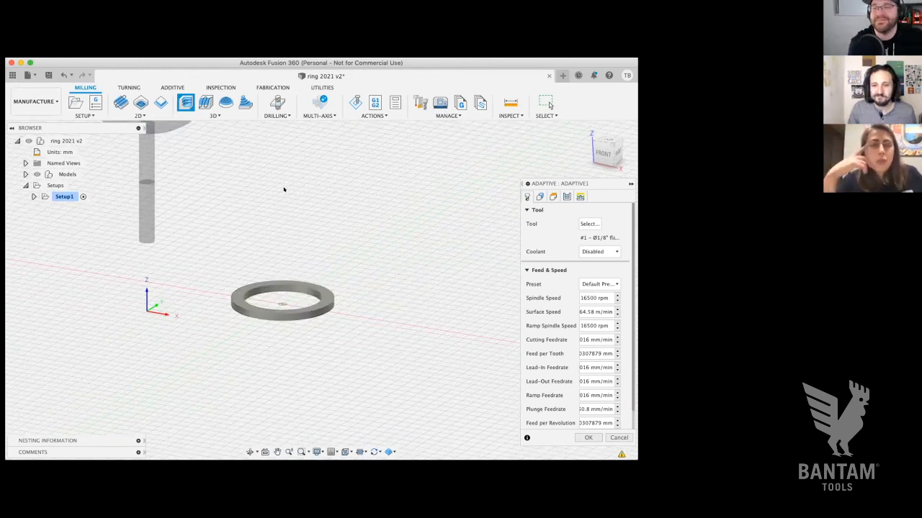
{"action": "scroll", "coordinate": [284, 190], "scroll_direction": "up", "scroll_amount": 2}
{"action": "scroll", "coordinate": [283, 189], "scroll_direction": "up", "scroll_amount": 2}
{"action": "scroll", "coordinate": [283, 190], "scroll_direction": "right", "scroll_amount": 2}
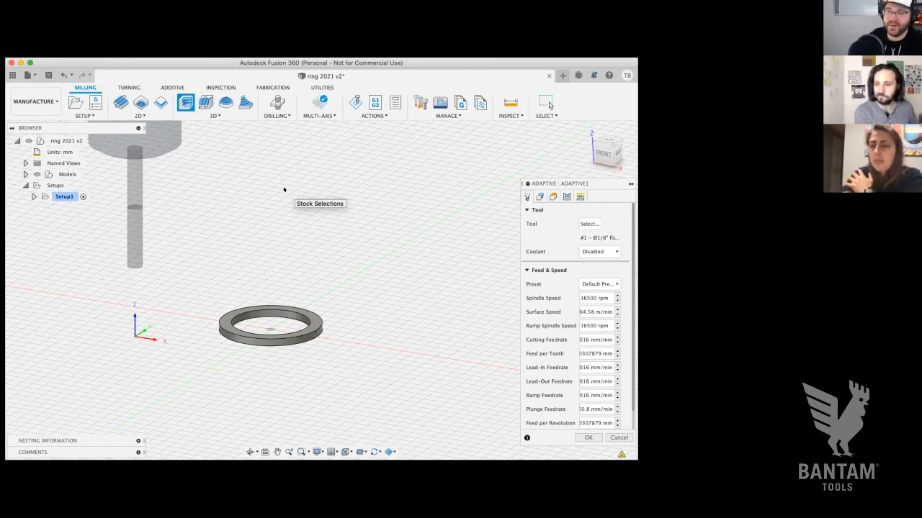
Review the adaptive operation's geometry, heights, passes and linking settings, keep the defaults and accept the operation to generate its toolpath.
{"action": "left_click", "coordinate": [537, 197]}
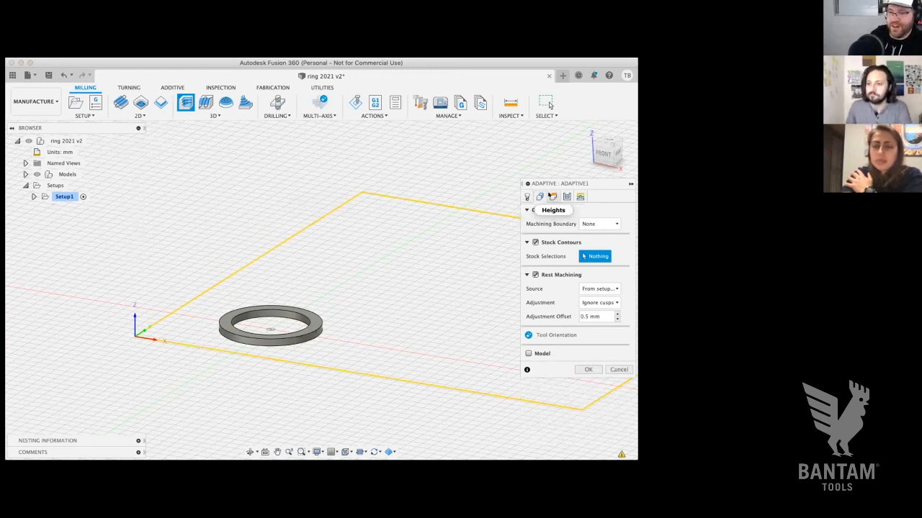
{"action": "left_click", "coordinate": [552, 196]}
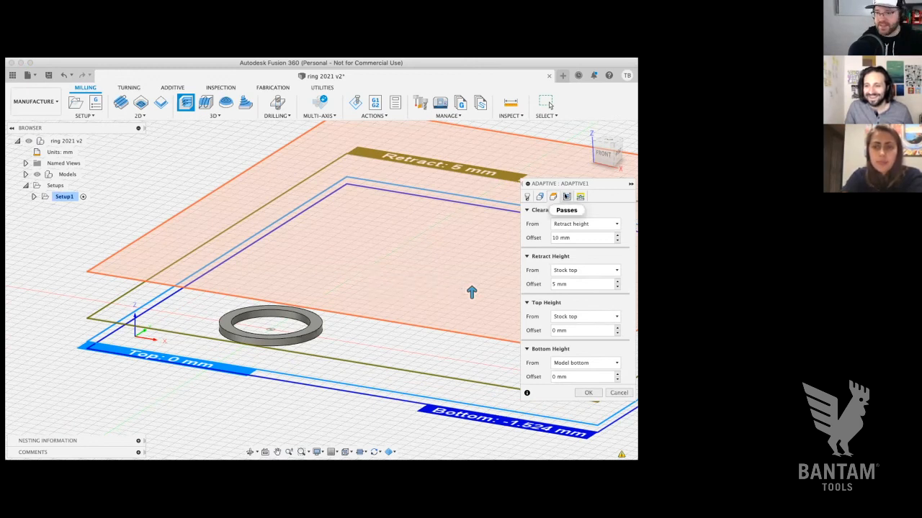
{"action": "left_click", "coordinate": [567, 197]}
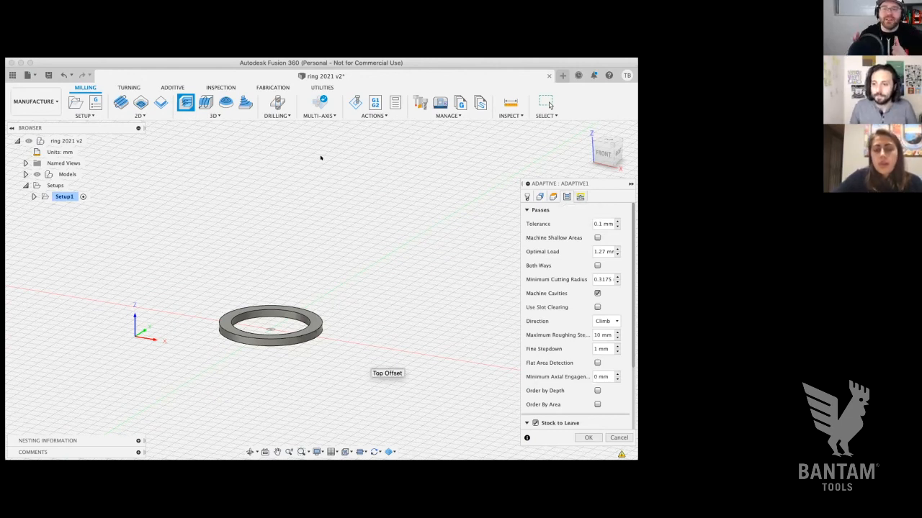
{"action": "scroll", "coordinate": [556, 252], "scroll_direction": "down", "scroll_amount": 5}
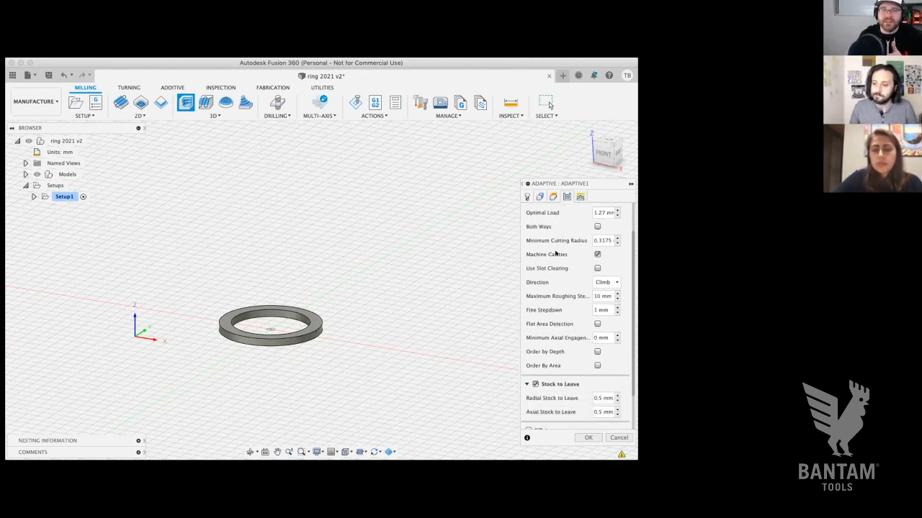
{"action": "scroll", "coordinate": [556, 254], "scroll_direction": "up", "scroll_amount": 5}
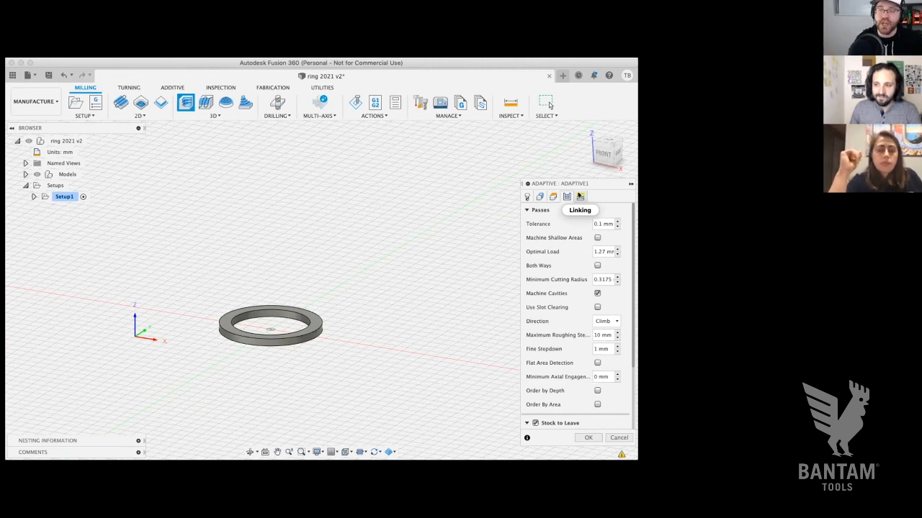
{"action": "left_click", "coordinate": [579, 197]}
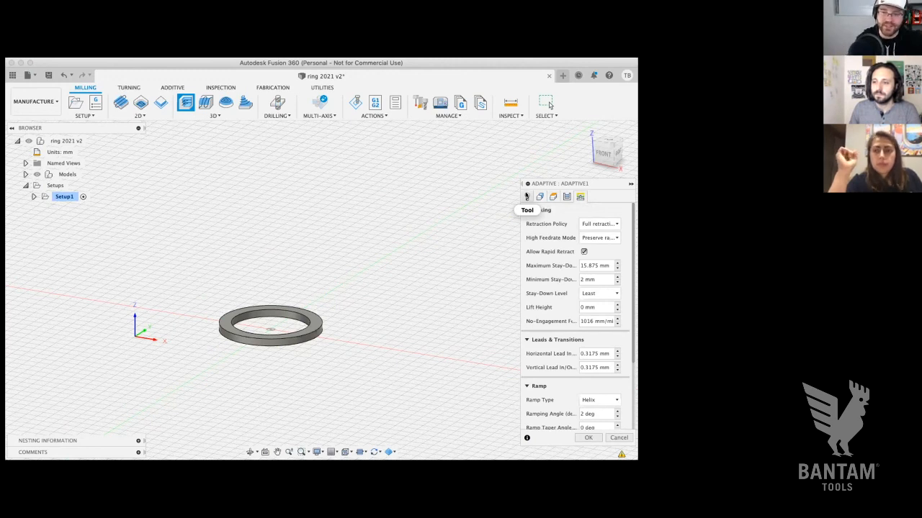
{"action": "left_click", "coordinate": [527, 197]}
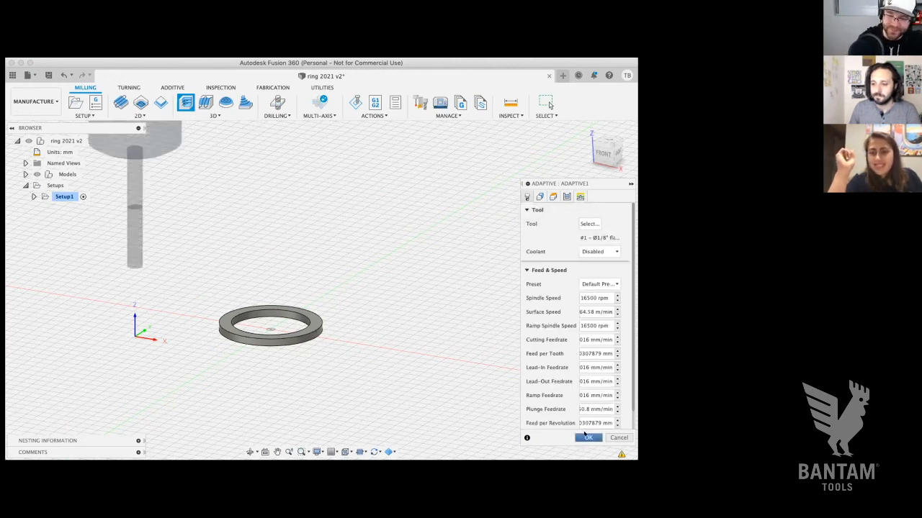
{"action": "left_click", "coordinate": [587, 437]}
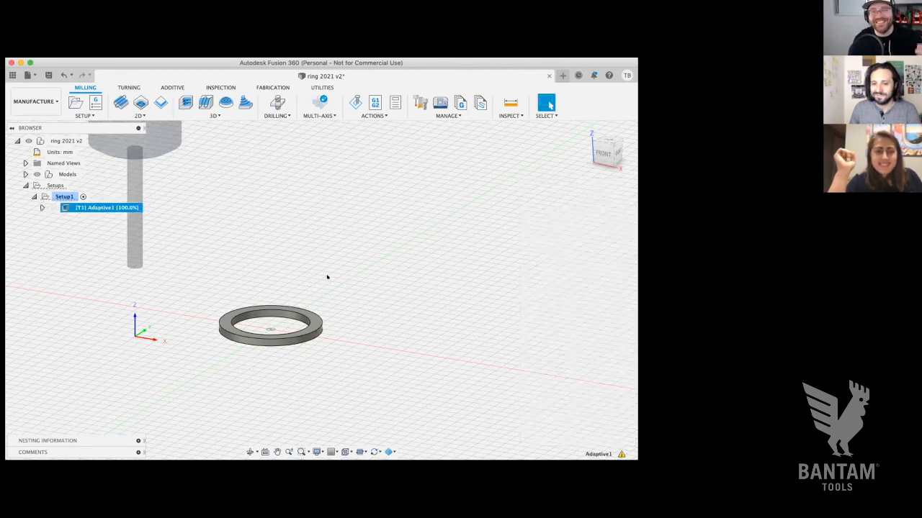